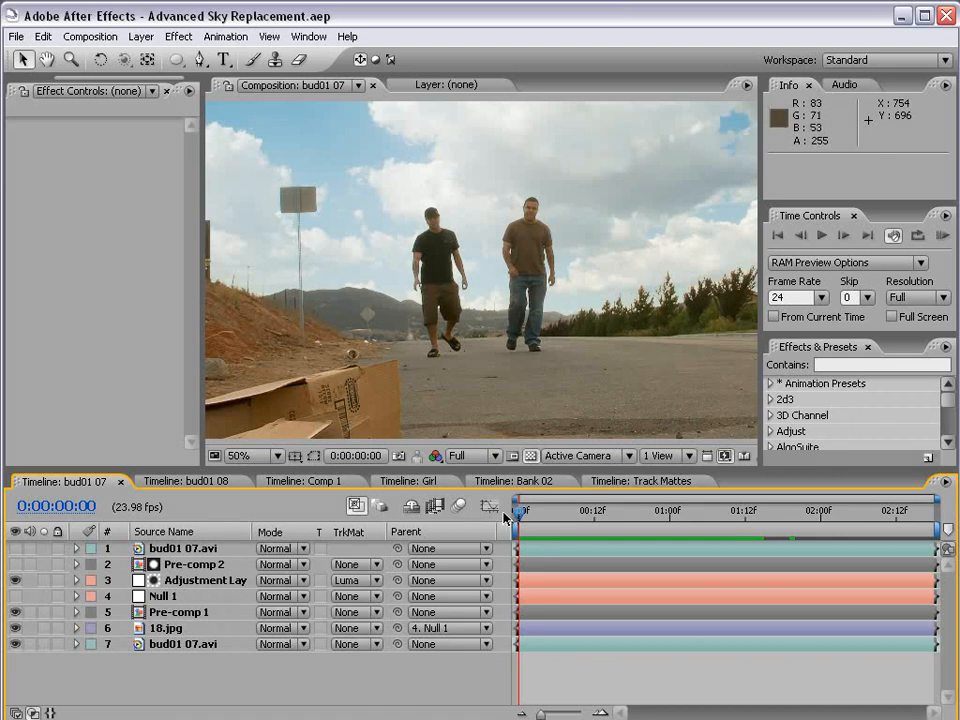
Preview the finished sky replacement in the bud01 07 composition and move to frame 0:00:00:02
key(KP_0)
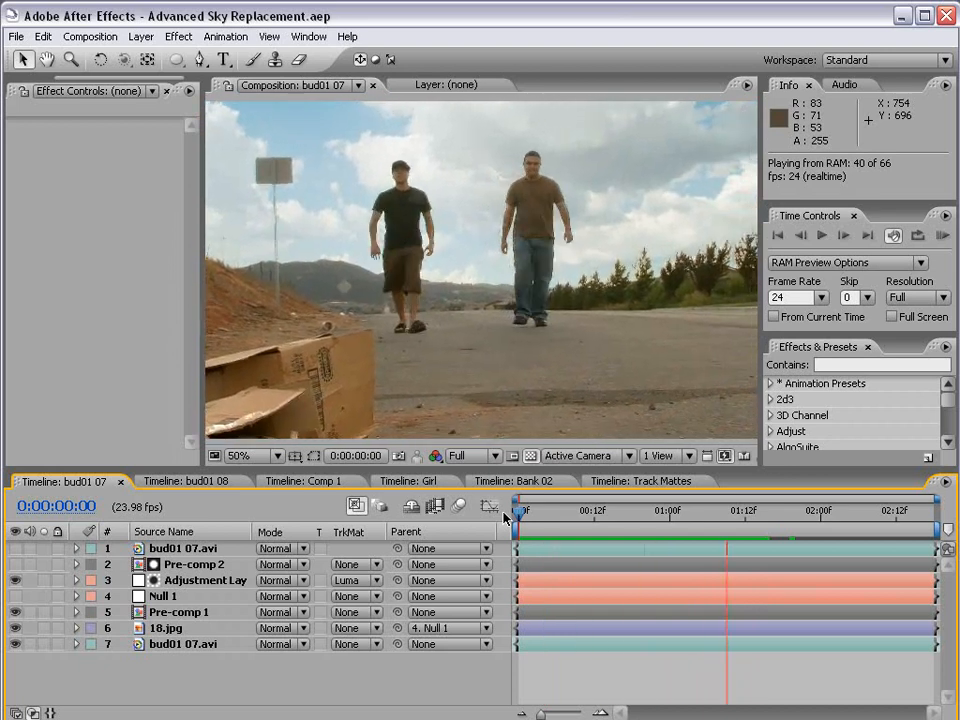
mouse_move(518, 512)
mouse_down()
mouse_move(708, 514)
mouse_move(530, 514)
mouse_up()
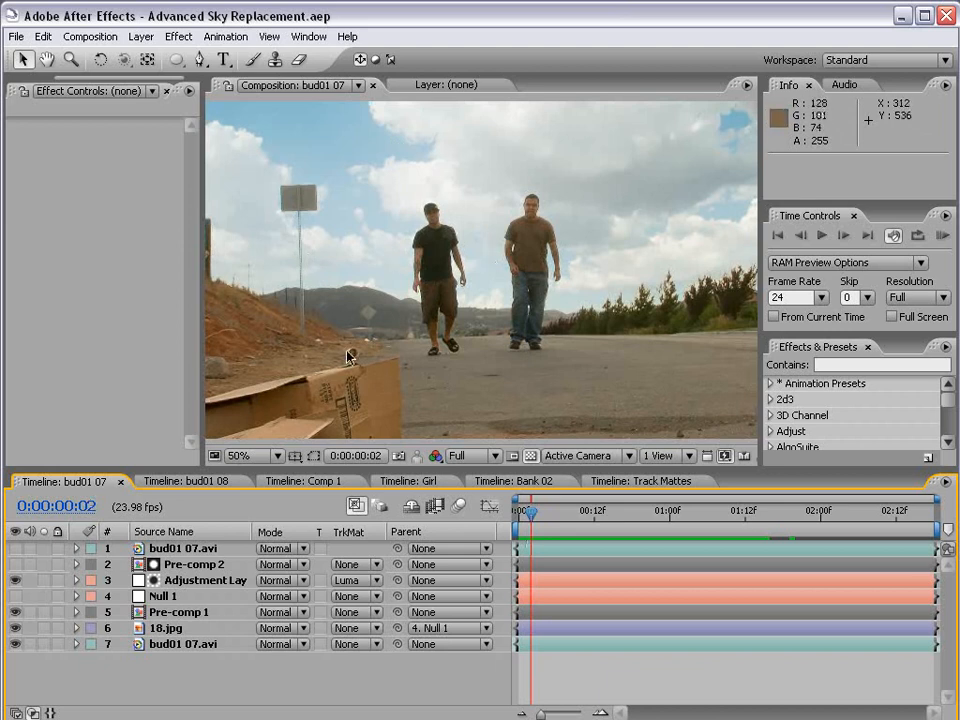
Duplicate the bud01 07.avi layer twice in Comp 1
click(305, 483)
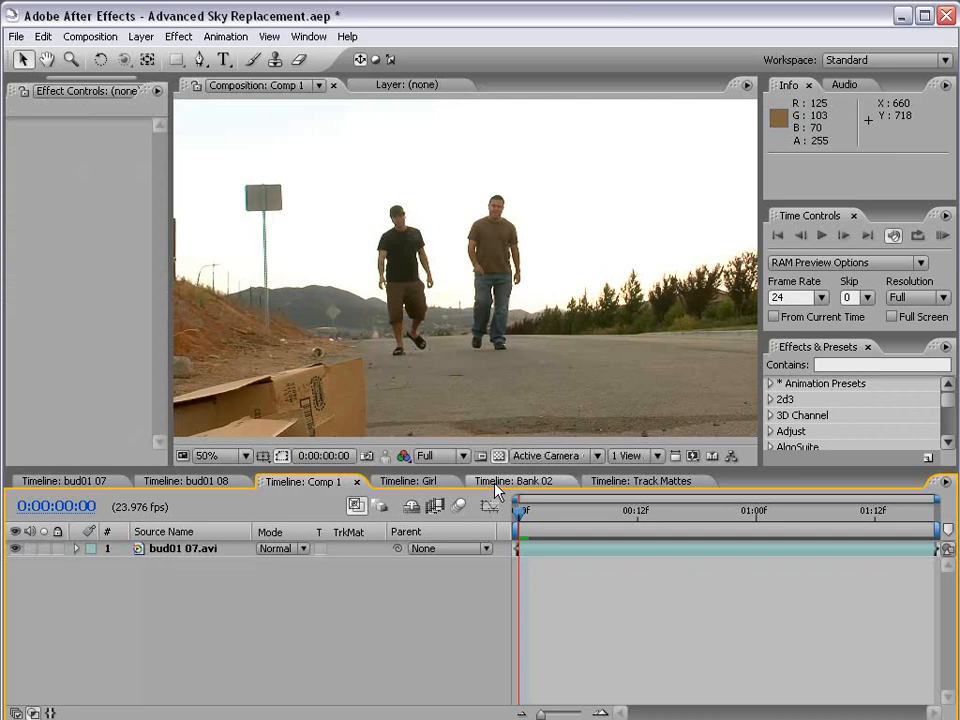
click(168, 551)
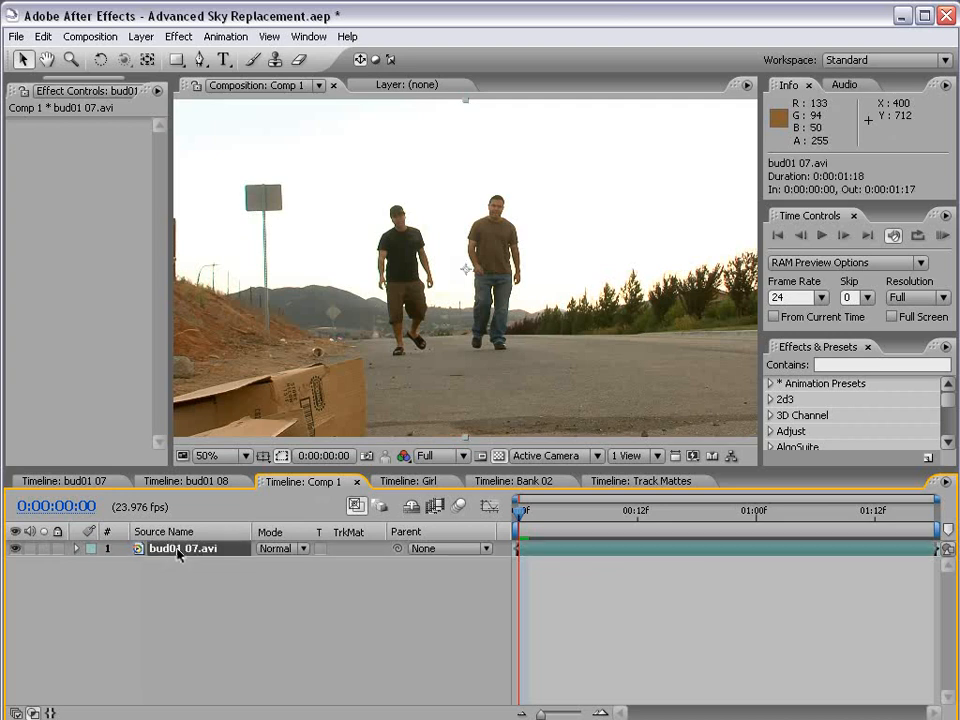
key(ctrl+d)
key(ctrl+d)
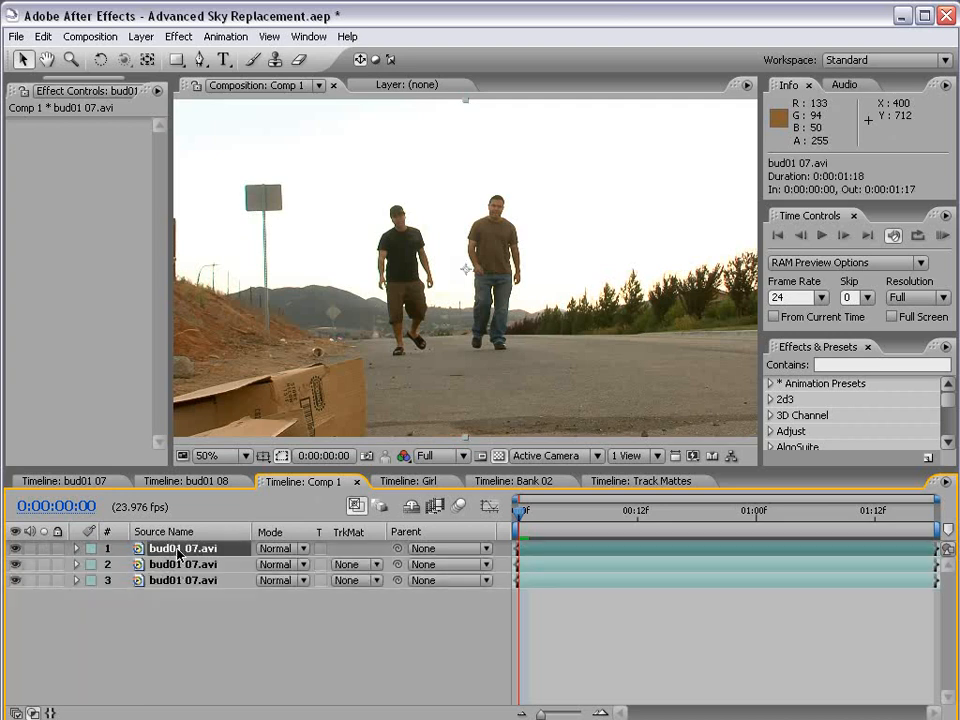
click(174, 593)
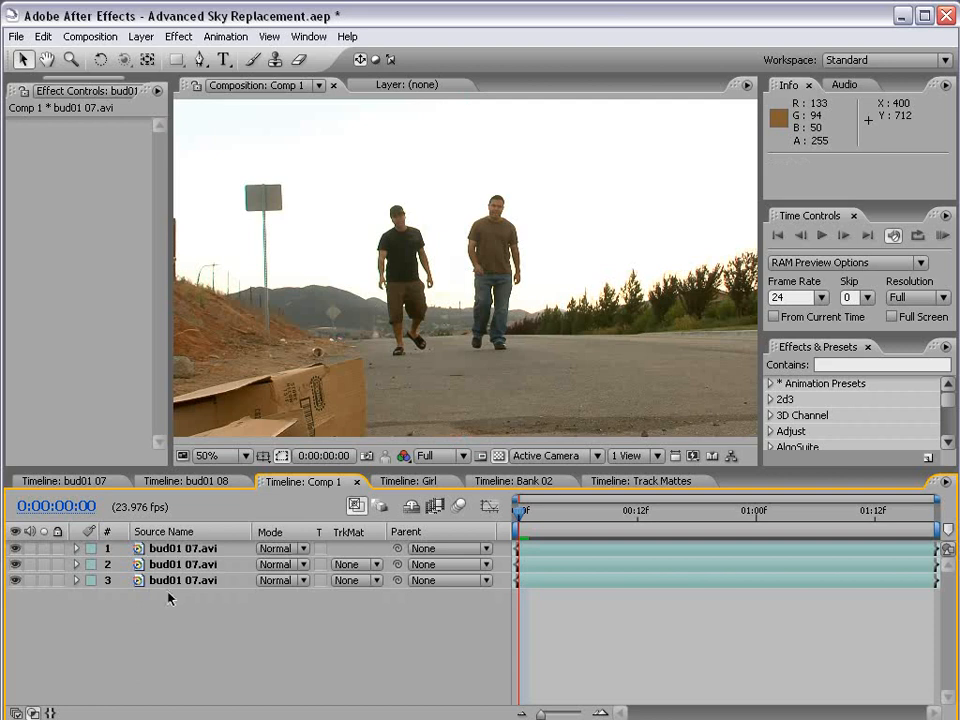
Apply the Colorama effect to the topmost bud01 07.avi layer and inspect the result in the composition view
click(174, 550)
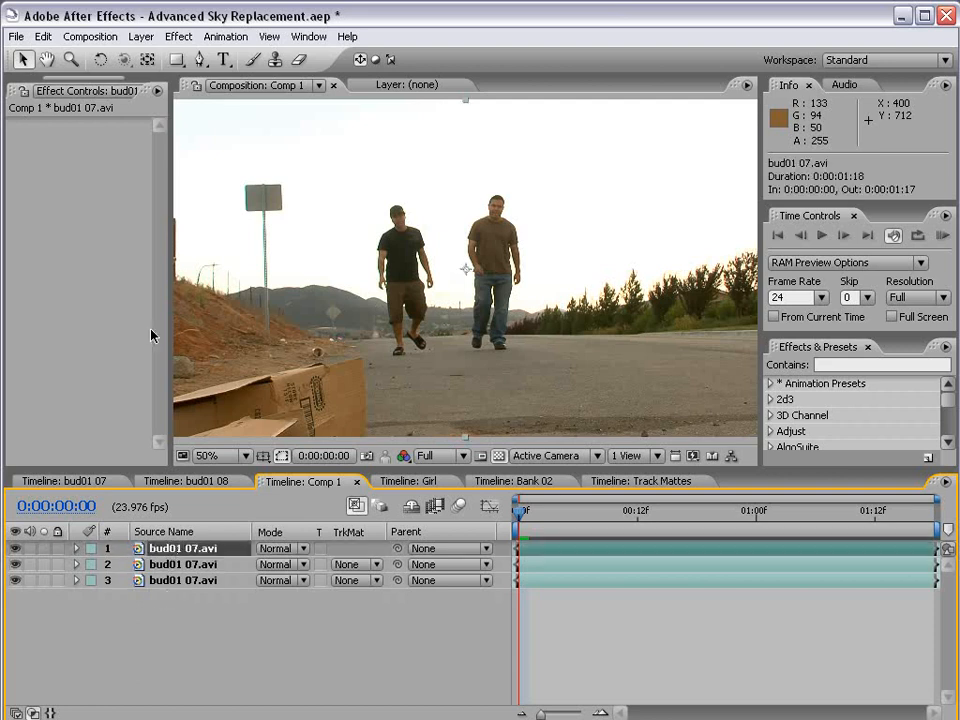
click(178, 36)
mouse_move(212, 226)
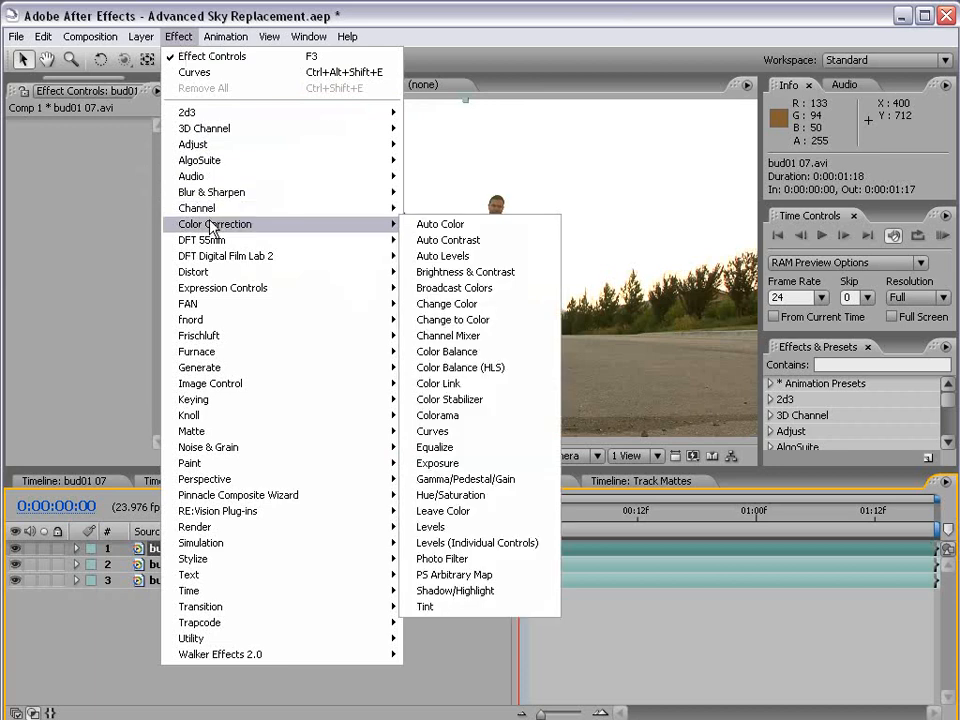
click(475, 416)
scroll(457, 377, down, 1)
scroll(440, 324, up, 1)
key(grave)
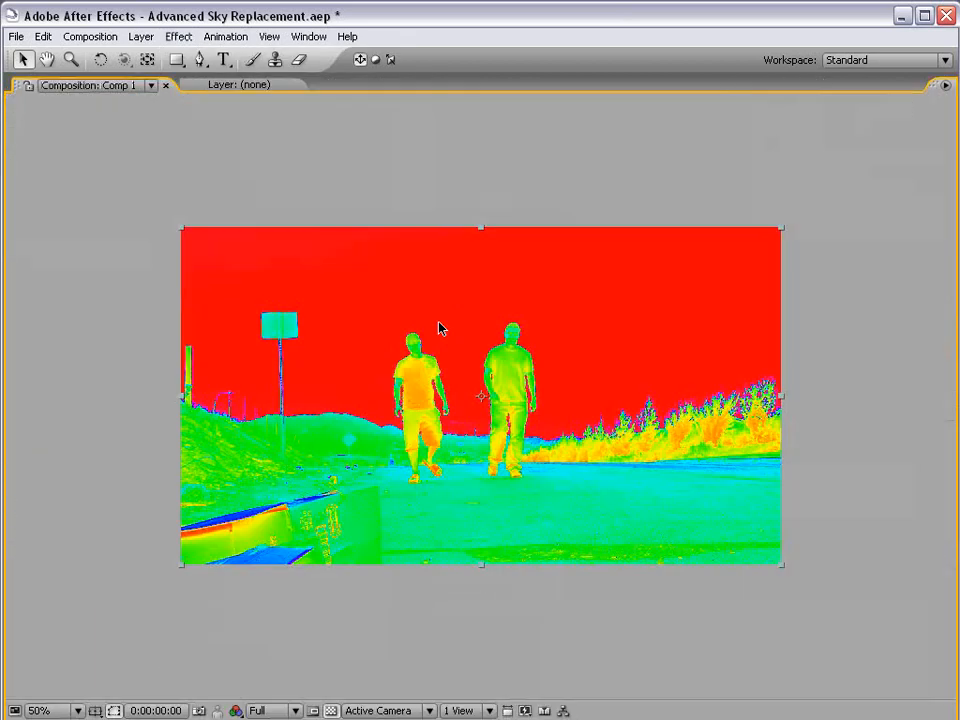
key(grave)
scroll(323, 270, down, 1)
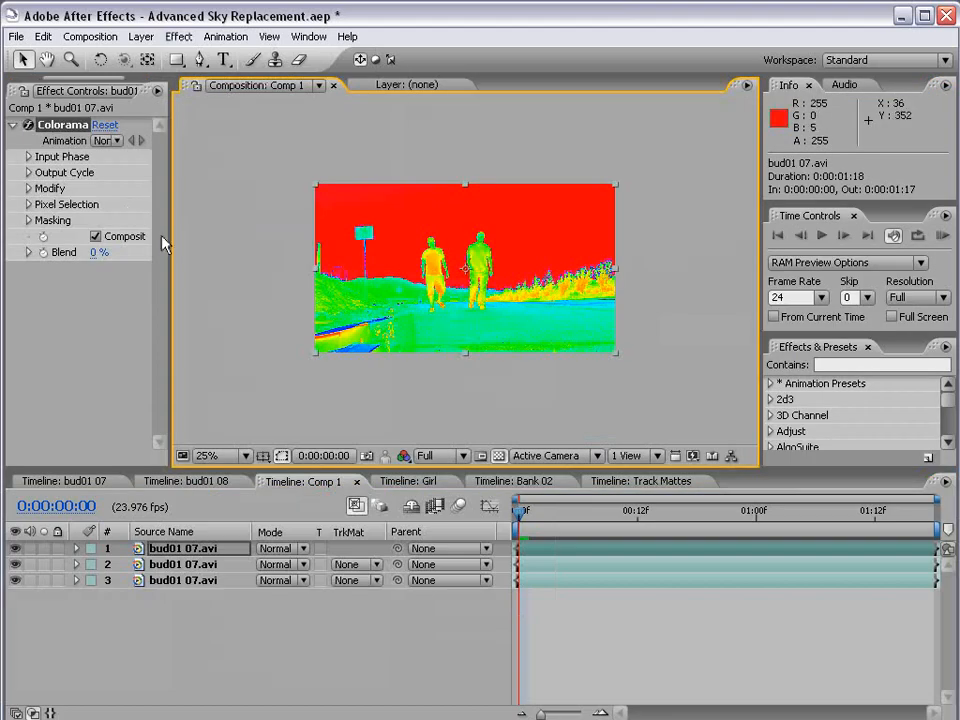
Set Colorama's Output Cycle preset palette to Ramp Grey and check the Input Phase options
drag(168, 236, 312, 240)
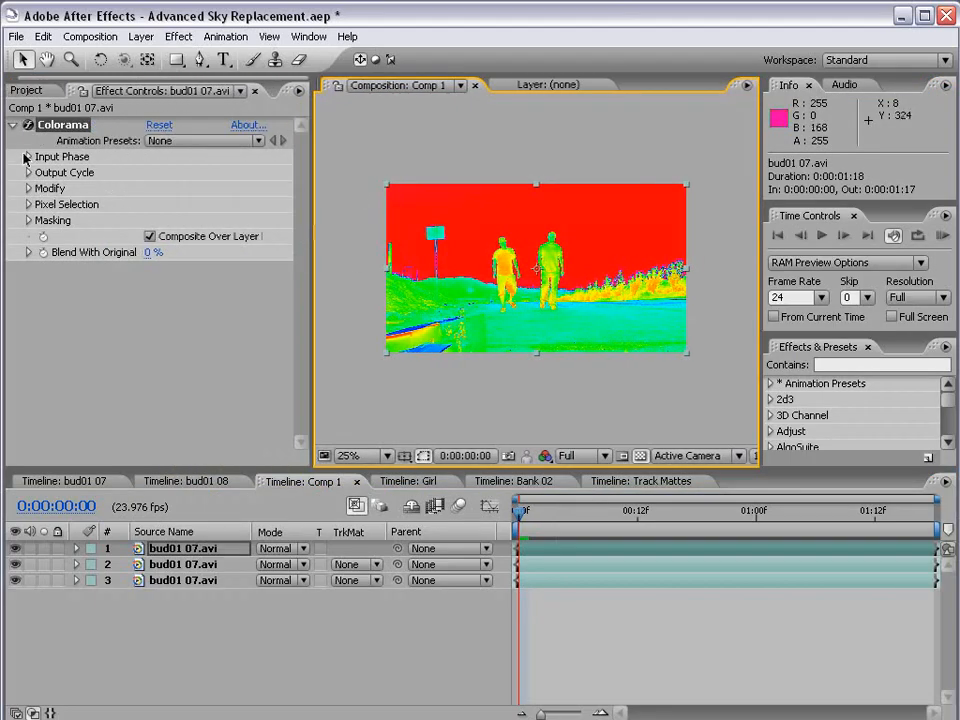
click(26, 158)
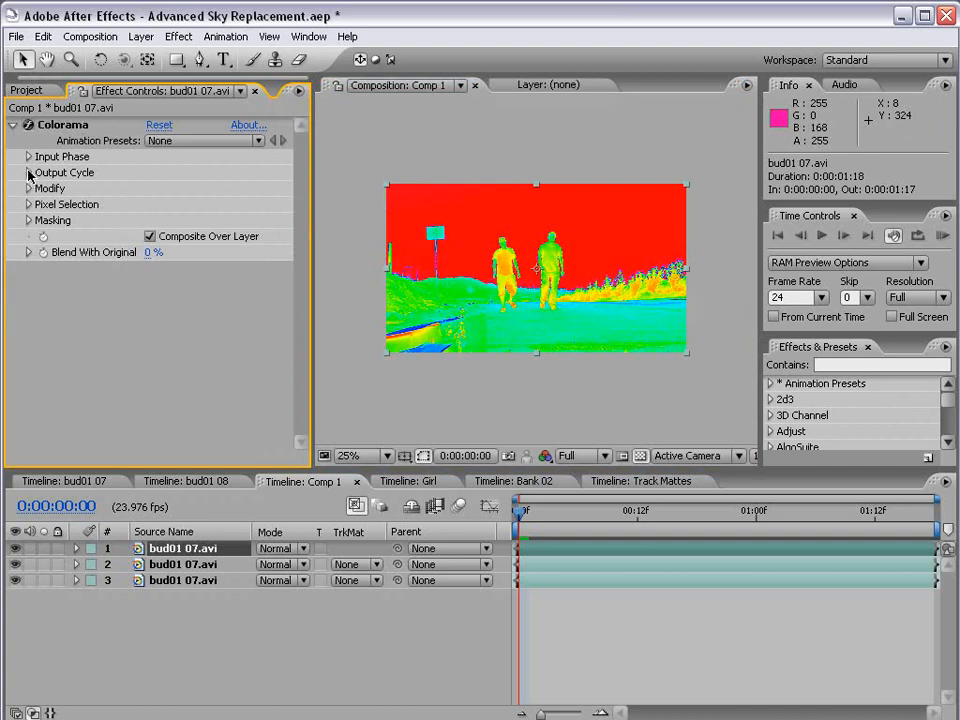
click(28, 173)
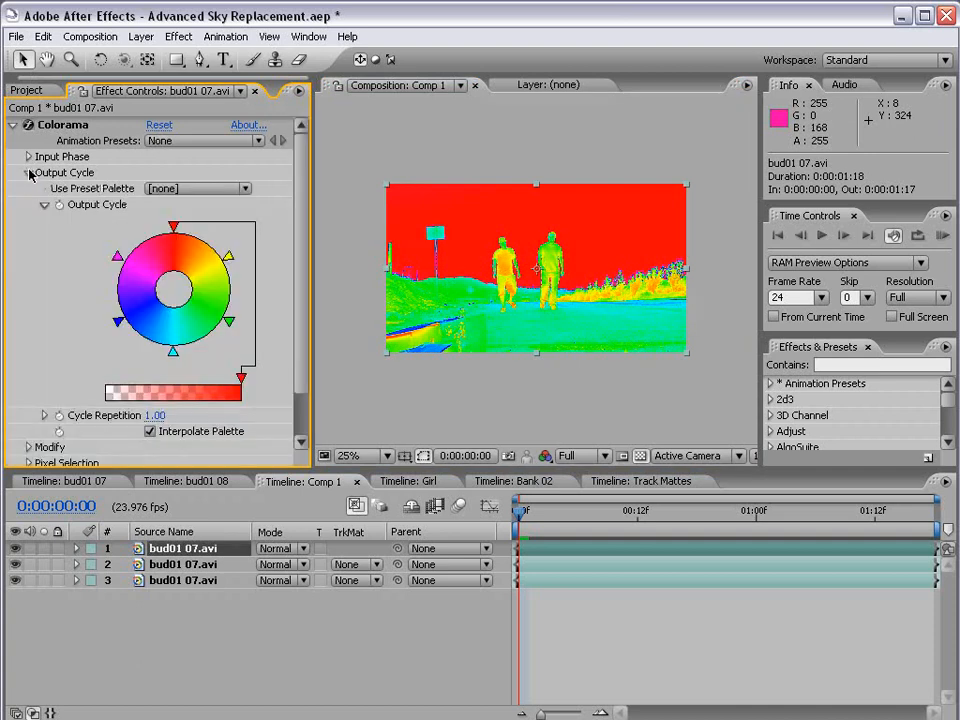
click(185, 188)
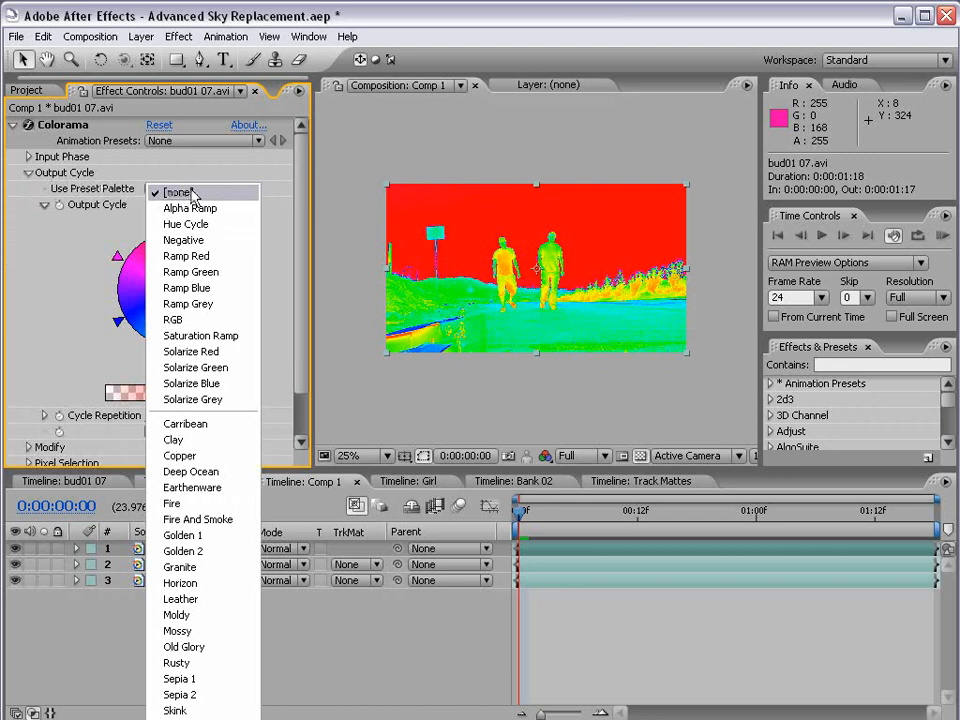
click(187, 304)
scroll(555, 290, up, 1)
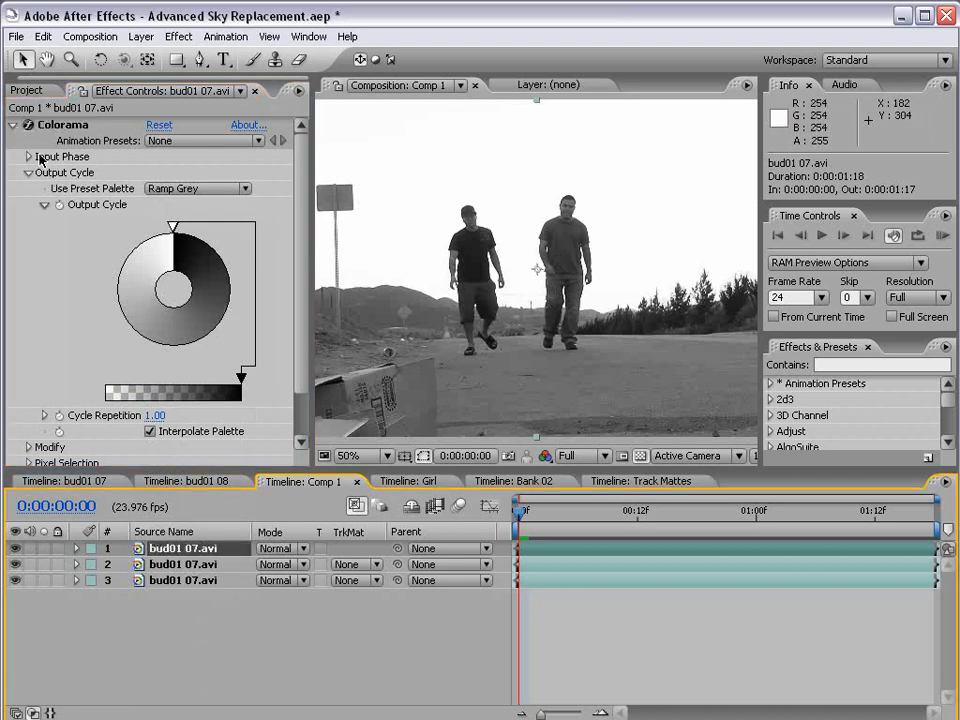
click(29, 157)
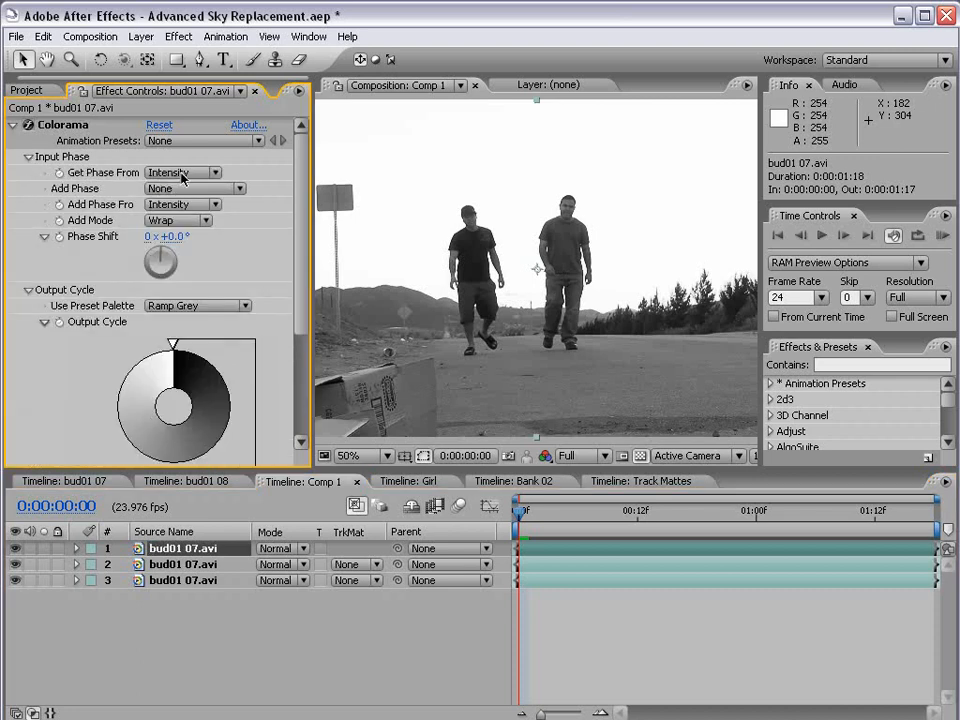
click(28, 157)
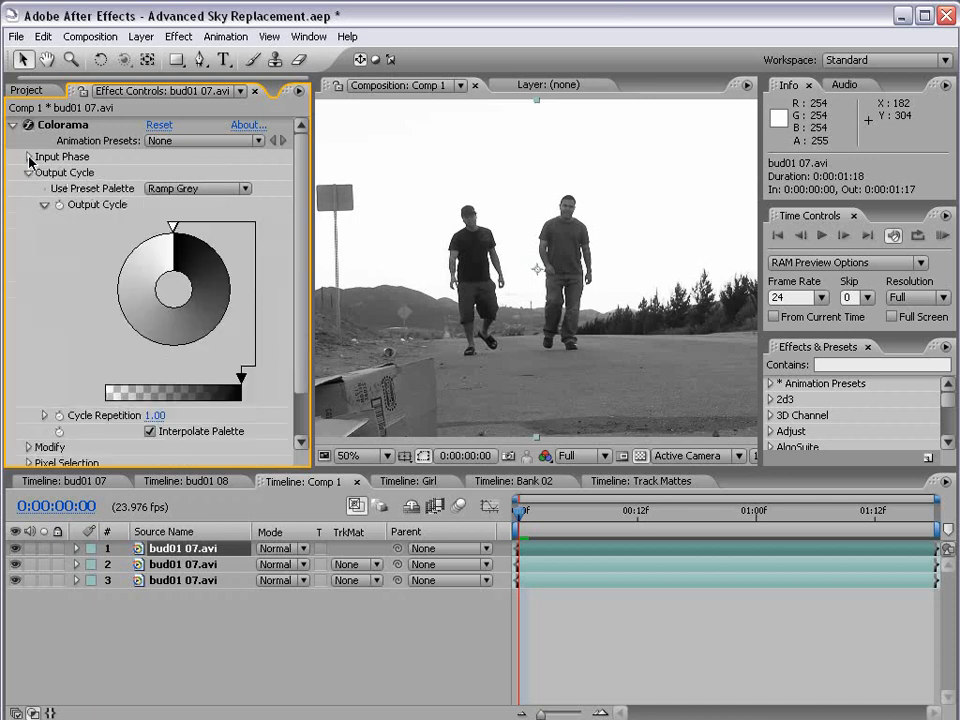
Add a black color marker at about nine o'clock on Colorama's Output Cycle wheel
click(177, 229)
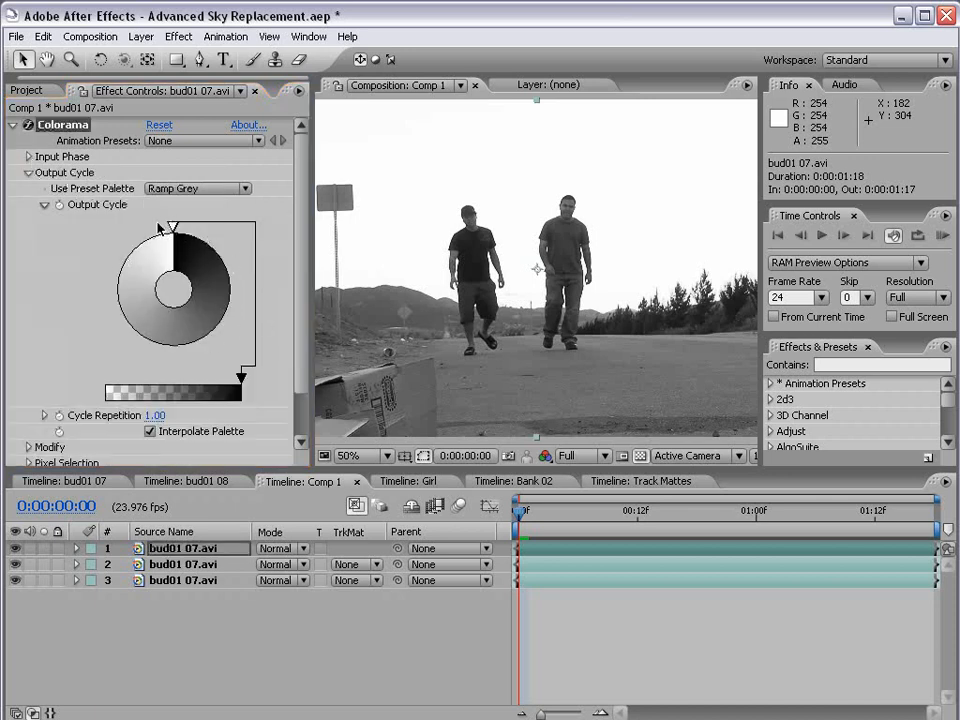
double_click(117, 296)
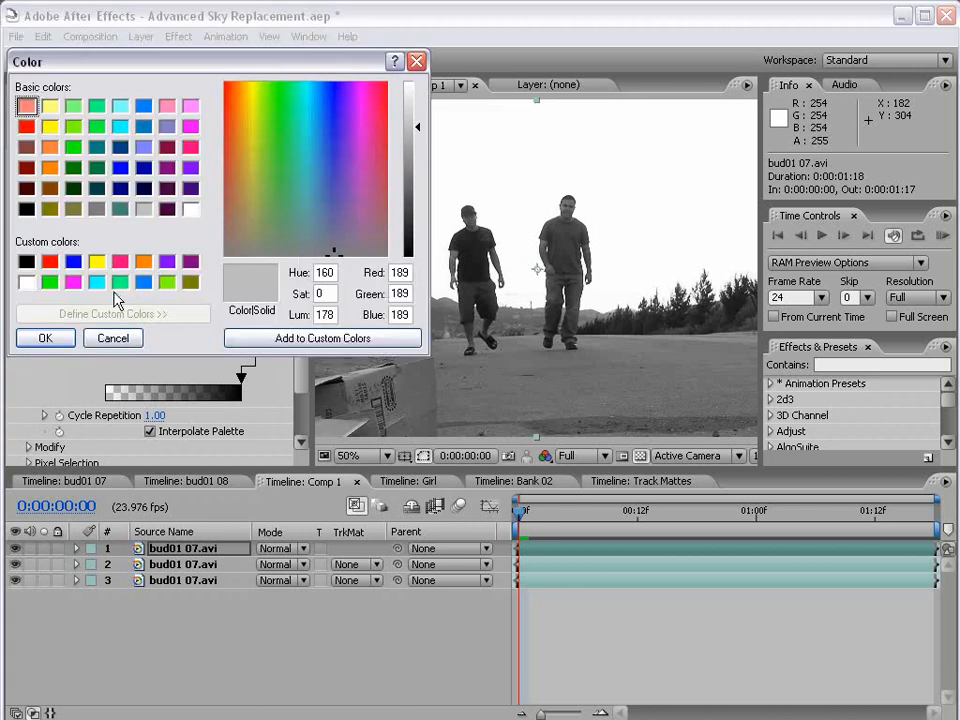
click(27, 262)
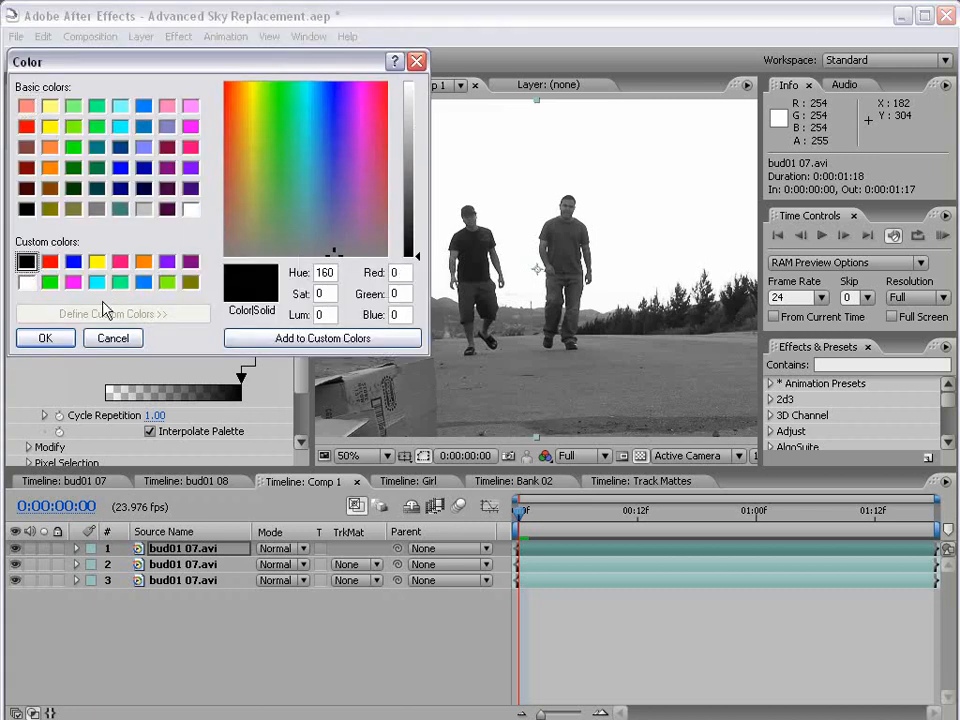
click(45, 338)
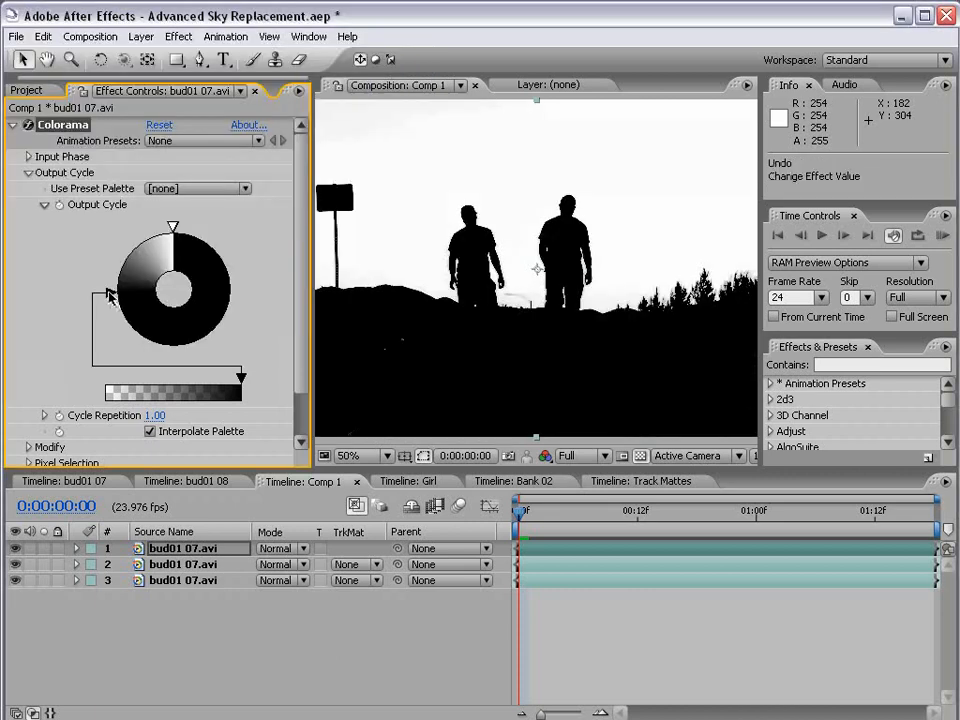
Slide the black marker around the Output Cycle wheel and settle it near nine o'clock, checking the matte along the tree line
drag(112, 296, 305, 297)
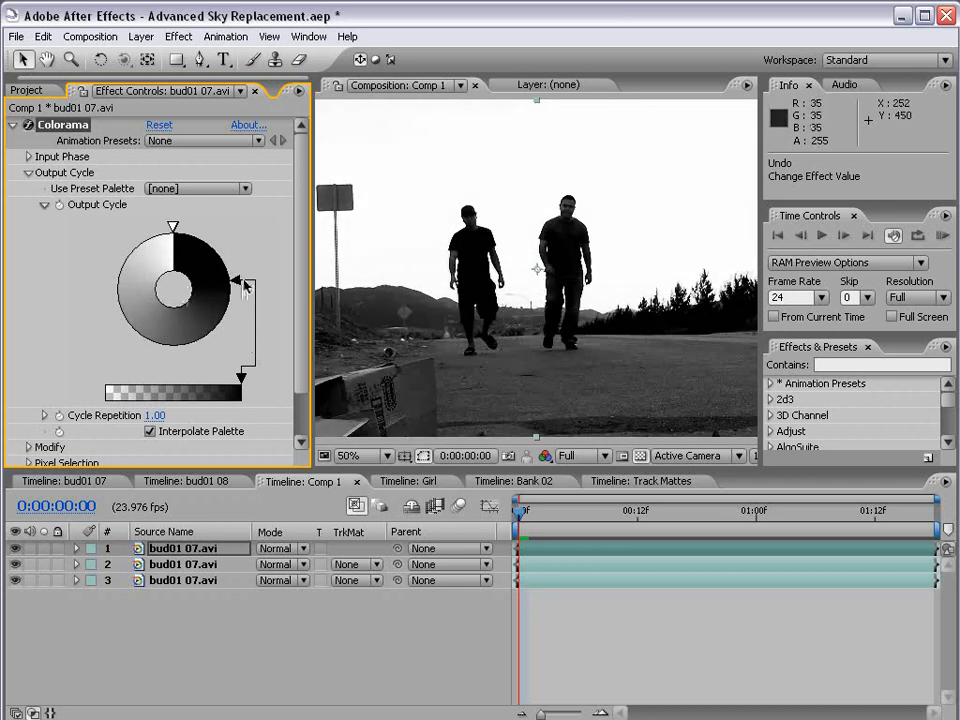
drag(240, 288, 135, 293)
scroll(495, 317, down, 1)
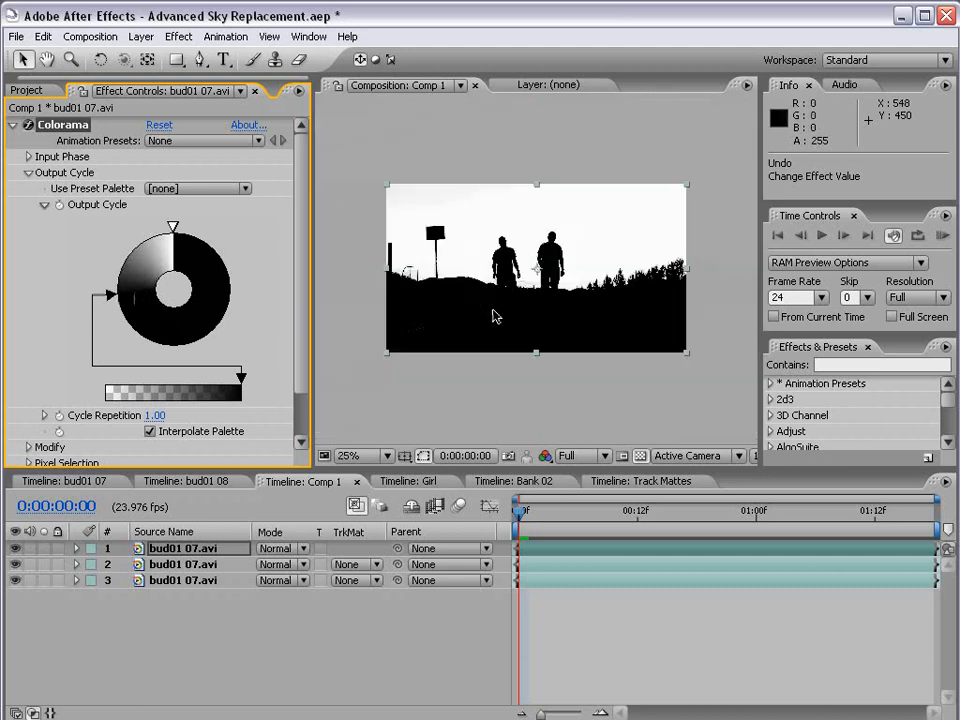
scroll(593, 343, up, 1)
scroll(593, 343, up, 1)
drag(629, 347, 433, 326)
drag(592, 358, 510, 345)
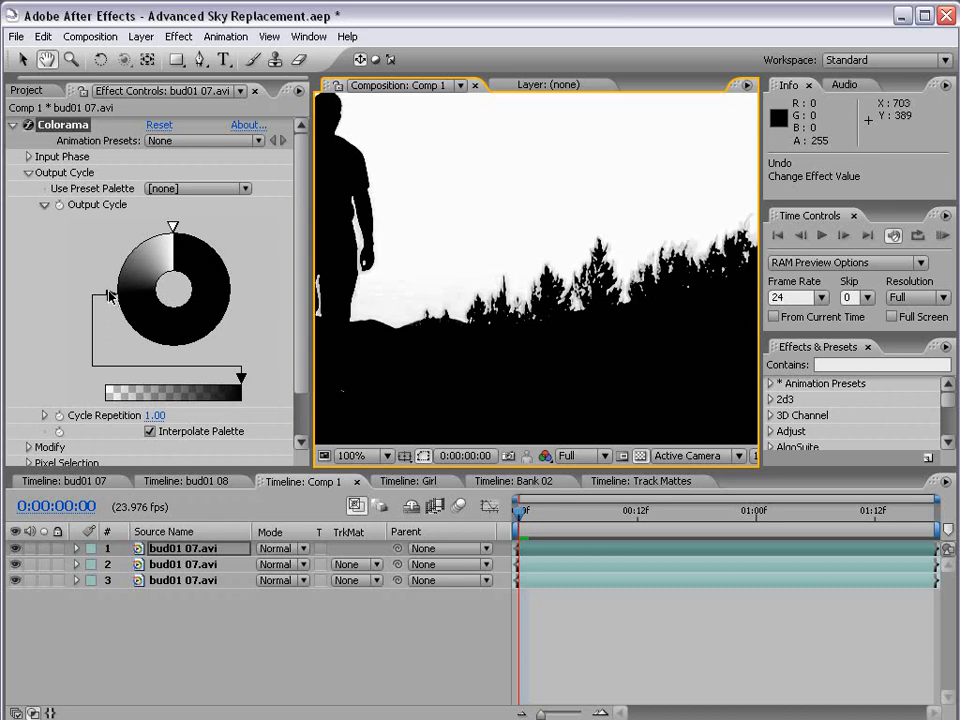
mouse_move(109, 292)
mouse_down()
mouse_move(110, 276)
mouse_move(109, 293)
mouse_up()
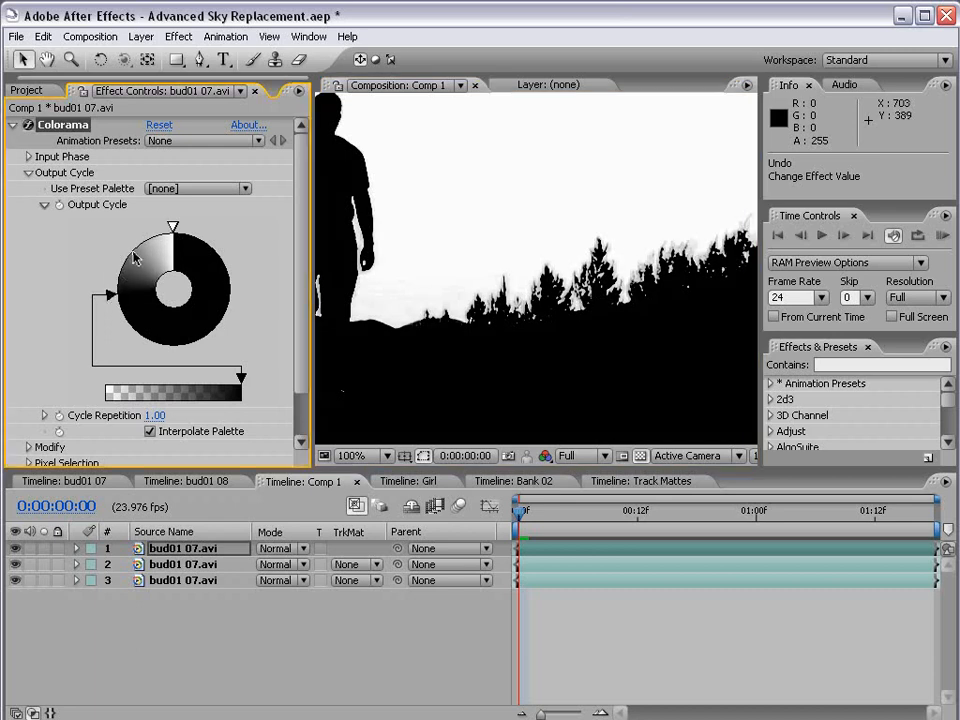
Add a white color marker to the Output Cycle wheel and move it right next to the black one for a hard-edged matte
double_click(135, 259)
click(27, 284)
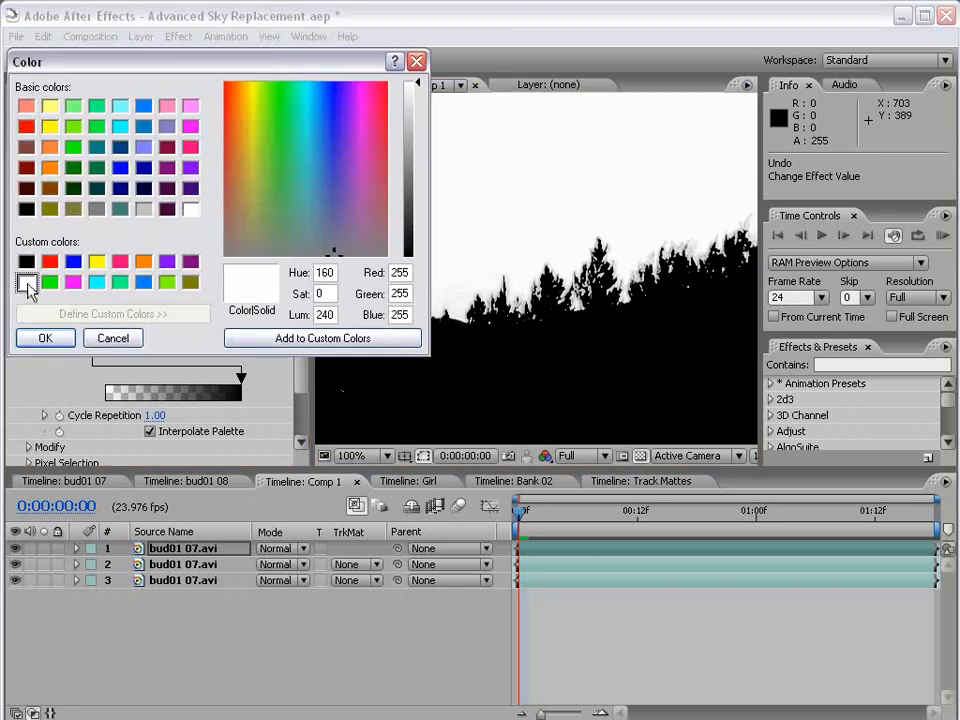
click(45, 338)
drag(125, 250, 110, 284)
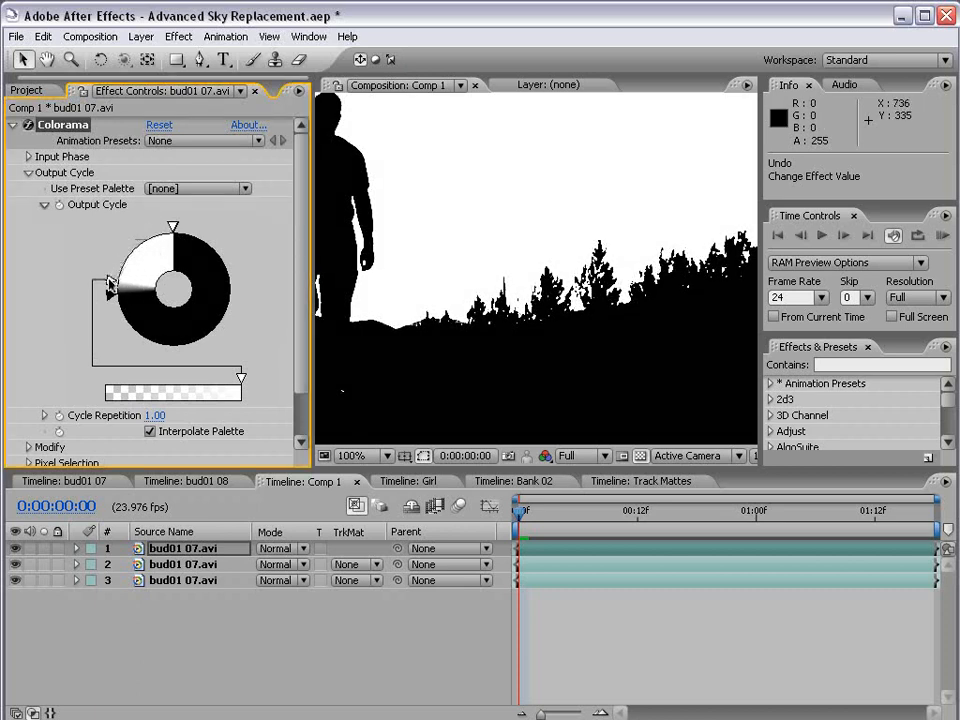
Soften the tree edges by moving the added white marker toward twelve o'clock and the black marker slightly up the Output Cycle wheel
scroll(638, 281, up, 1)
key(space)
drag(609, 340, 541, 308)
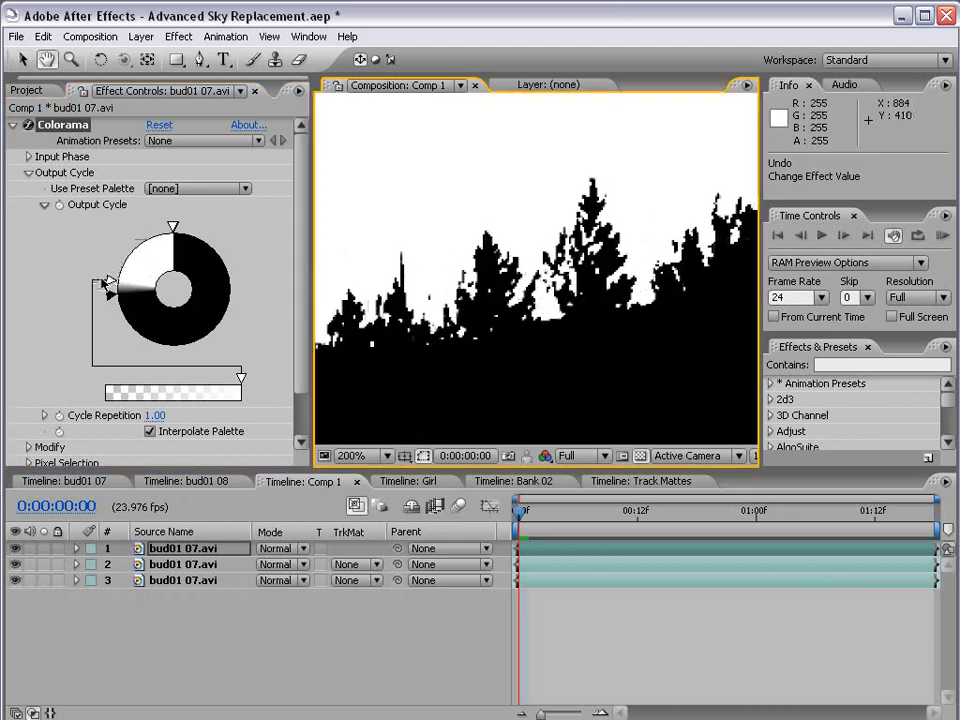
drag(110, 283, 162, 236)
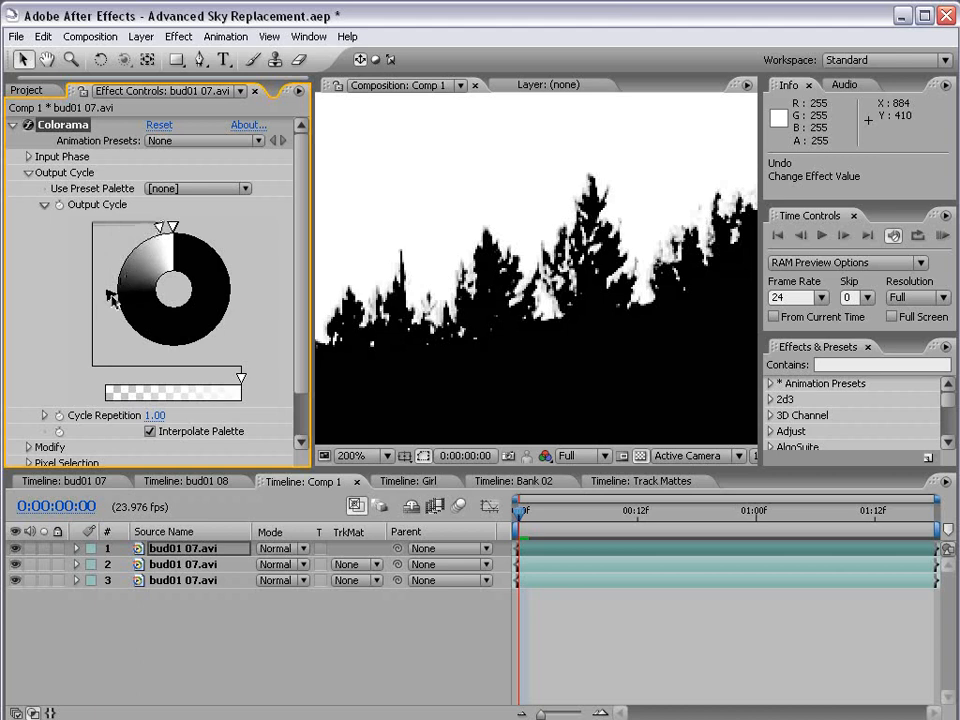
mouse_move(111, 296)
mouse_down()
mouse_move(117, 322)
mouse_move(112, 284)
mouse_up()
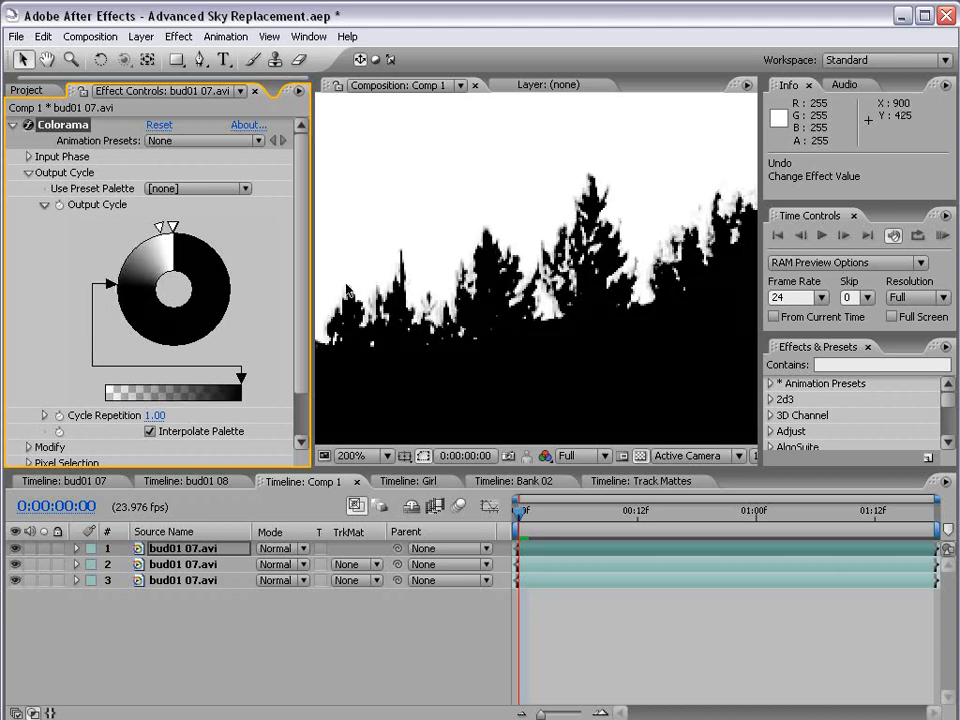
Compare the black-and-white matte with the original footage by hiding and showing the topmost layer
scroll(493, 338, down, 1)
scroll(453, 306, down, 1)
key(h)
drag(371, 231, 420, 278)
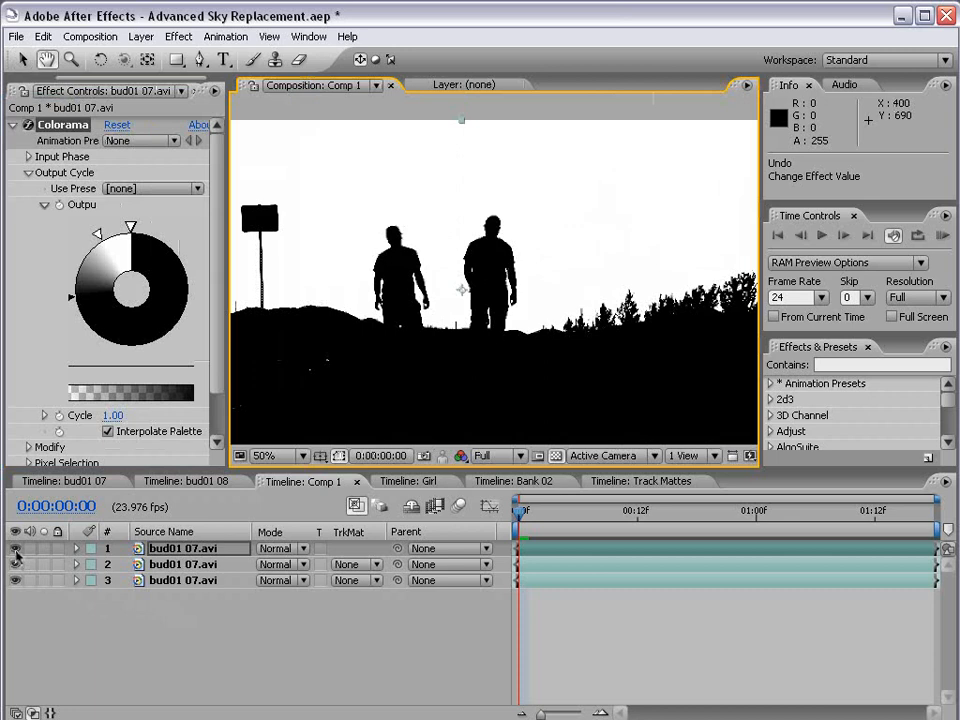
key(v)
click(15, 549)
click(16, 549)
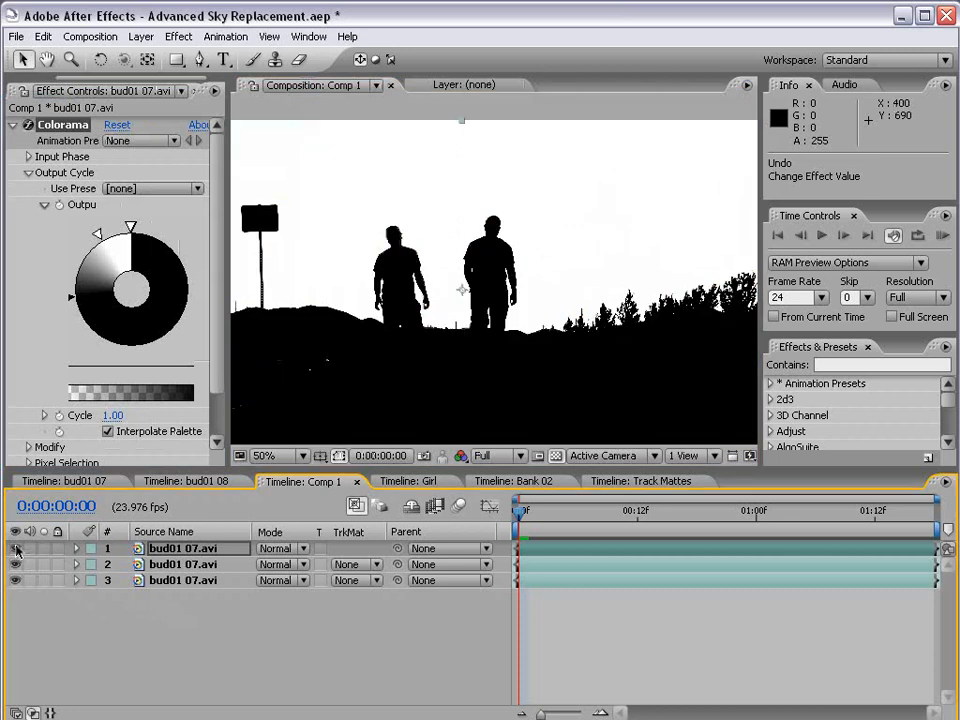
Set the second bud01 07.avi layer's track matte to Luma Inverted Matte "bud01 07.avi"
click(177, 566)
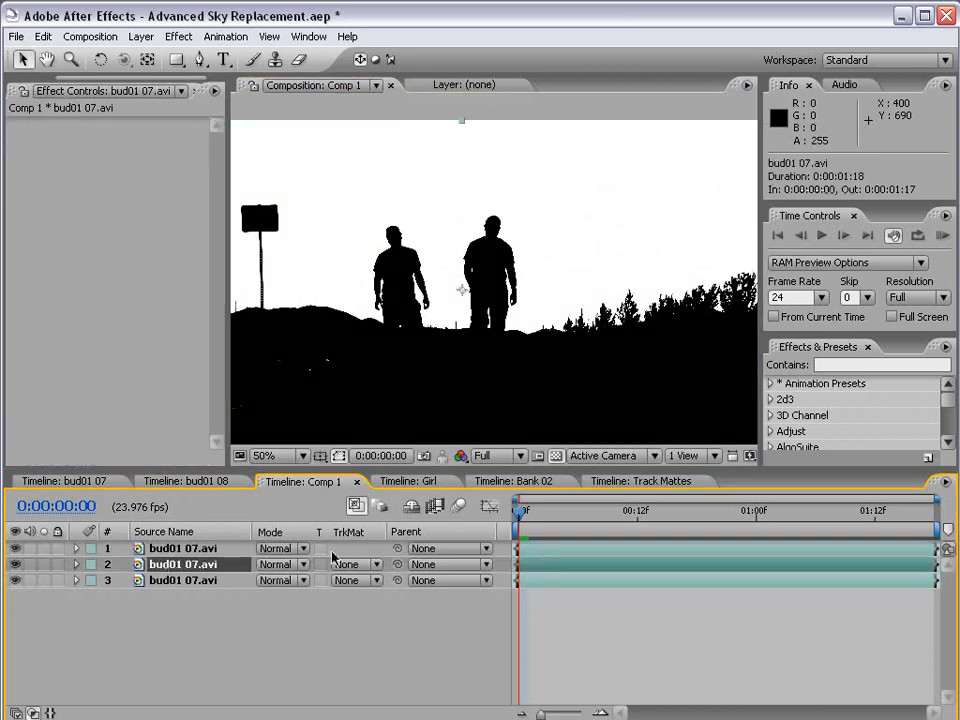
click(382, 582)
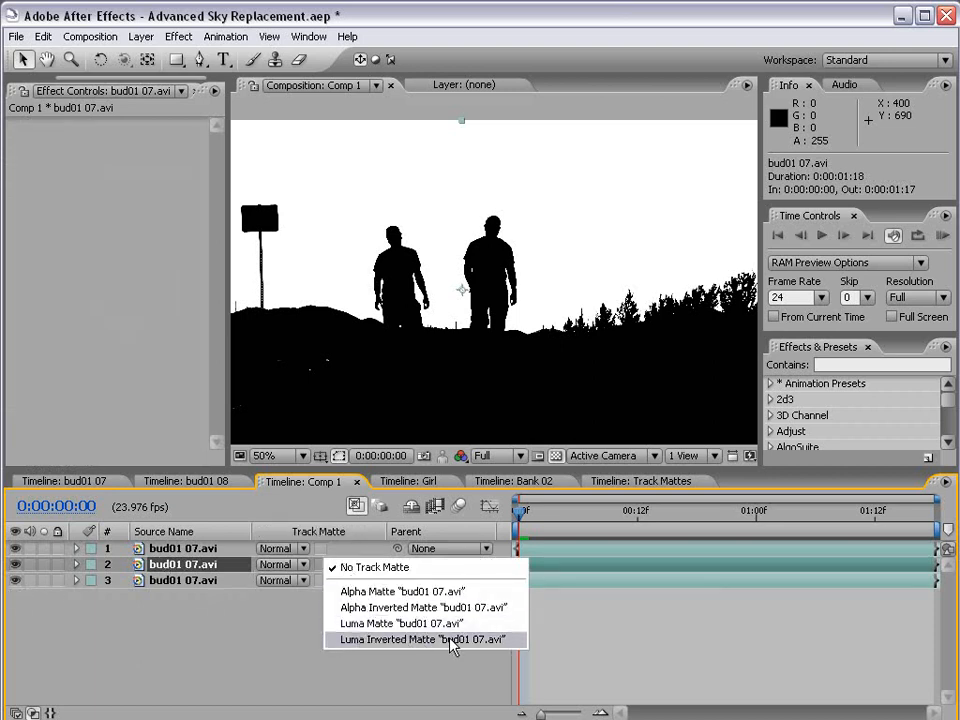
click(407, 640)
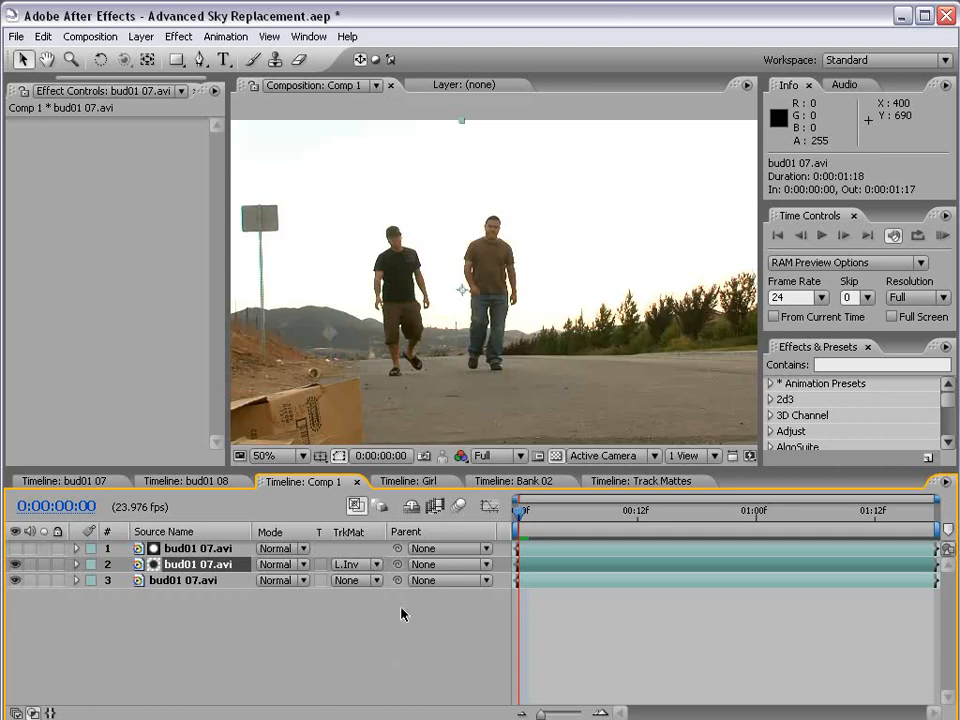
Hide the bottom bud01 07.avi layer and check the transparent sky area of the matted footage
click(16, 582)
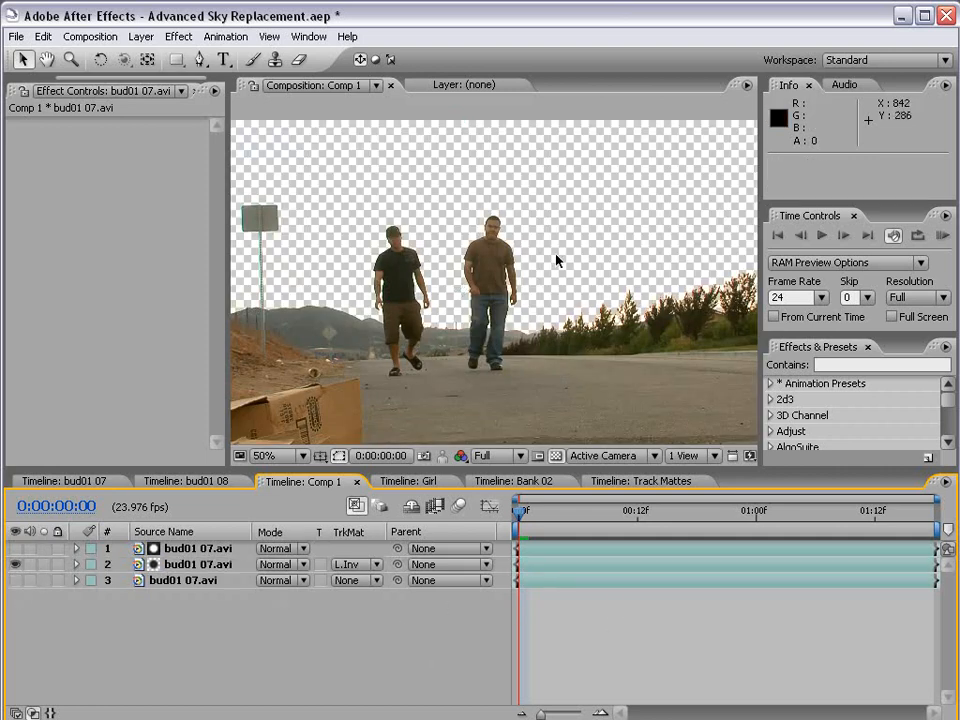
key(grave)
key(grave)
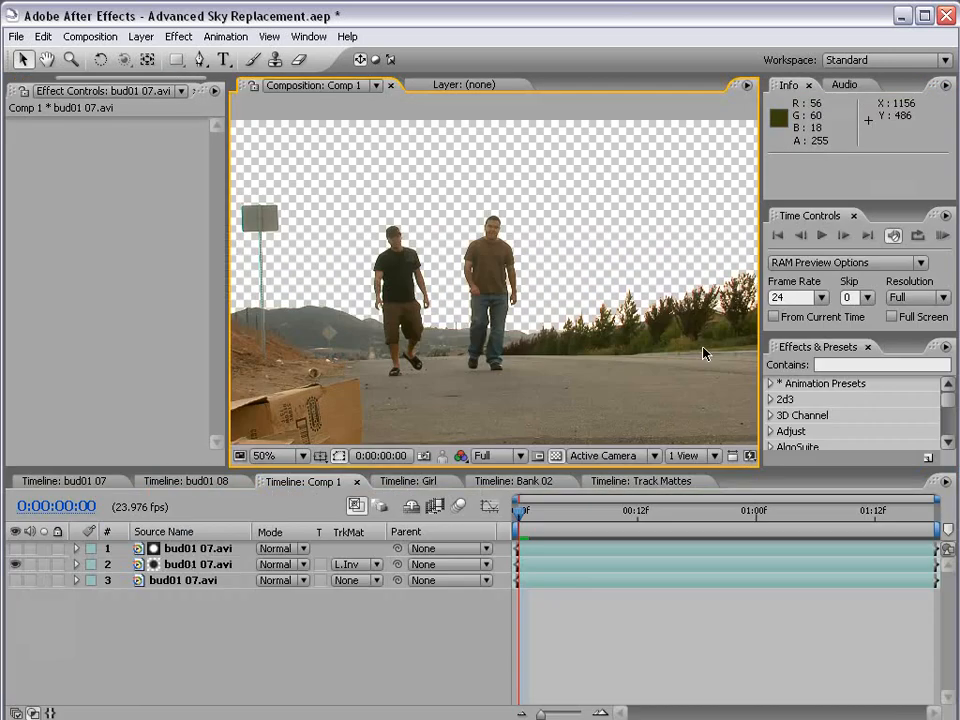
Compare the black-and-white Colorama matte with the cut-out footage by showing and hiding the top bud01 07.avi layer
click(145, 553)
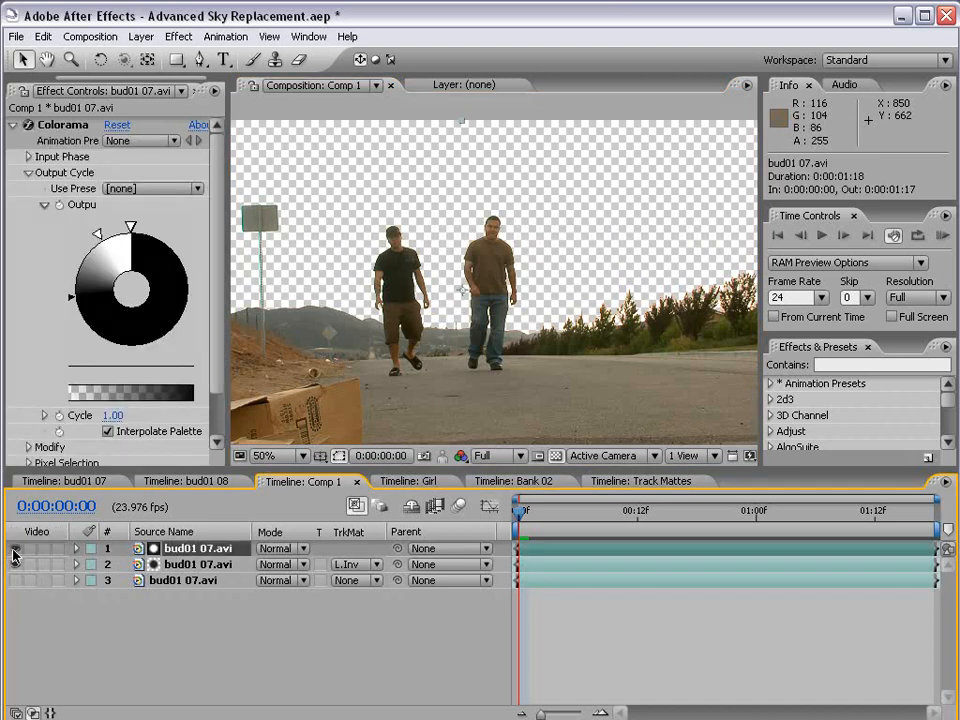
click(15, 548)
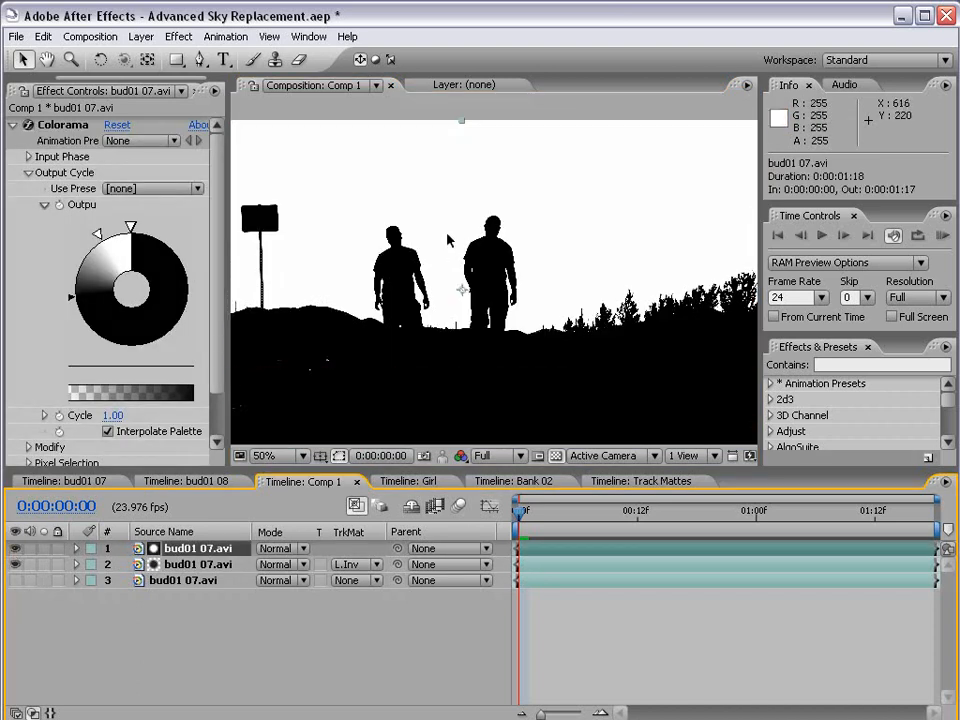
click(15, 548)
click(218, 560)
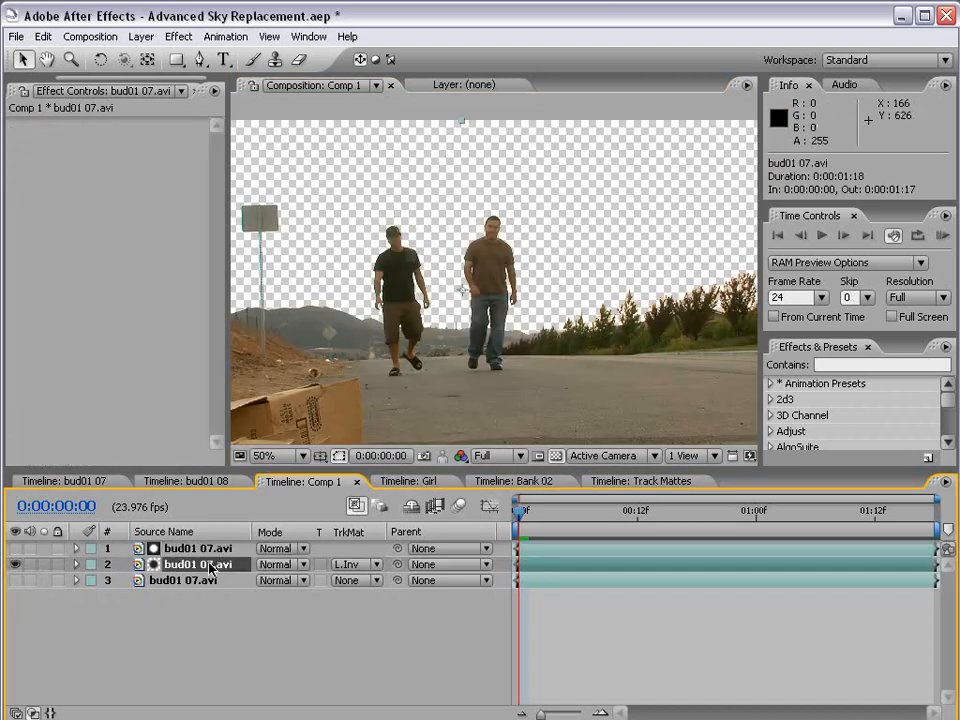
click(15, 548)
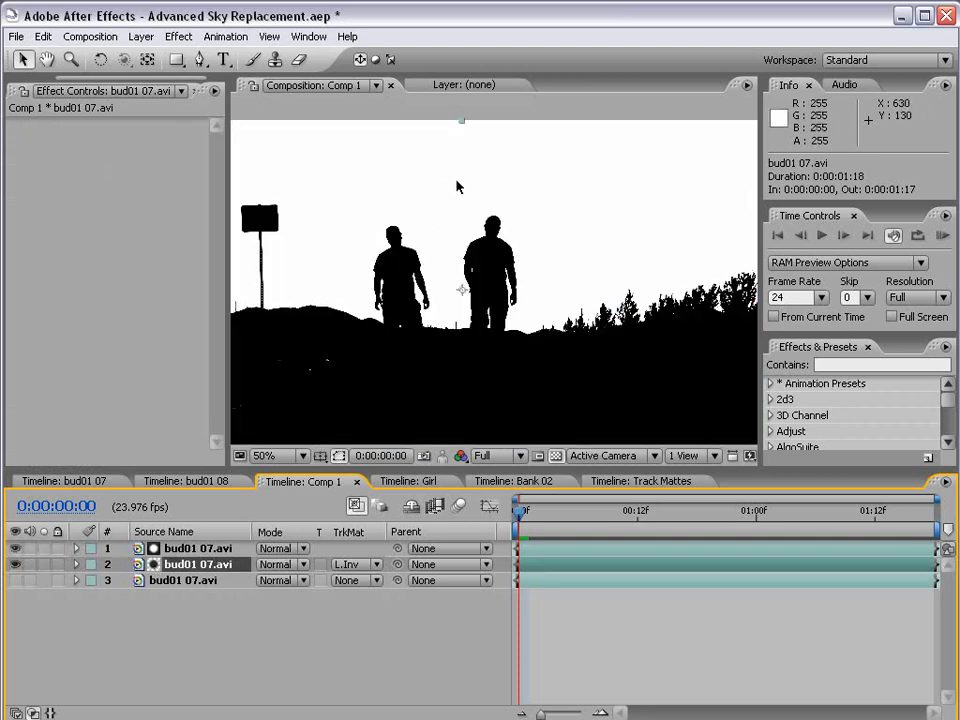
click(15, 548)
key(grave)
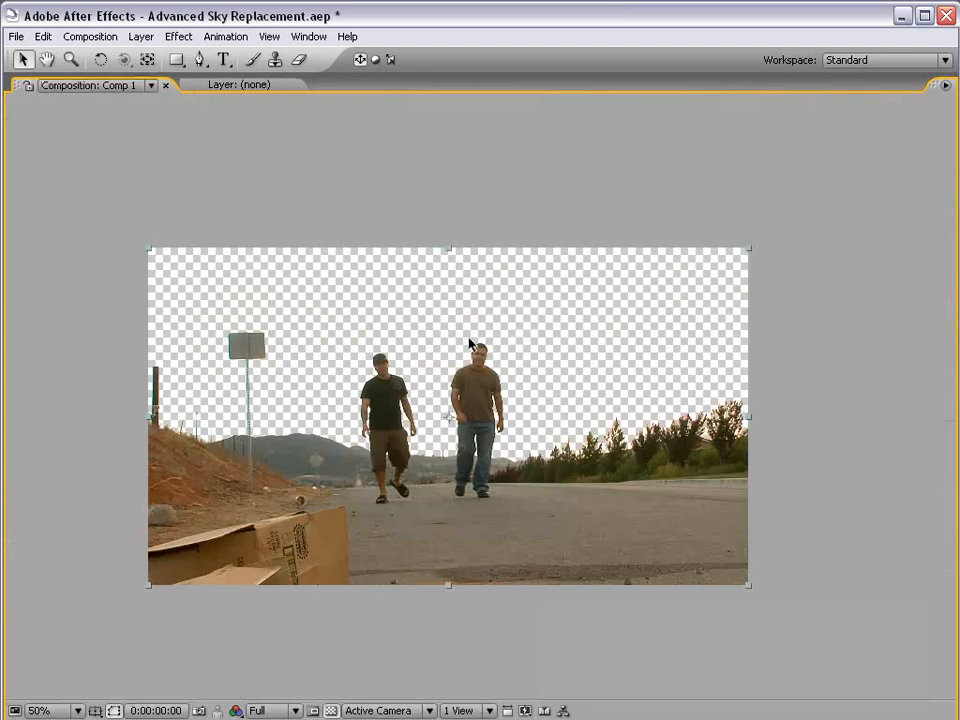
key(grave)
Add the 18.jpg sky image from the project to Comp 1, placing it over the middle of the frame
key(comma)
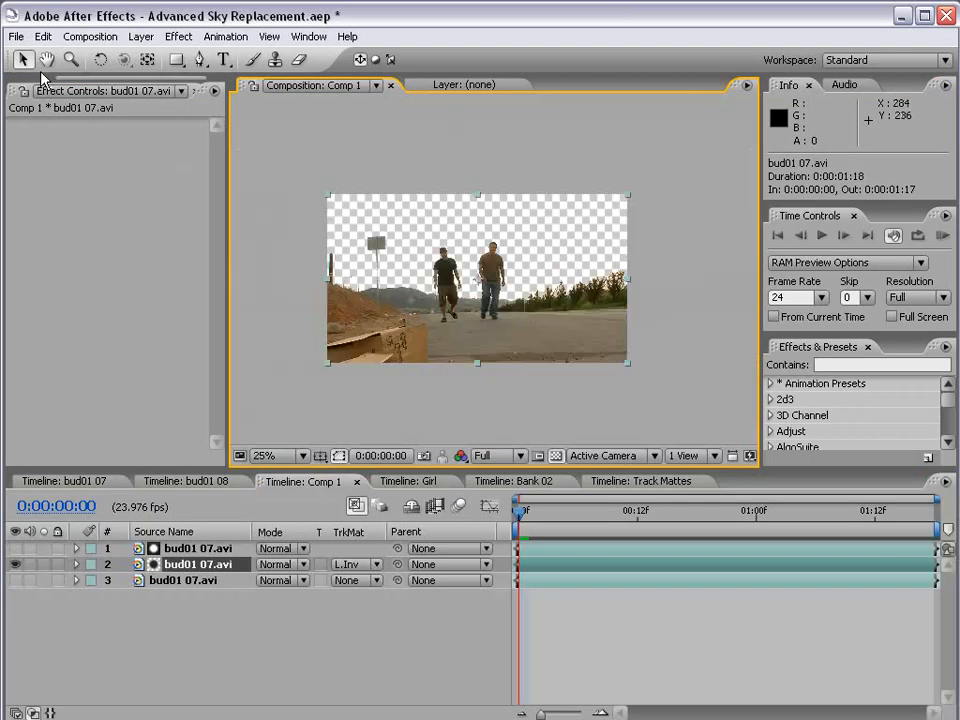
drag(82, 79, 32, 82)
click(34, 92)
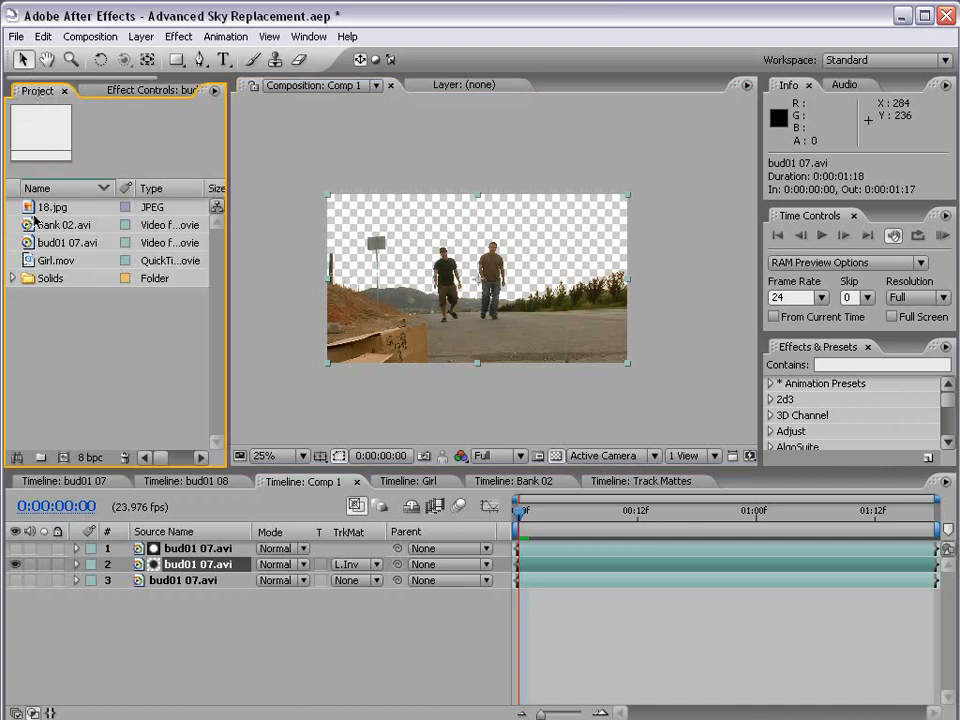
click(37, 210)
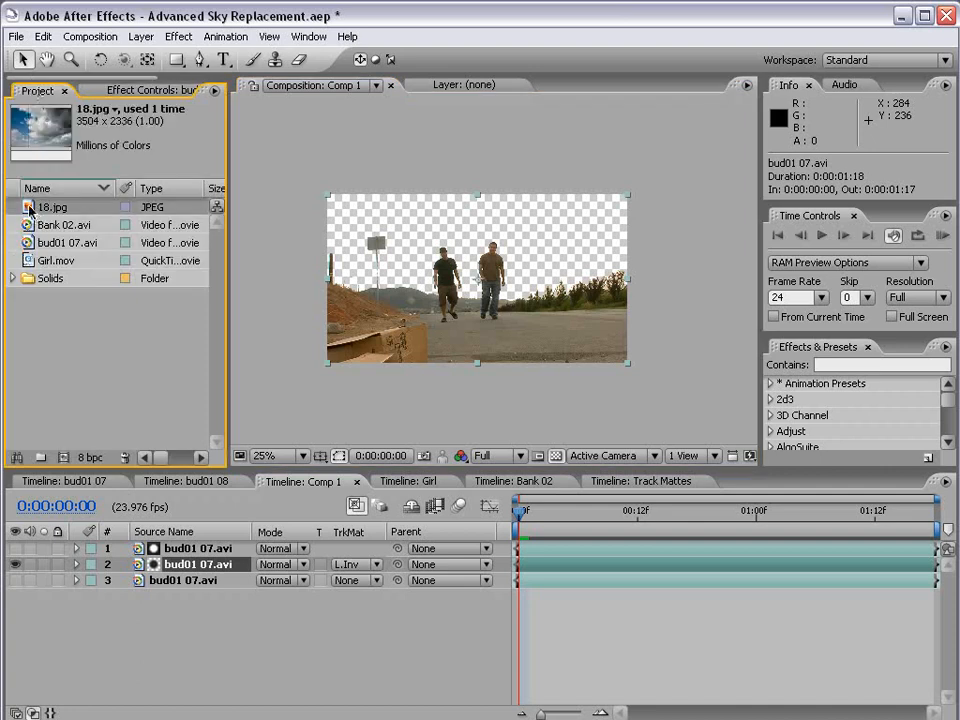
drag(29, 208, 493, 292)
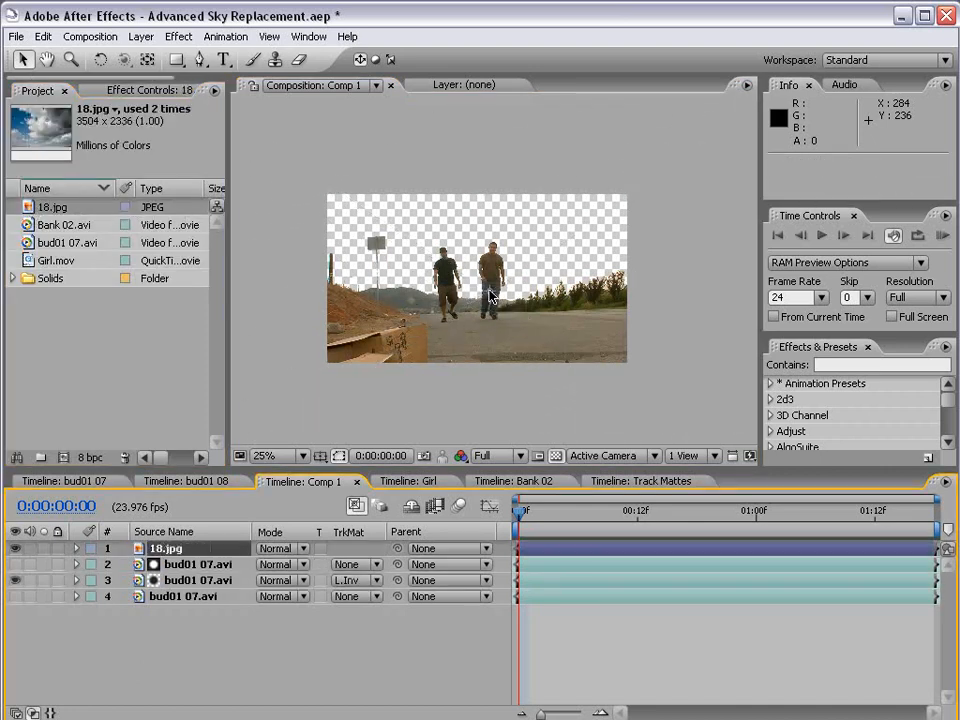
Scale 18.jpg down to about 45% and place it directly below the matted bud01 07.avi layer
key(comma)
drag(697, 418, 591, 343)
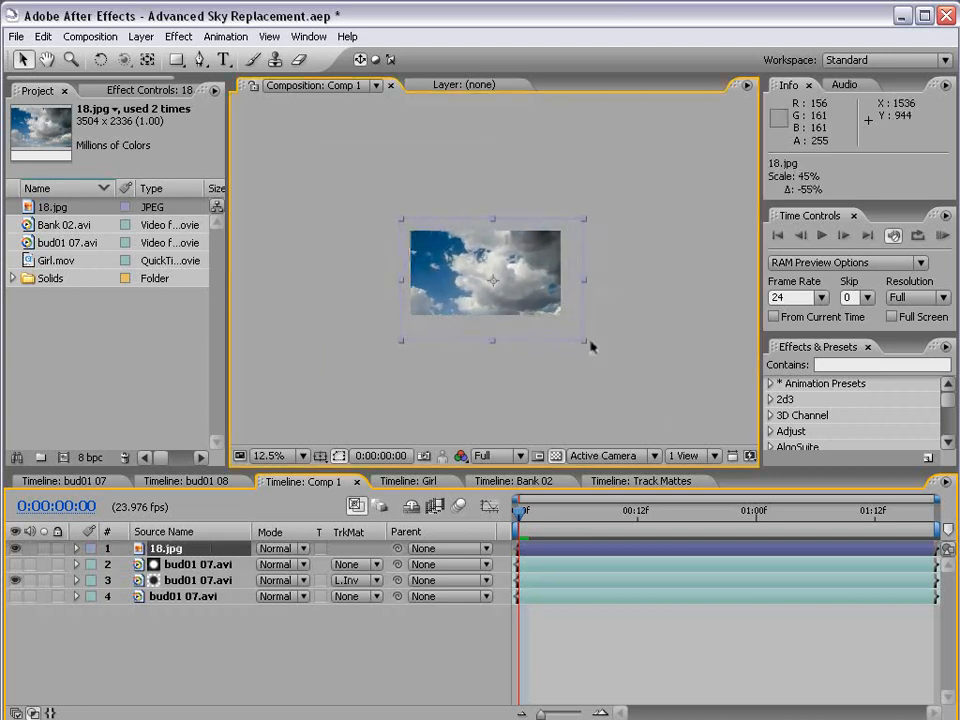
key(period)
drag(165, 548, 162, 580)
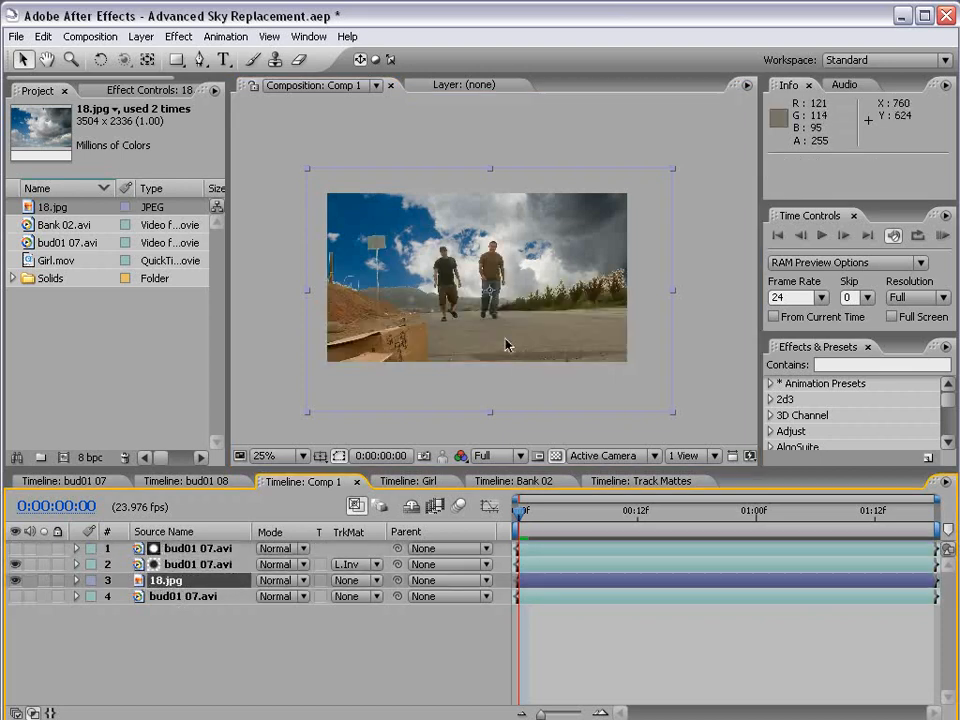
Raise the 18.jpg sky so its clouds sit above the horizon and shrink it to just over the frame's width
drag(506, 350, 500, 236)
key(grave)
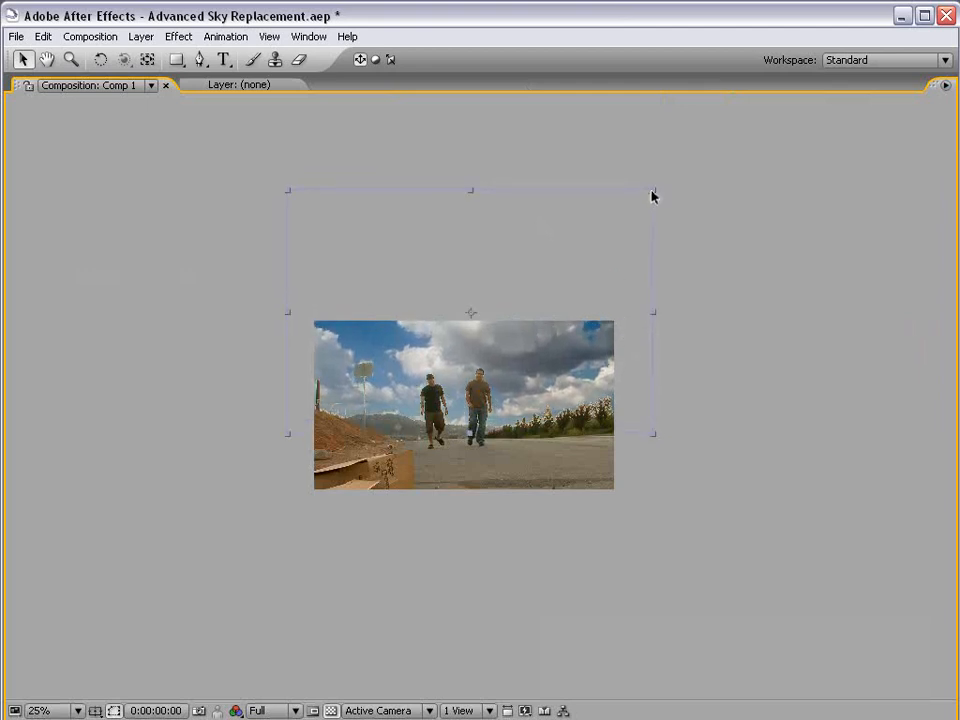
drag(651, 196, 563, 283)
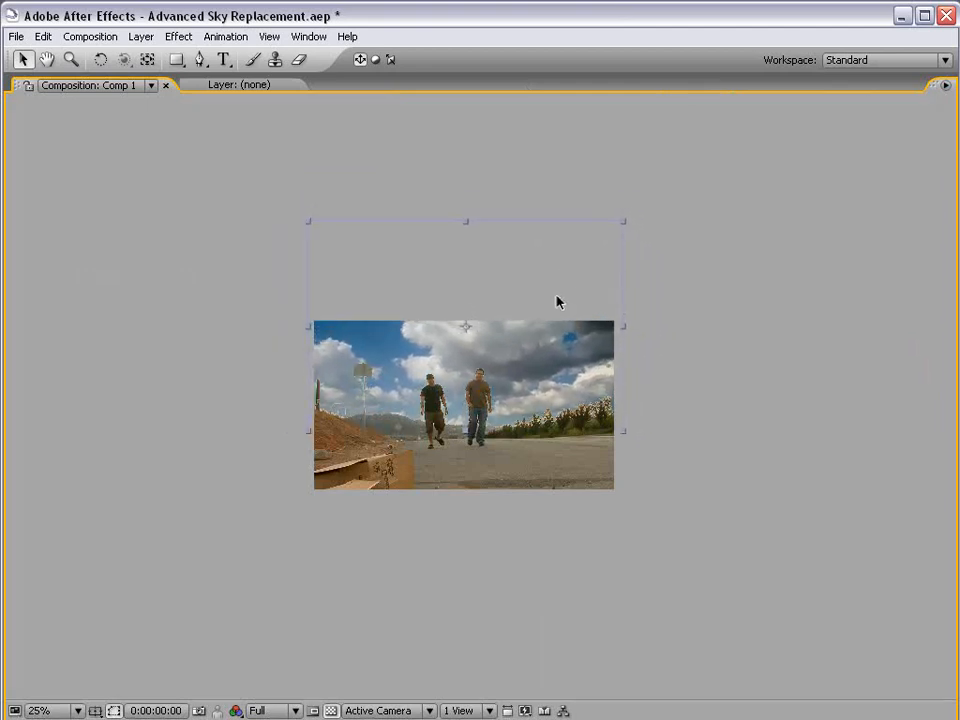
scroll(540, 345, up, 2)
key(grave)
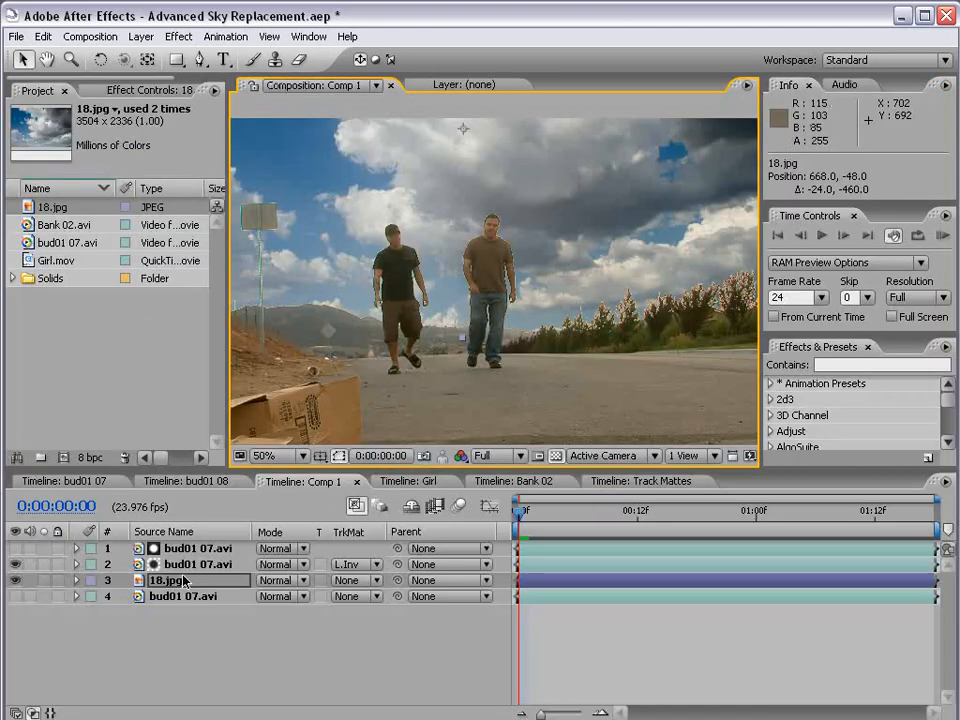
Lower the opacity of the 18.jpg layer to 70%
click(137, 582)
key(t)
click(266, 597)
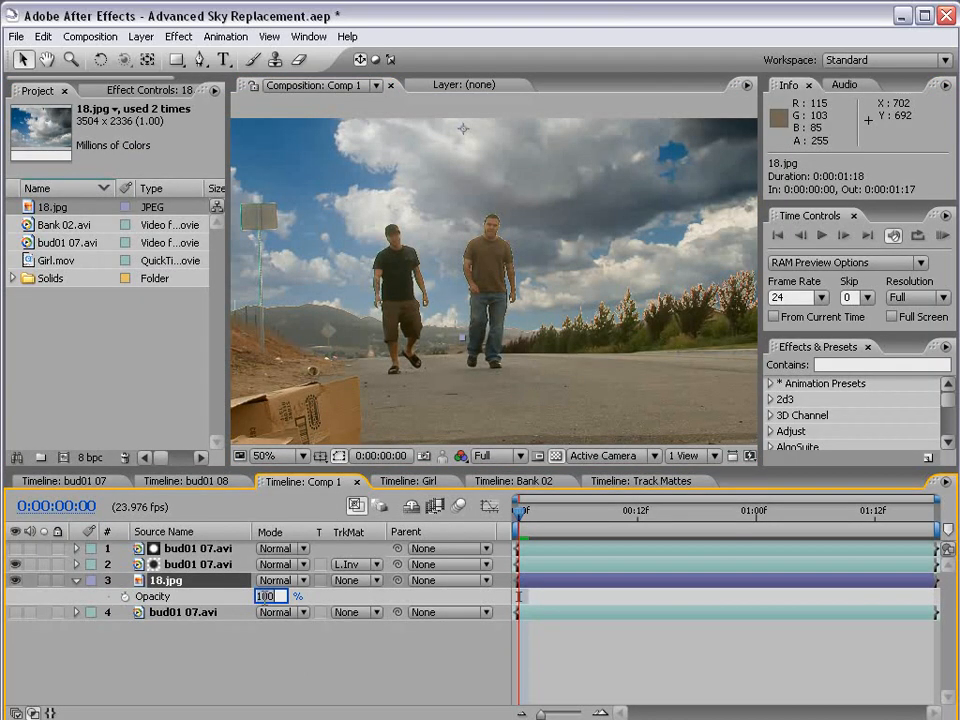
text(50)
key(Return)
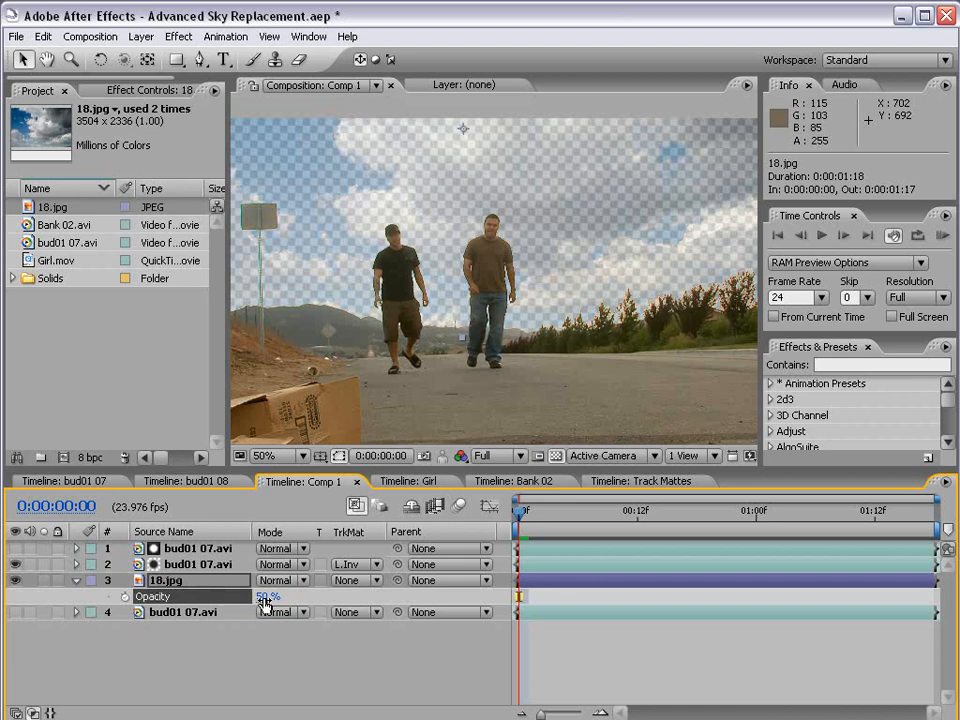
key(Return)
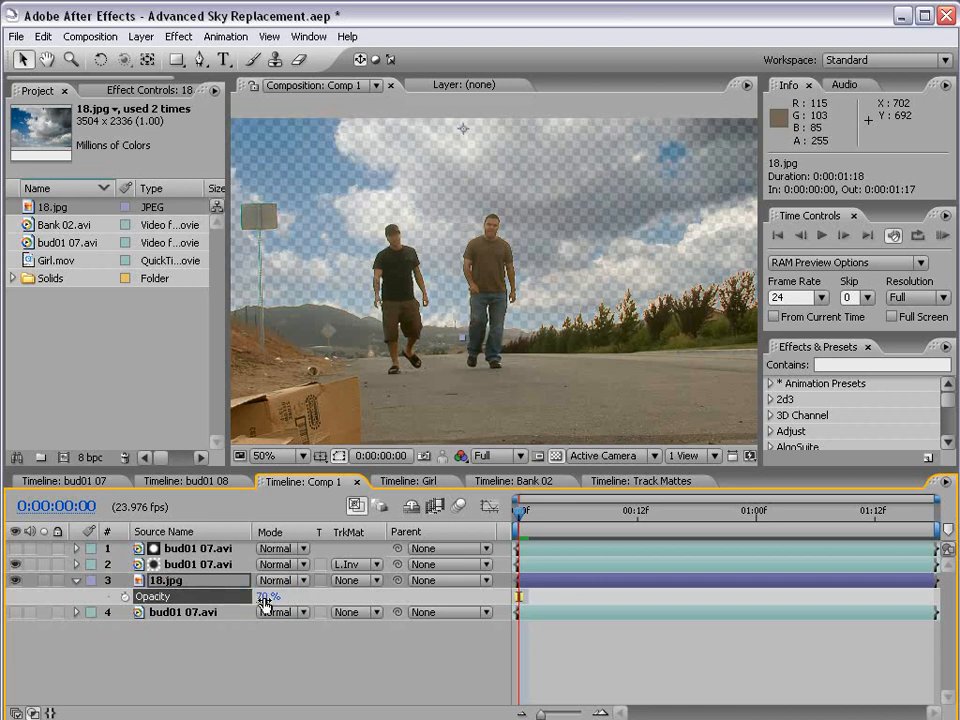
Show the bottom bud01 07.avi layer behind the semi-transparent sky and inspect the blended composite
click(208, 614)
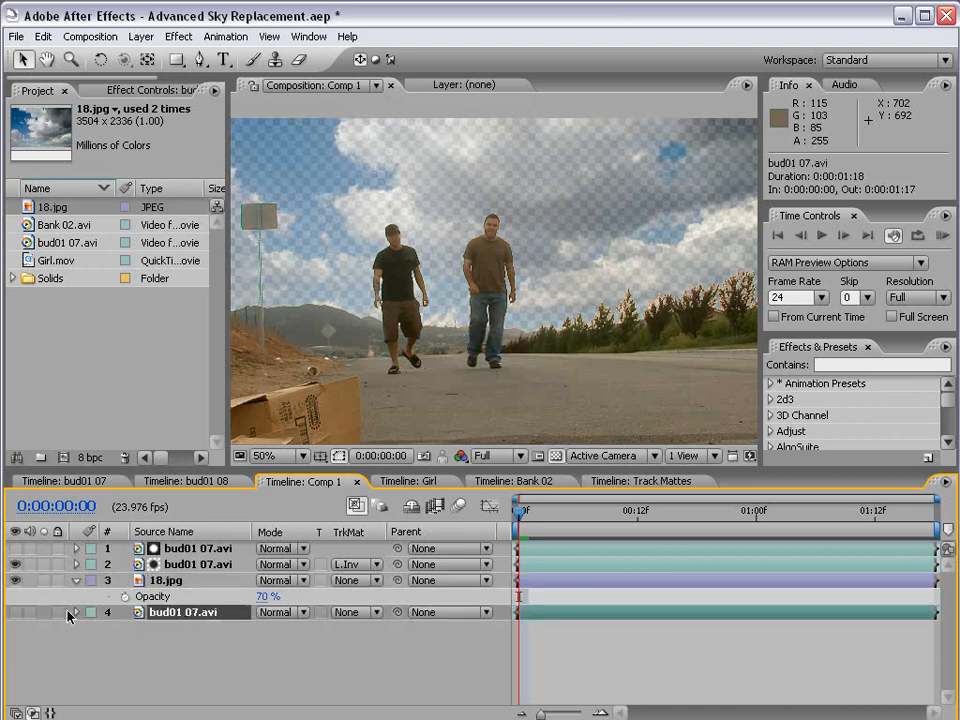
click(15, 612)
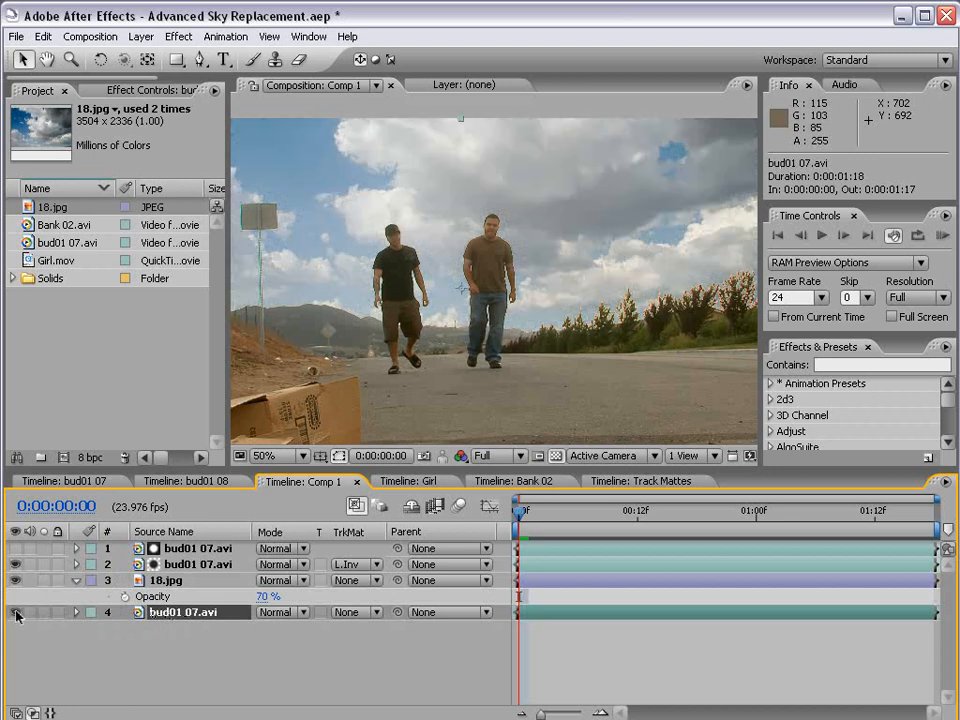
key(grave)
drag(401, 425, 484, 386)
scroll(487, 390, up, 1)
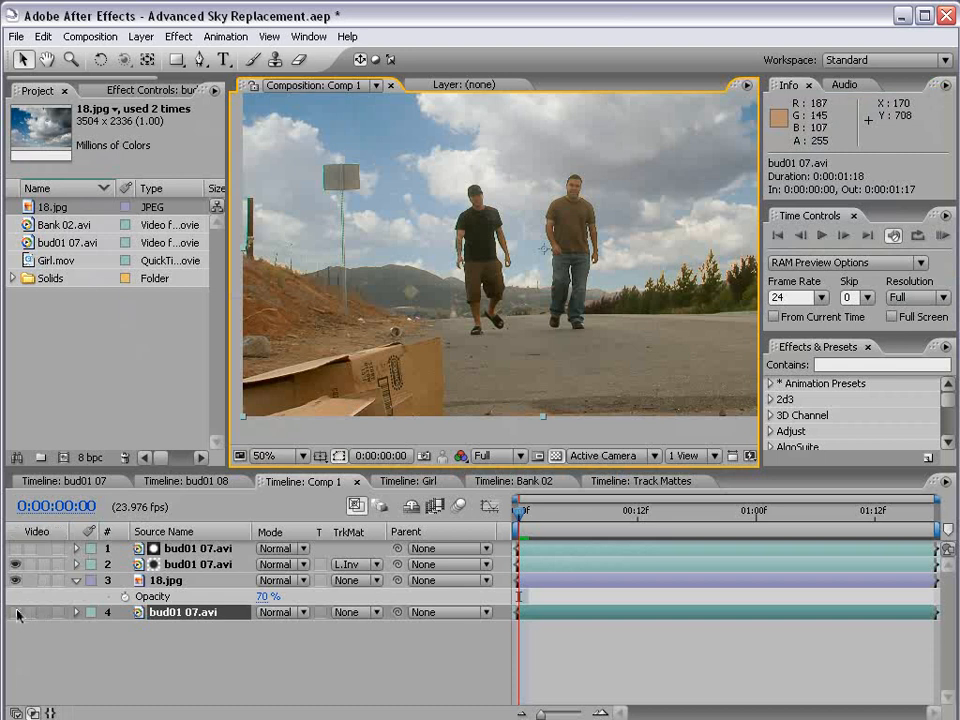
Compare the composite with the original footage and sky layers toggled, inspect the tree edges, and check the footage's motion up to frame 14
click(16, 612)
click(16, 612)
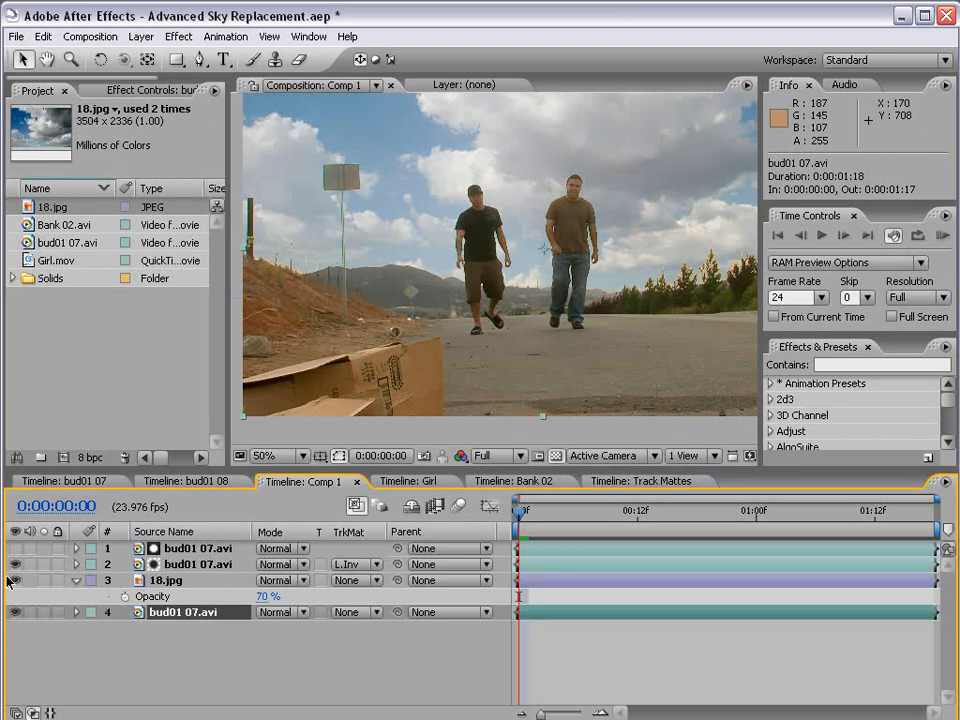
click(14, 580)
click(15, 581)
key(grave)
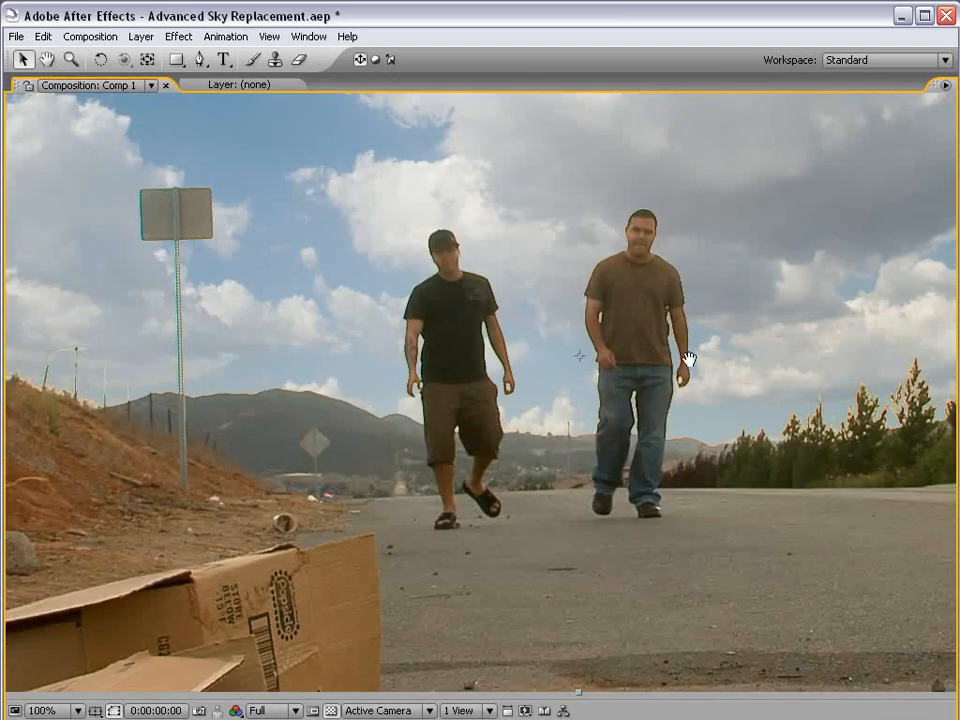
key(period)
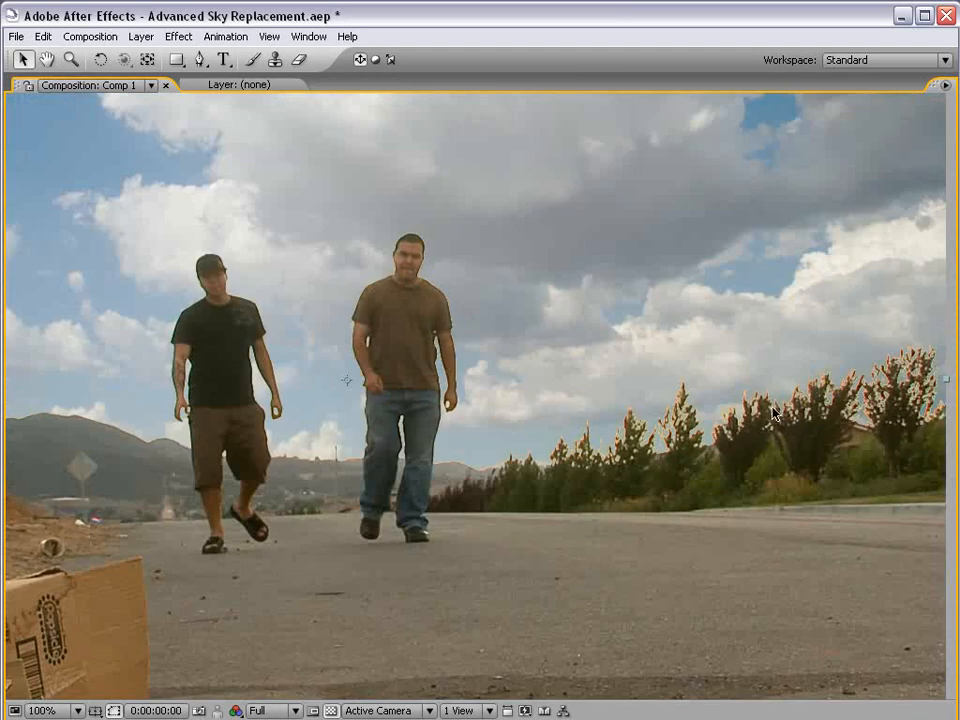
key(grave)
key(comma)
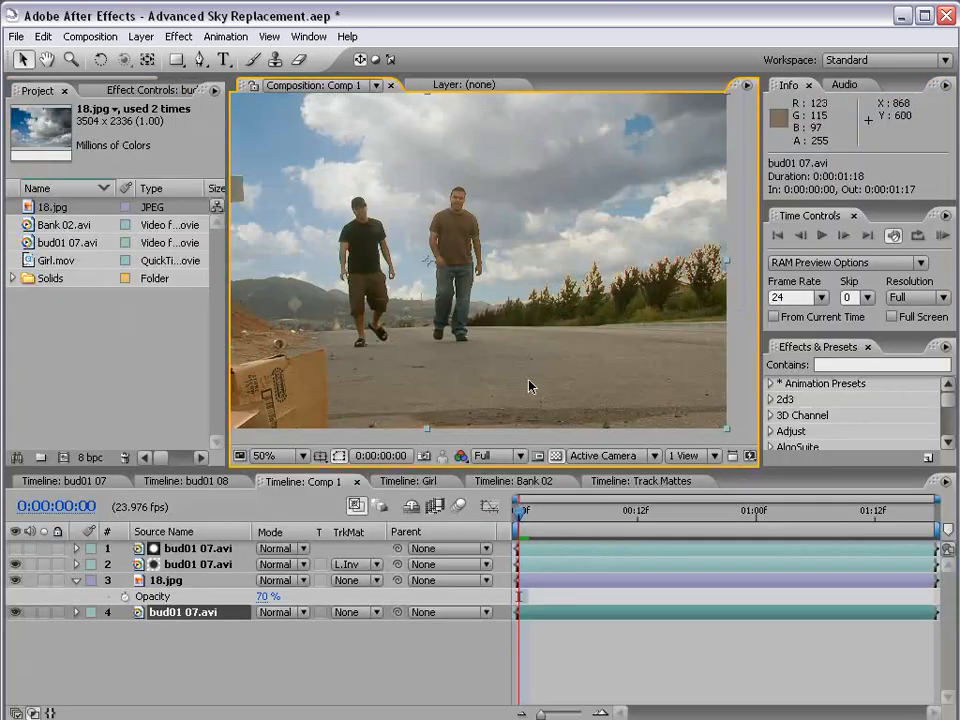
key(comma)
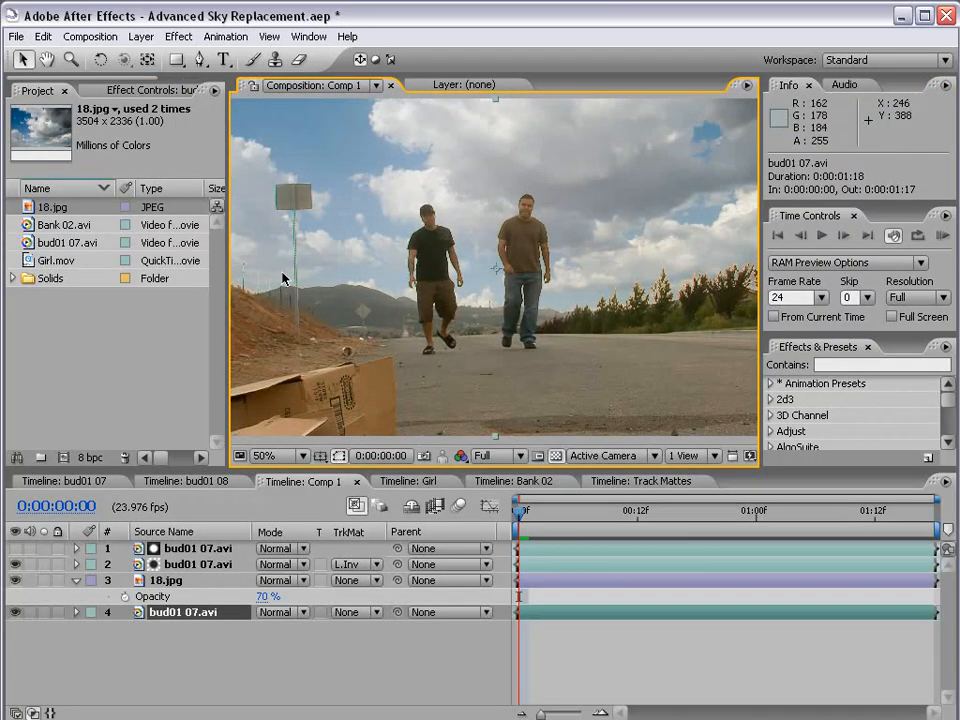
key(comma)
drag(543, 512, 658, 537)
Add a new null object to Comp 1
click(157, 40)
mouse_move(150, 57)
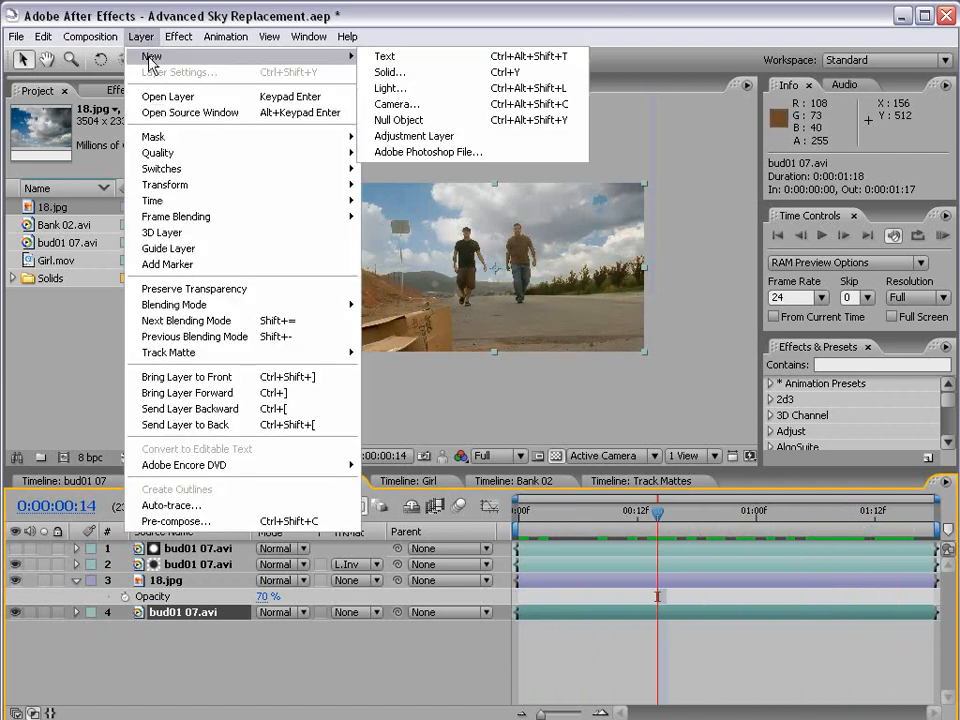
click(399, 120)
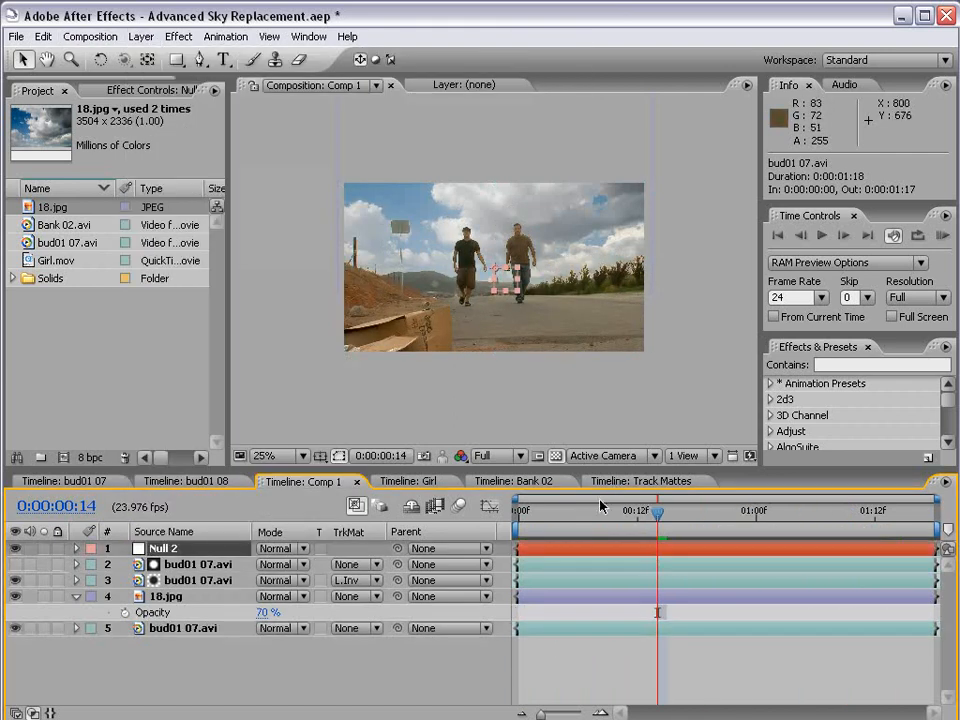
Return to the first frame and open the Colorama matte's bud01 07.avi layer in its own layer view
drag(533, 514, 514, 514)
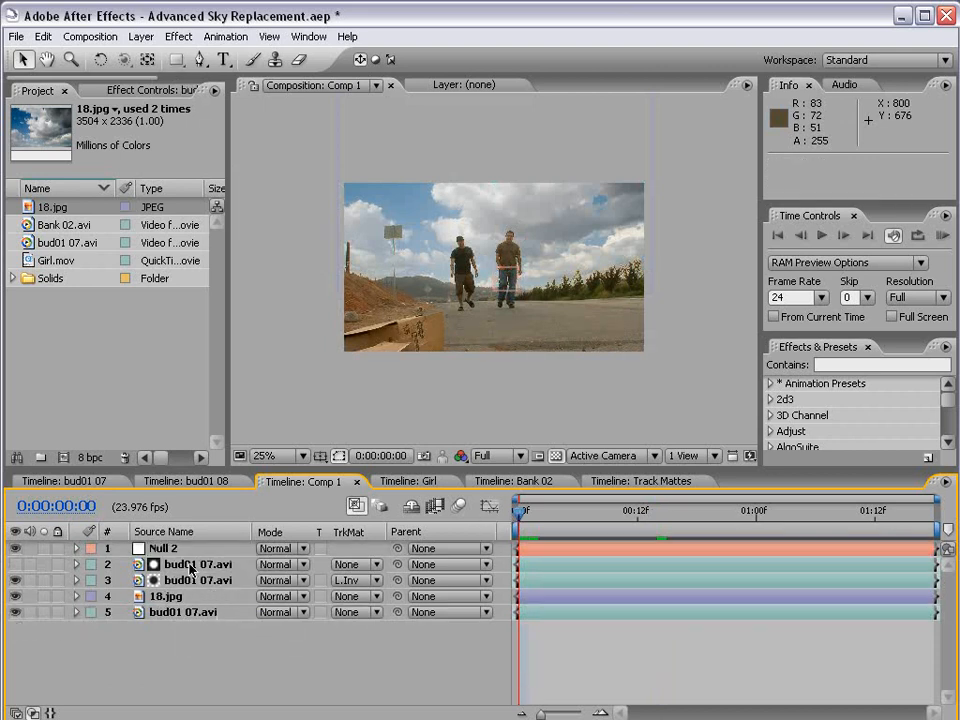
double_click(196, 567)
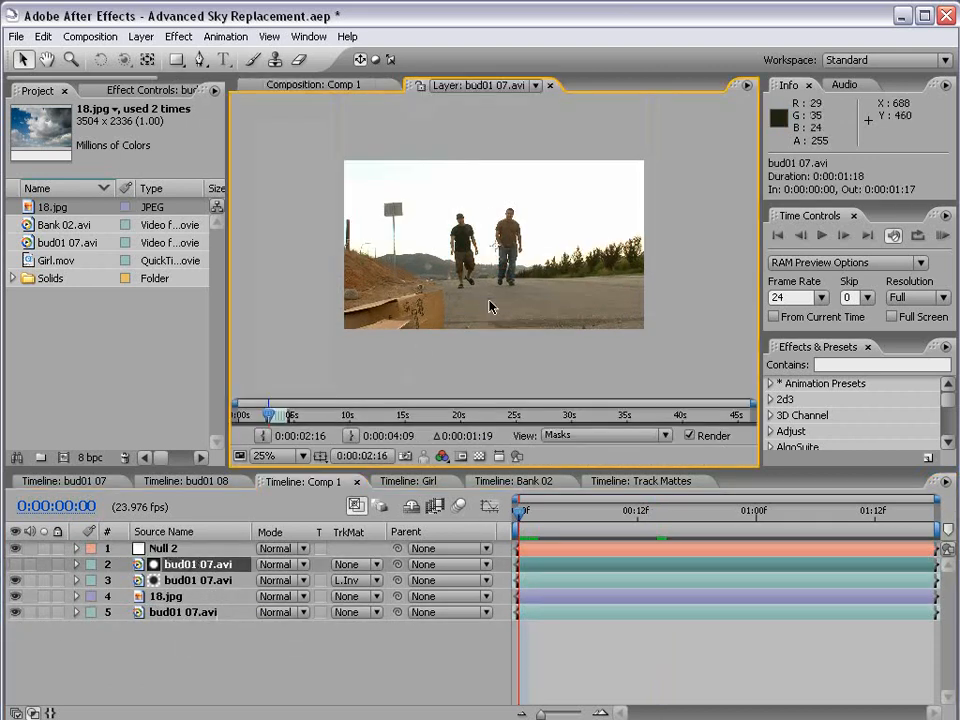
key(grave)
key(grave)
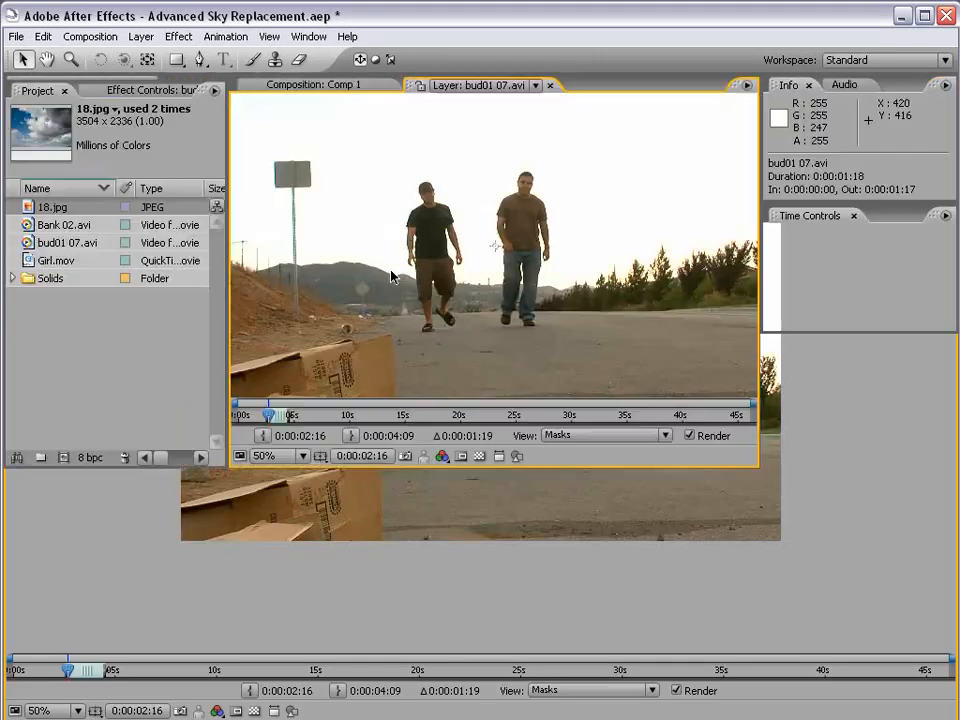
Open the Tracker Controls for the bud01 07.avi layer and widen the layer view beside them
click(308, 36)
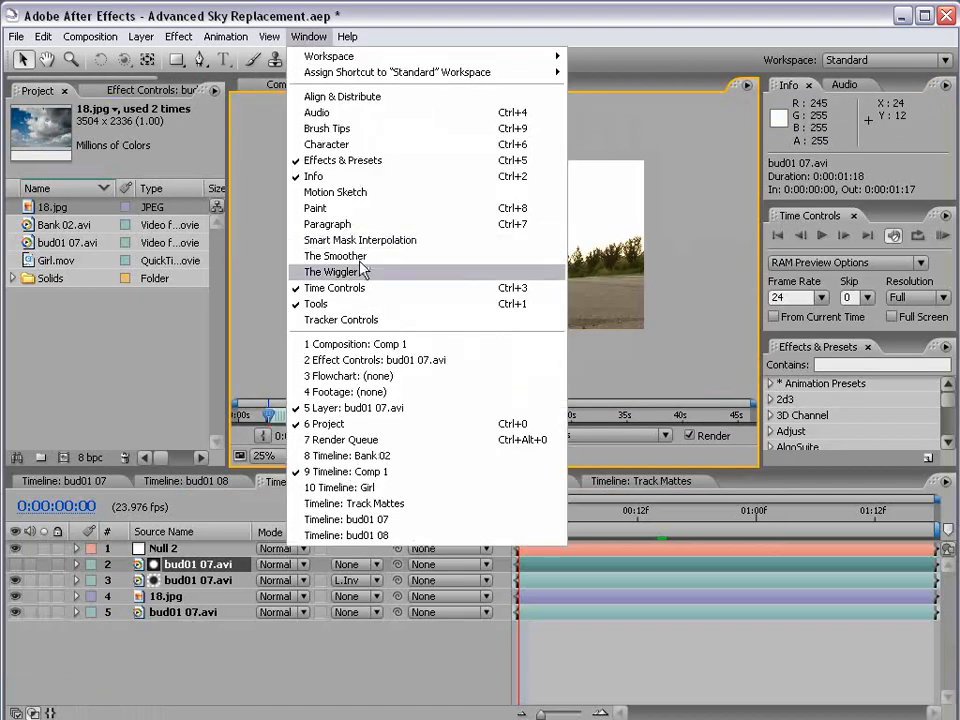
click(384, 331)
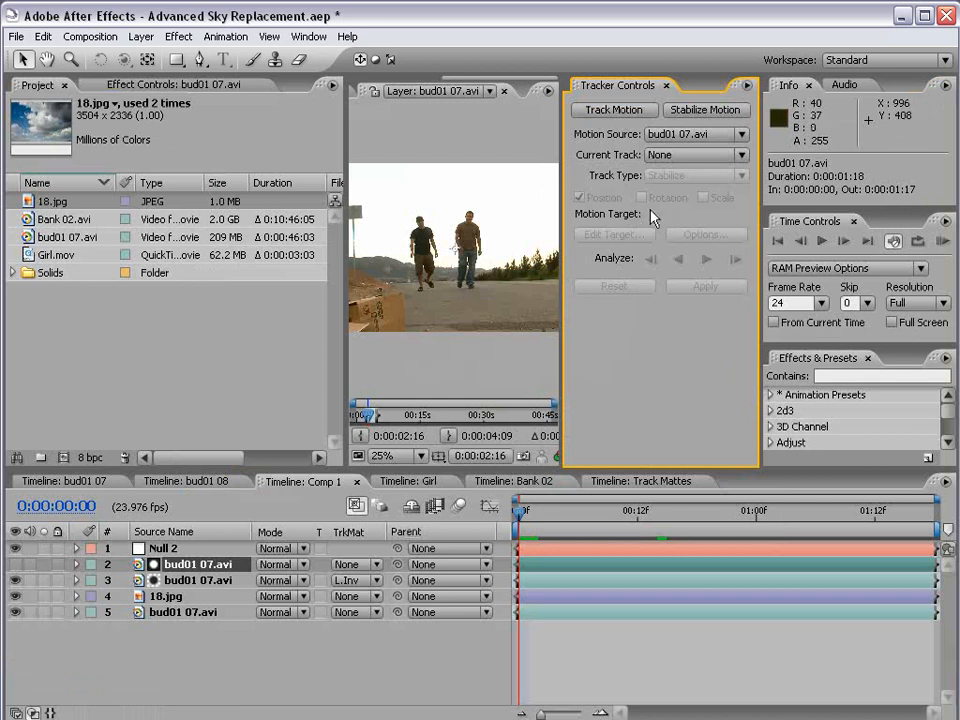
drag(345, 248, 188, 262)
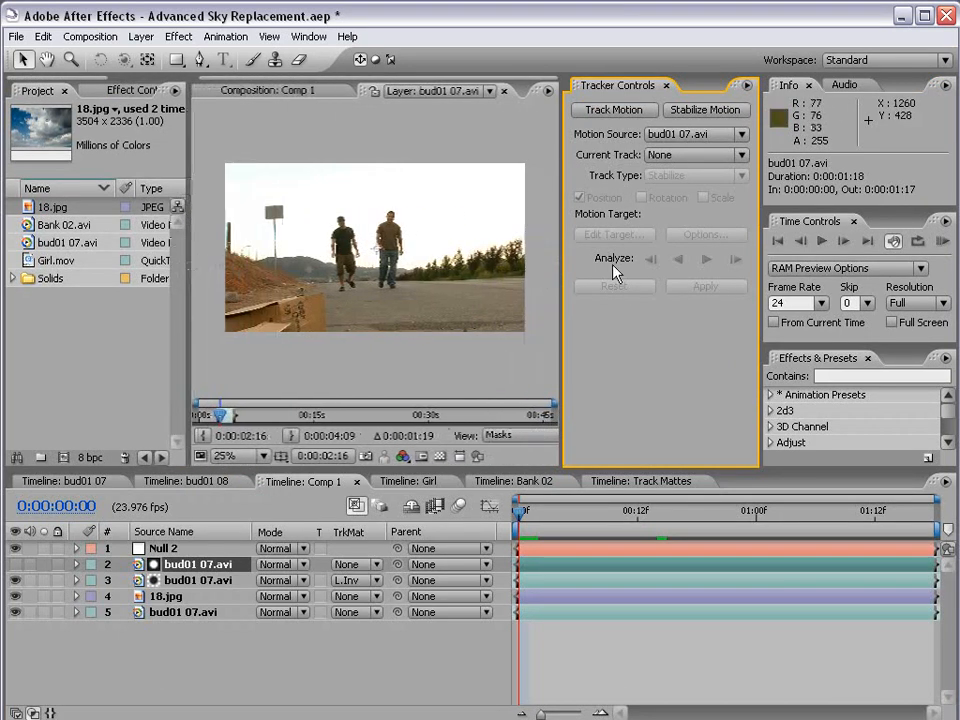
Start a motion track on the bud01 07.avi layer and enable Rotation tracking in addition to Position
scroll(388, 317, up, 2)
key(space)
drag(320, 326, 388, 317)
scroll(430, 300, up, 1)
drag(487, 266, 463, 286)
scroll(463, 286, down, 1)
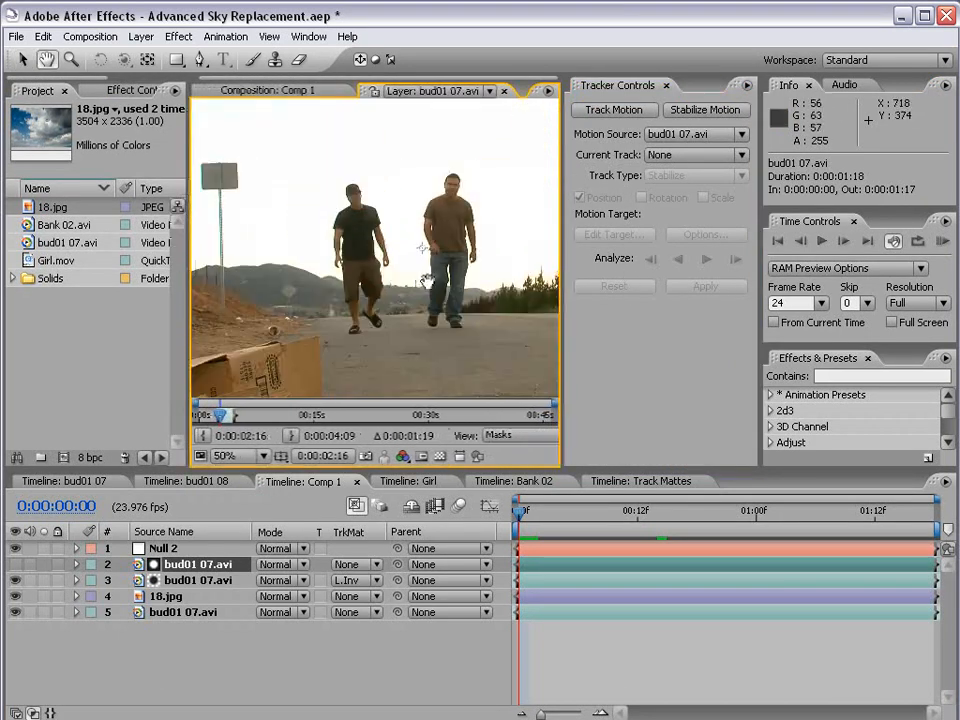
click(613, 110)
scroll(380, 253, up, 1)
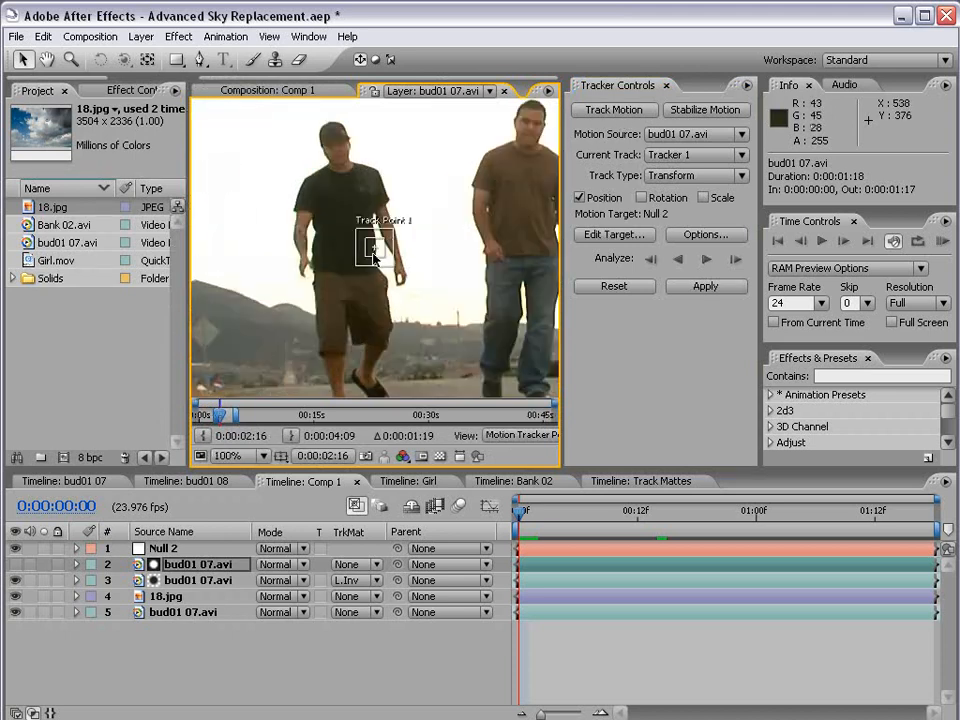
click(643, 198)
Place Track Point 1 on the small fence post in front of the hill beside the signpost and enlarge its search region
key(grave)
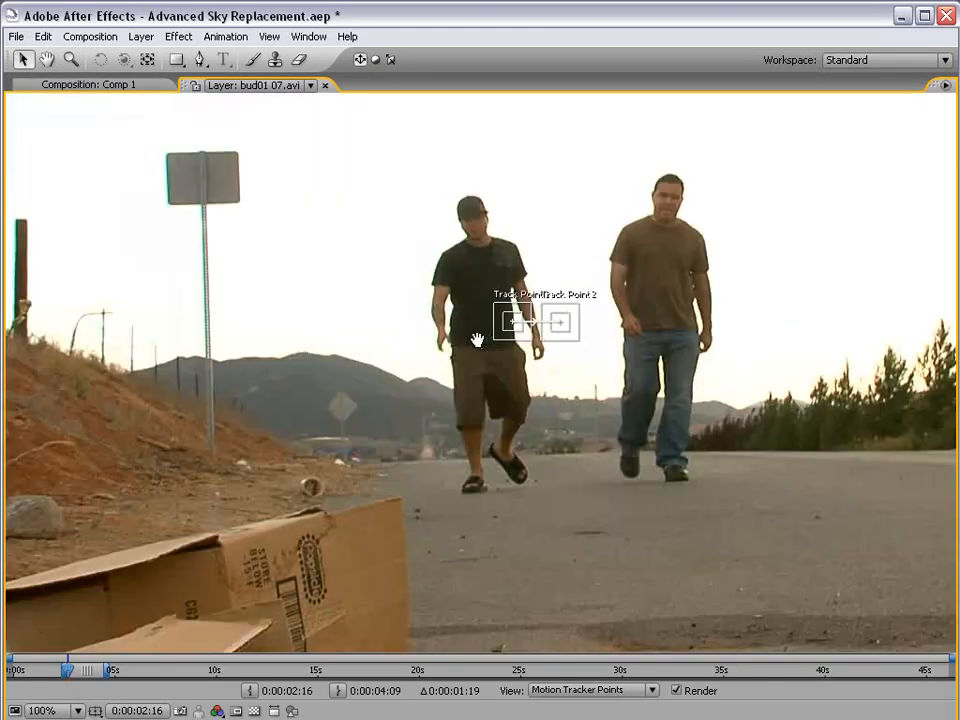
drag(477, 340, 497, 407)
scroll(497, 407, up, 1)
drag(321, 397, 371, 397)
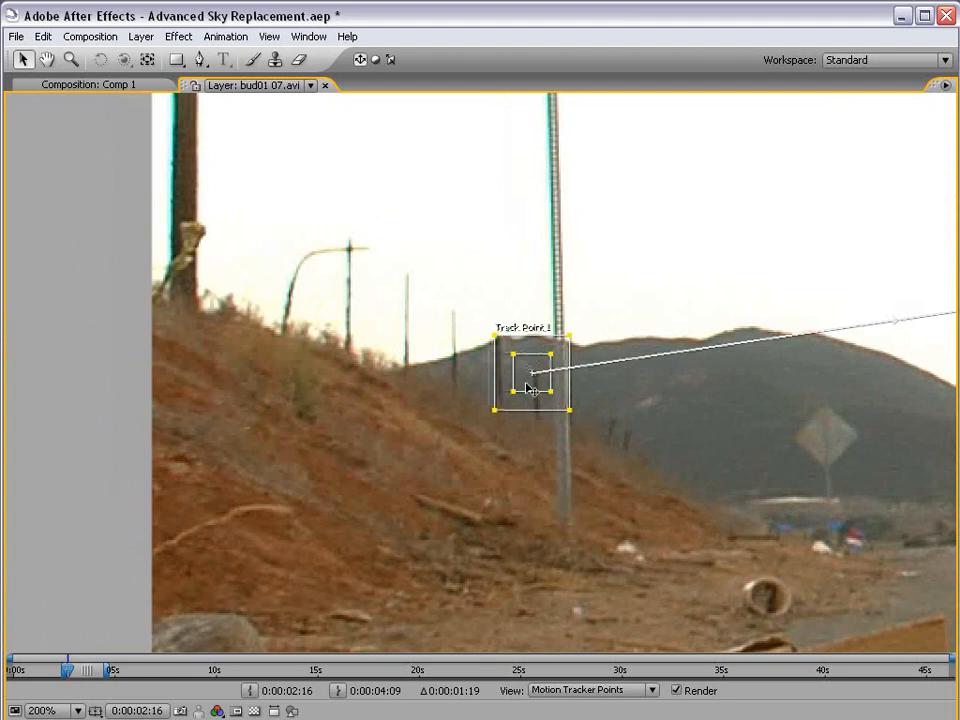
drag(530, 388, 594, 426)
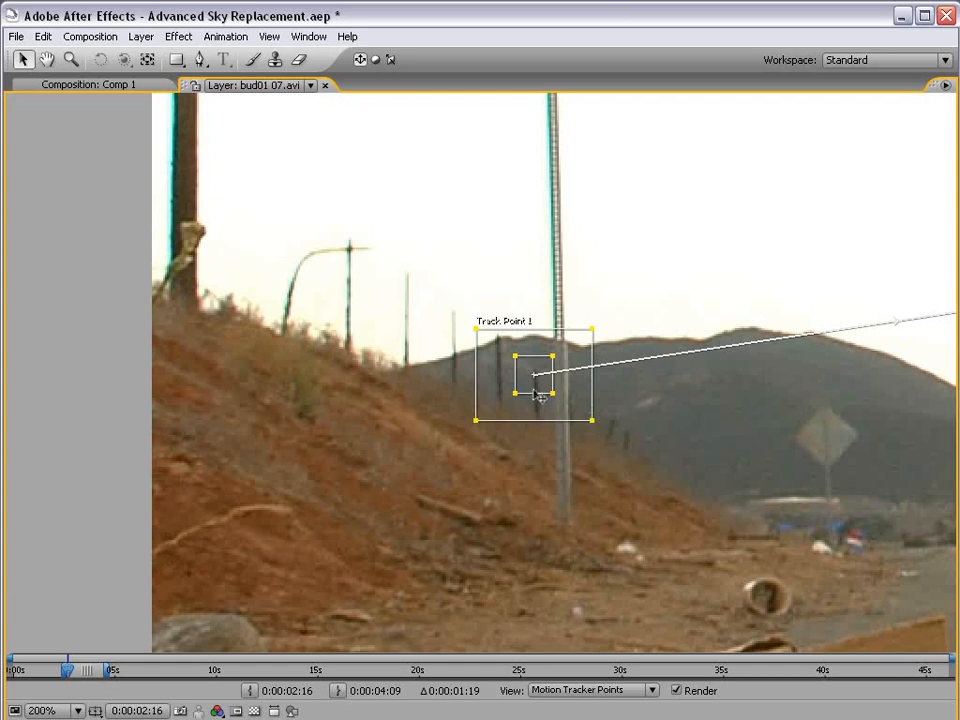
drag(536, 393, 531, 384)
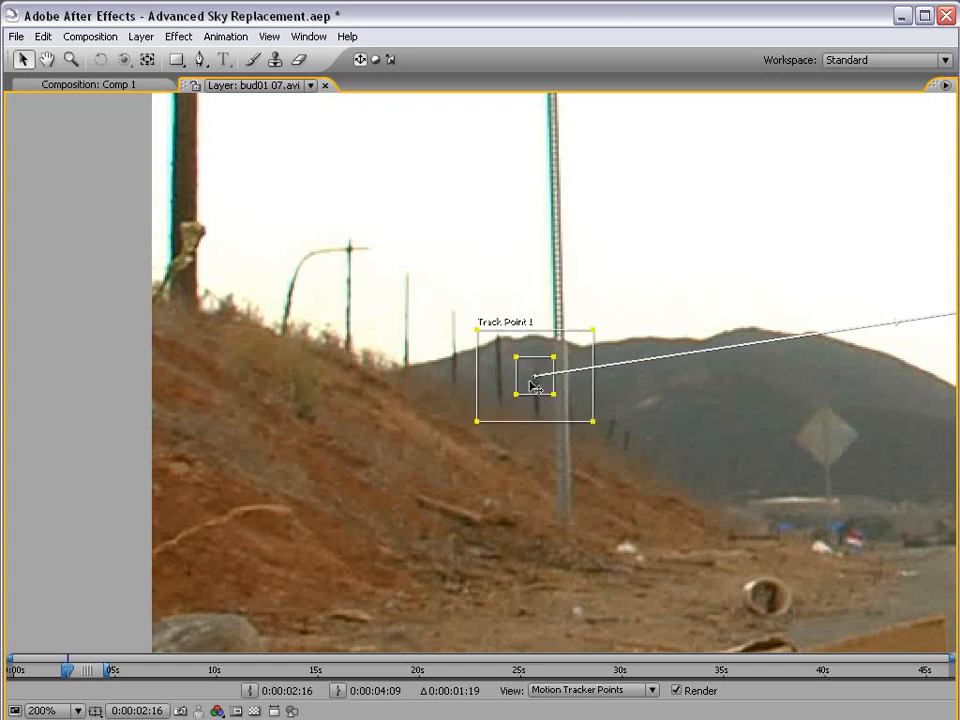
mouse_move(590, 423)
mouse_down()
mouse_move(609, 441)
mouse_move(600, 424)
mouse_up()
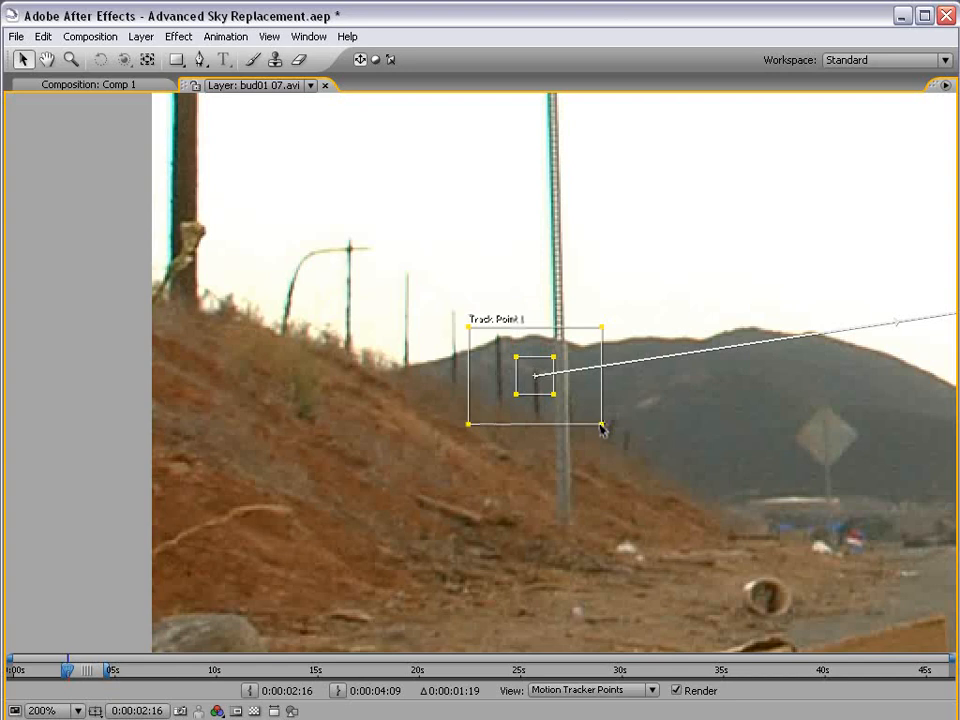
mouse_move(600, 430)
mouse_down()
mouse_move(594, 420)
mouse_move(594, 435)
mouse_up()
key(grave)
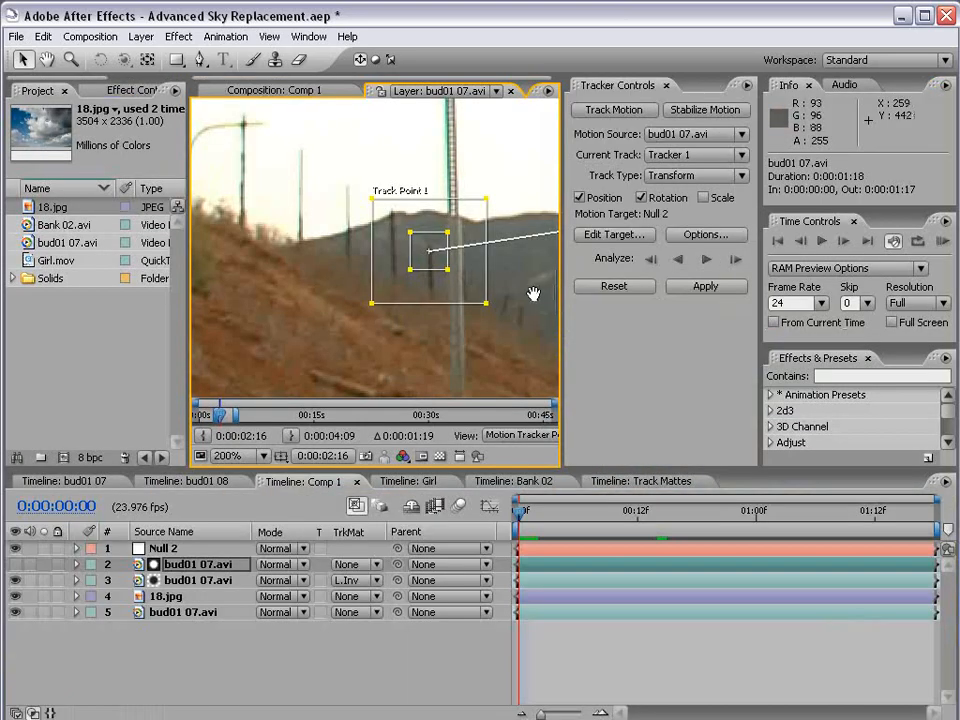
Place Track Point 2 on the hill's skyline detail between the two walking men and enlarge its search region
drag(508, 288, 381, 311)
scroll(368, 317, down, 2)
drag(501, 262, 478, 259)
scroll(440, 266, up, 1)
scroll(394, 338, up, 1)
mouse_move(554, 321)
mouse_down()
mouse_move(411, 240)
mouse_move(235, 275)
mouse_up()
mouse_move(548, 196)
mouse_down()
mouse_move(433, 240)
mouse_move(340, 248)
mouse_up()
drag(548, 230, 310, 274)
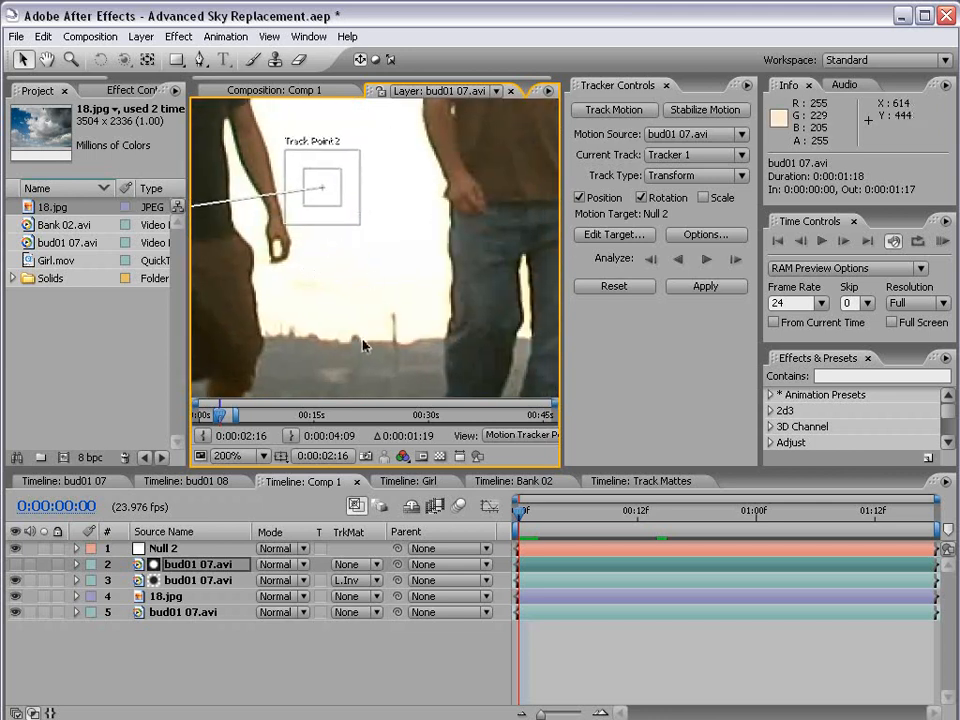
drag(336, 207, 404, 342)
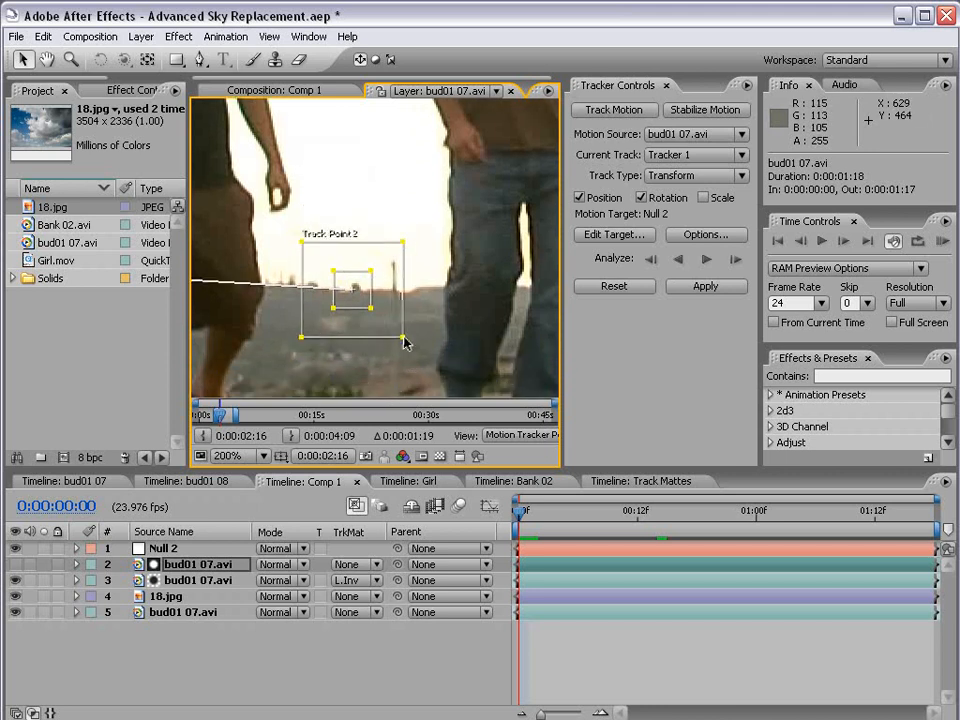
Examine the placement of both track points against the distant hills, up close and across the whole frame
key(comma)
key(comma)
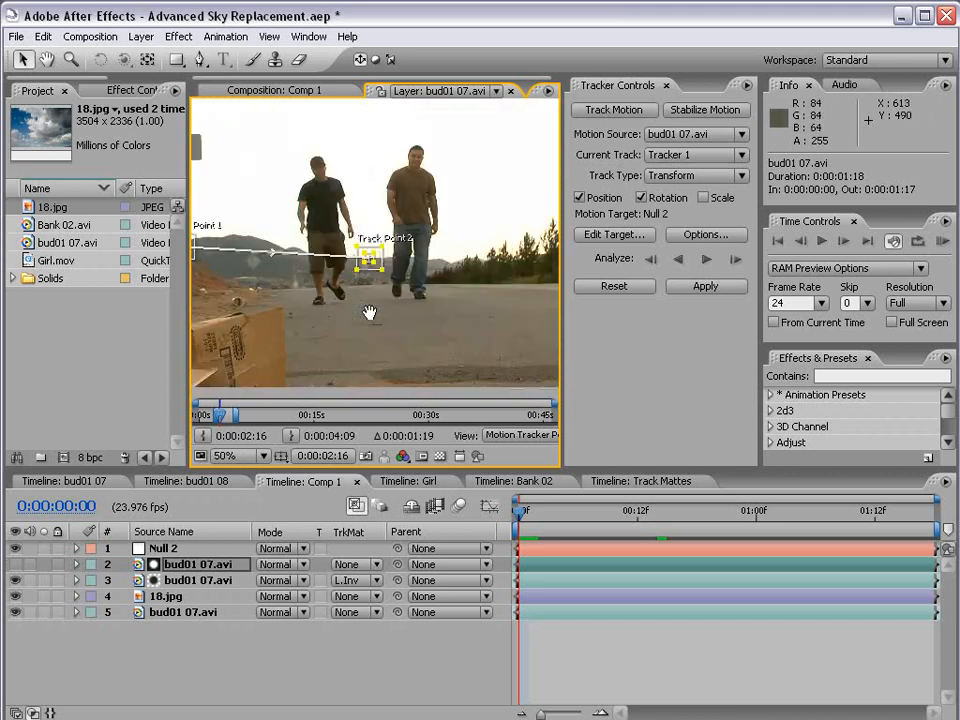
key(period)
key(period)
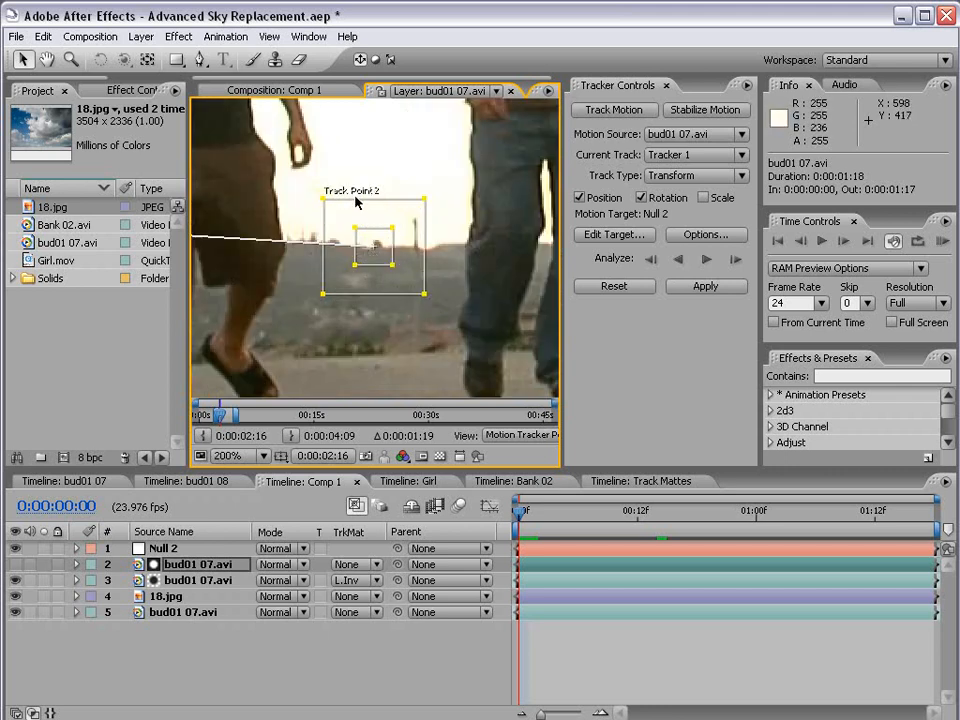
key(comma)
key(comma)
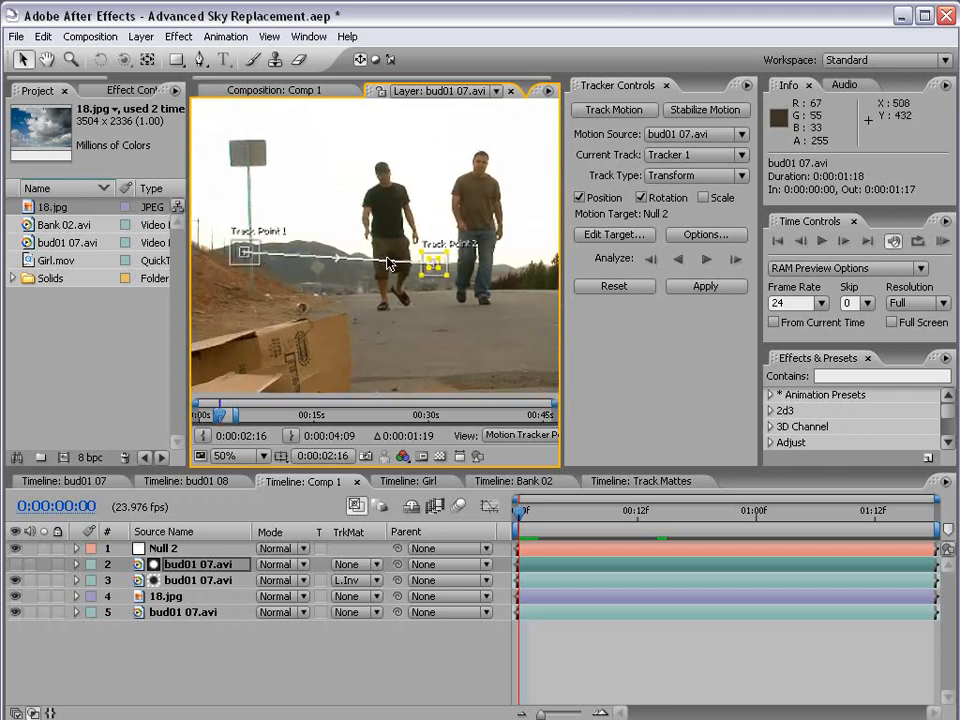
key(grave)
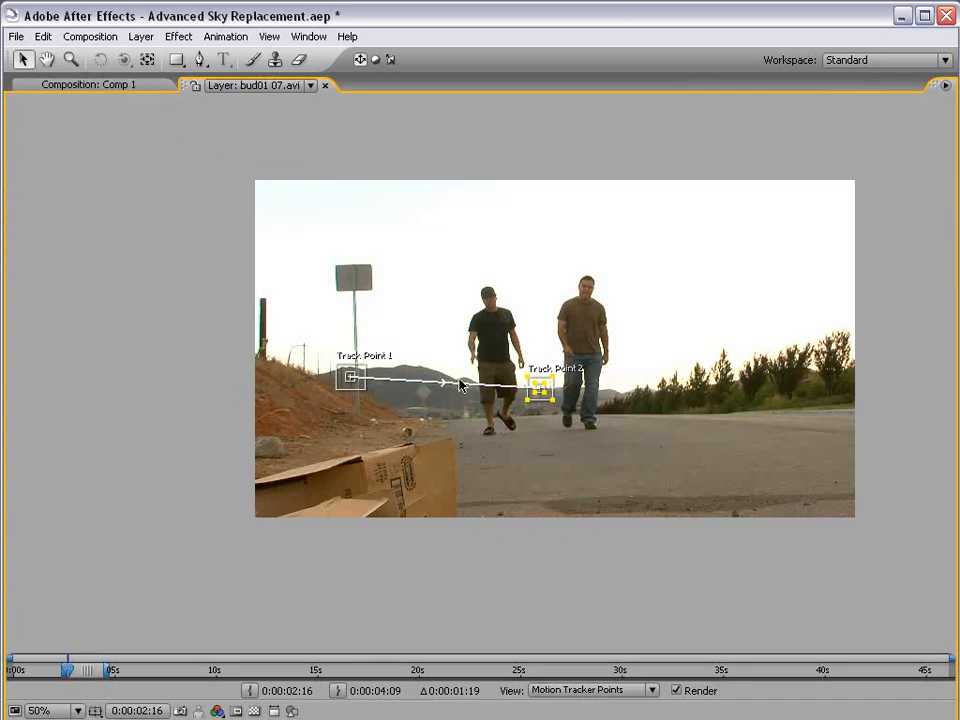
drag(568, 402, 526, 412)
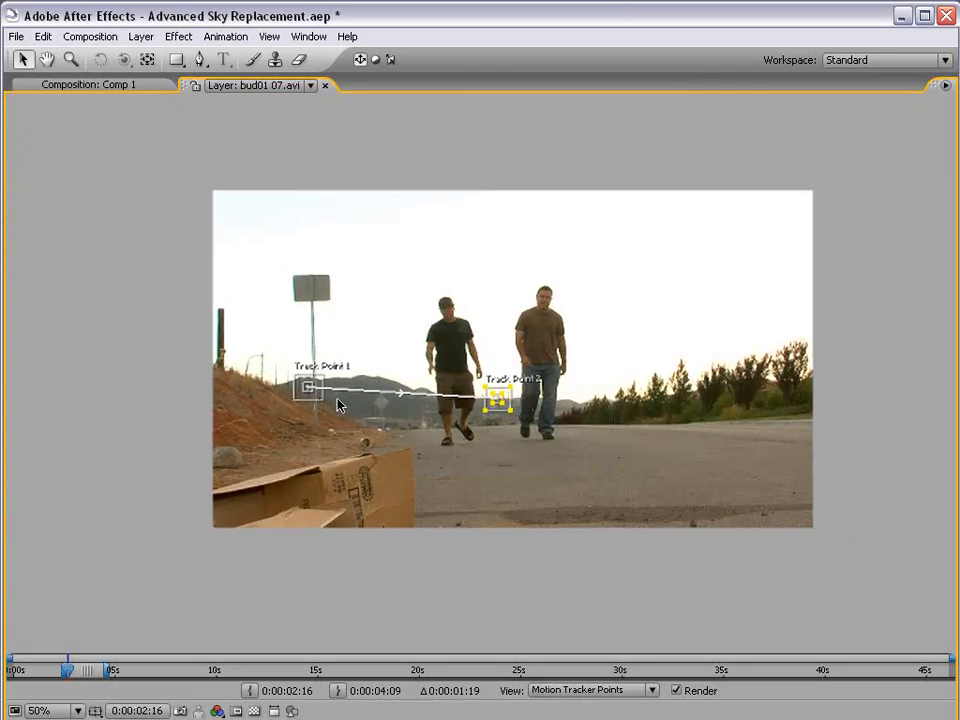
key(grave)
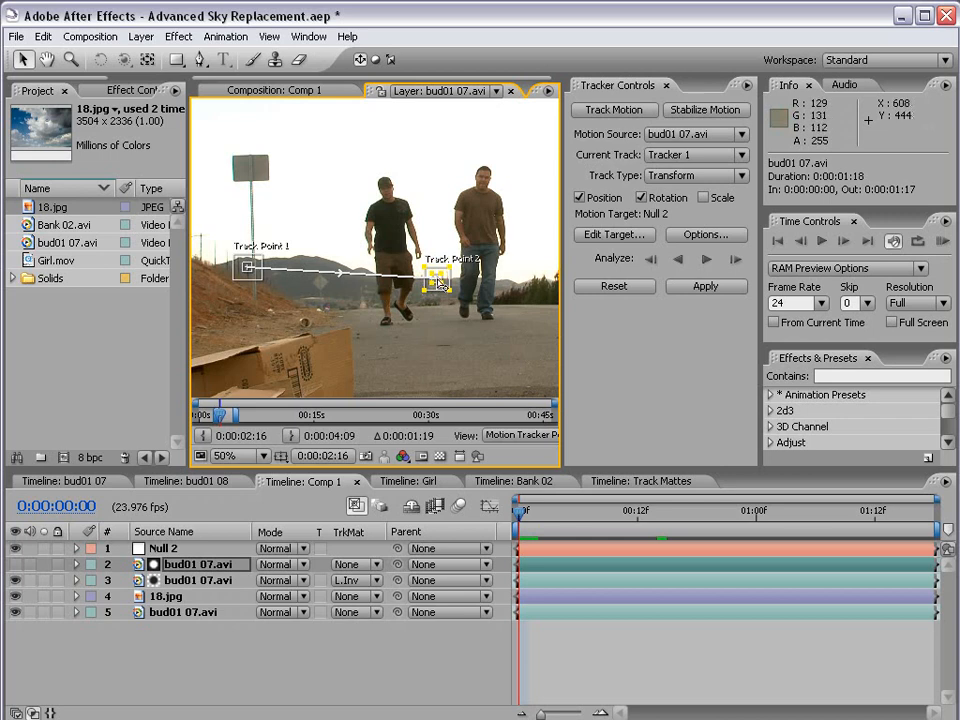
Analyze the track forward through the whole clip and inspect Track Point 2's path at the last frame
click(707, 261)
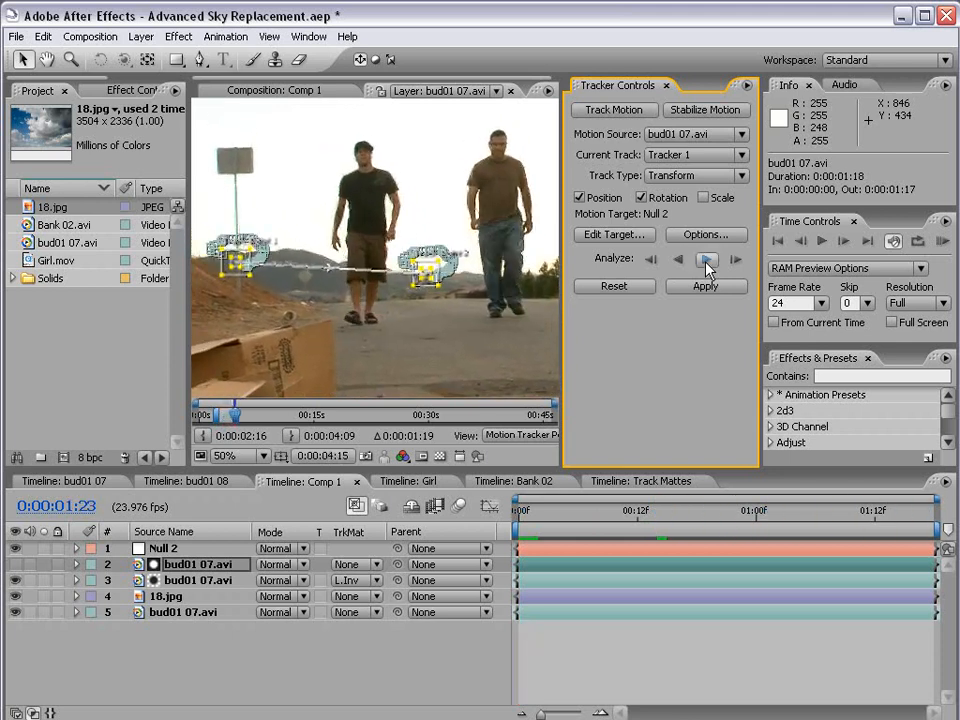
key(space)
scroll(283, 291, up, 1)
drag(449, 319, 347, 274)
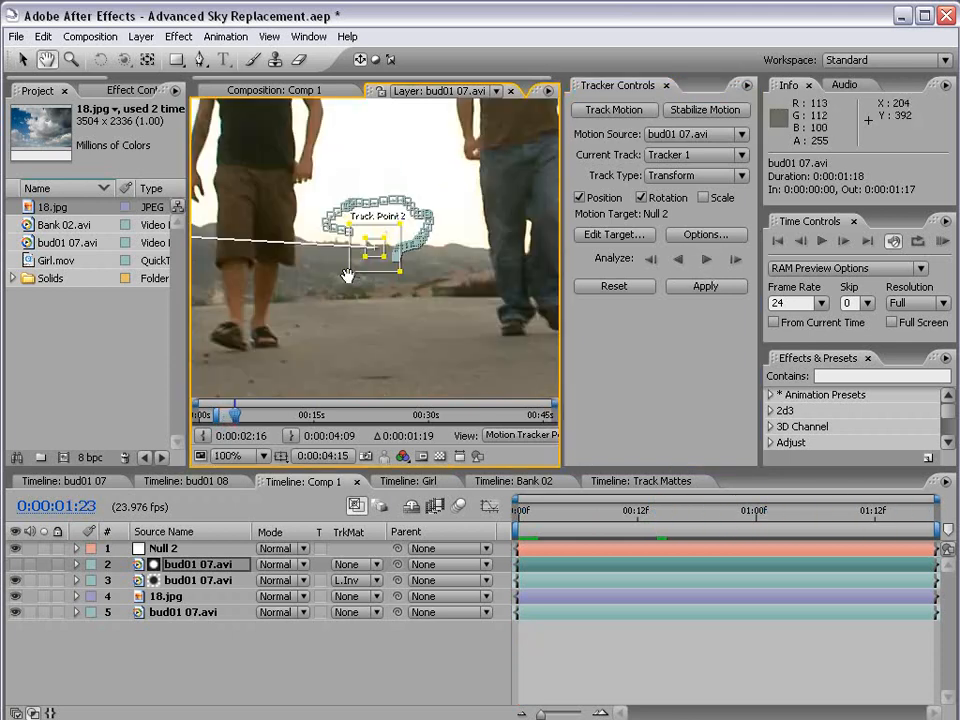
scroll(376, 266, up, 1)
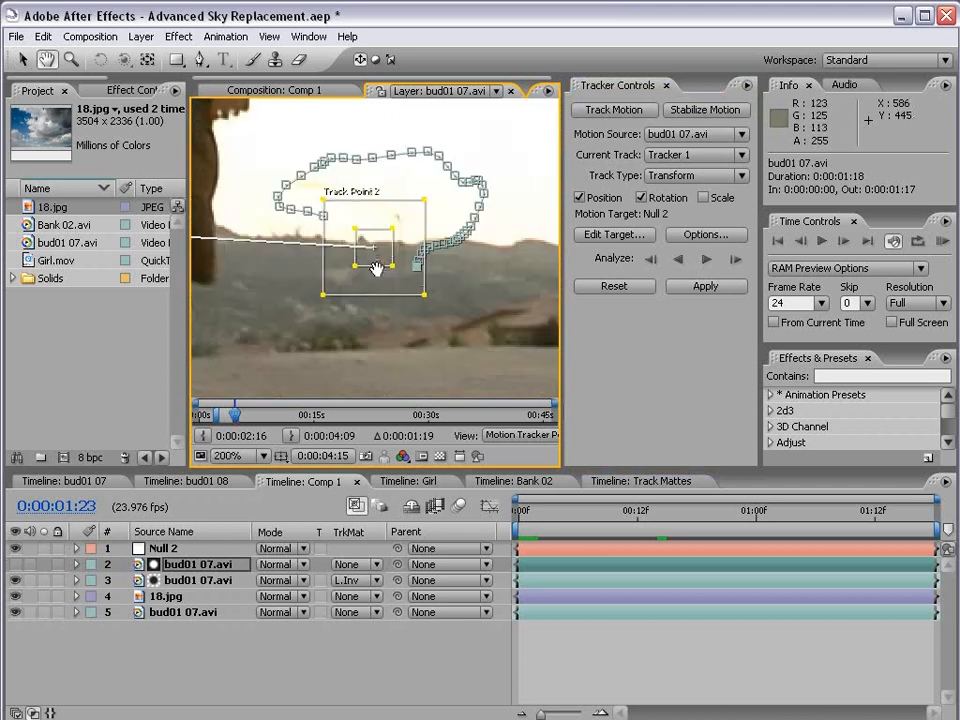
scroll(380, 273, down, 3)
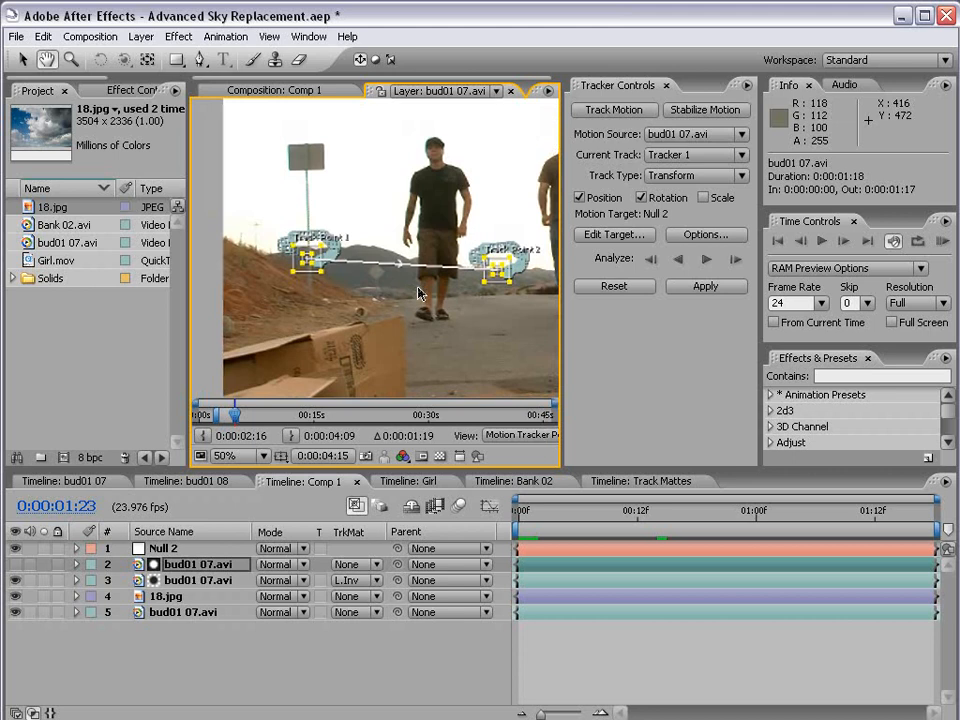
Set Null 2 as the motion target and apply the tracked position and rotation to it
click(601, 241)
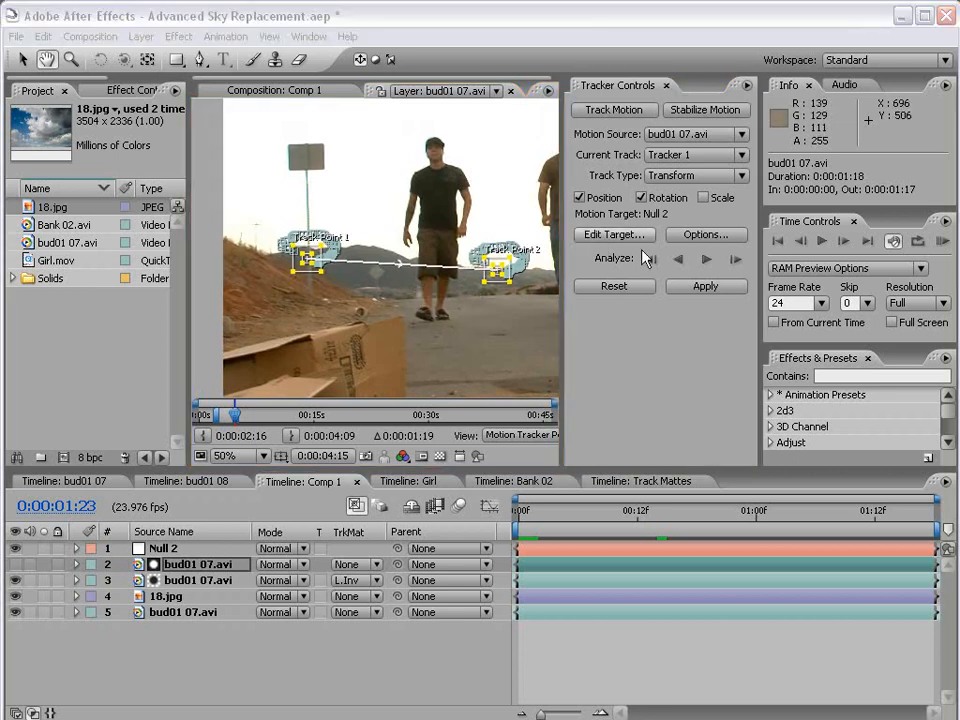
click(364, 409)
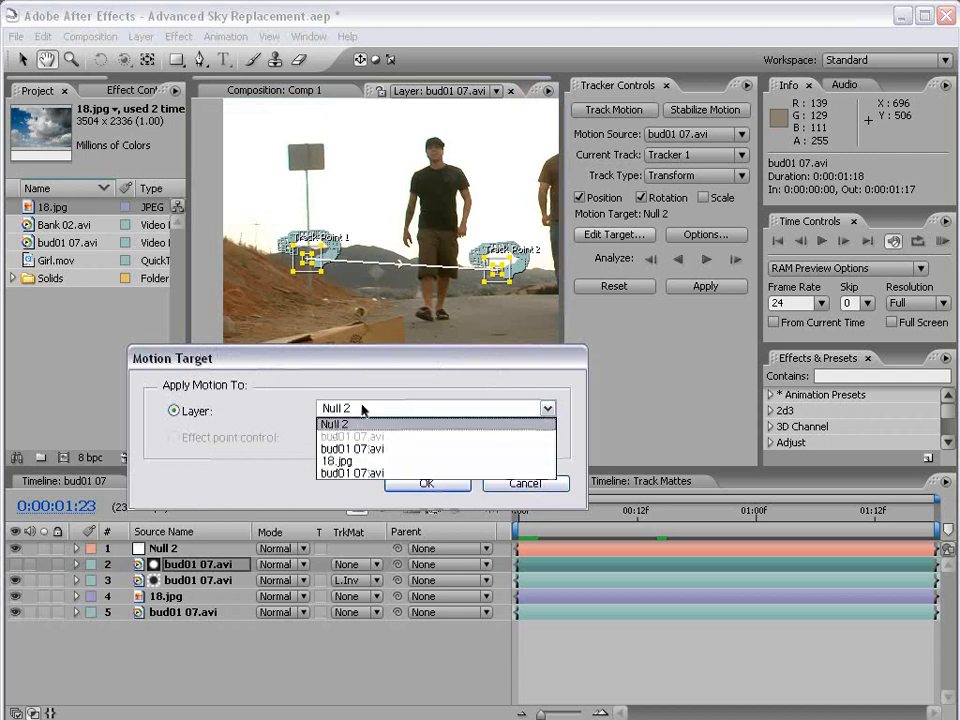
click(349, 426)
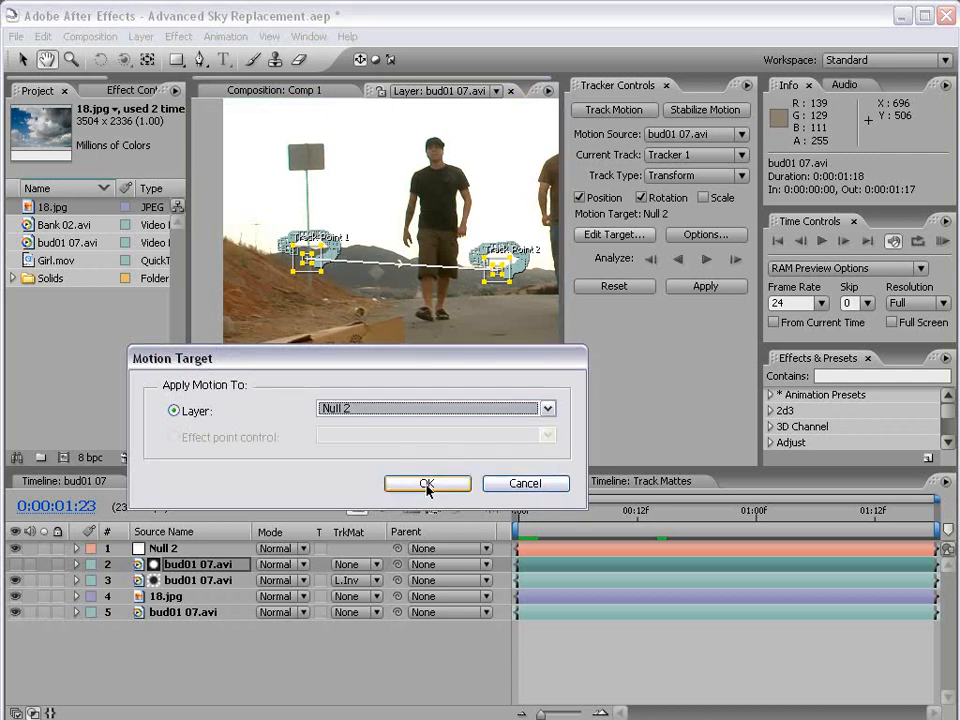
click(426, 485)
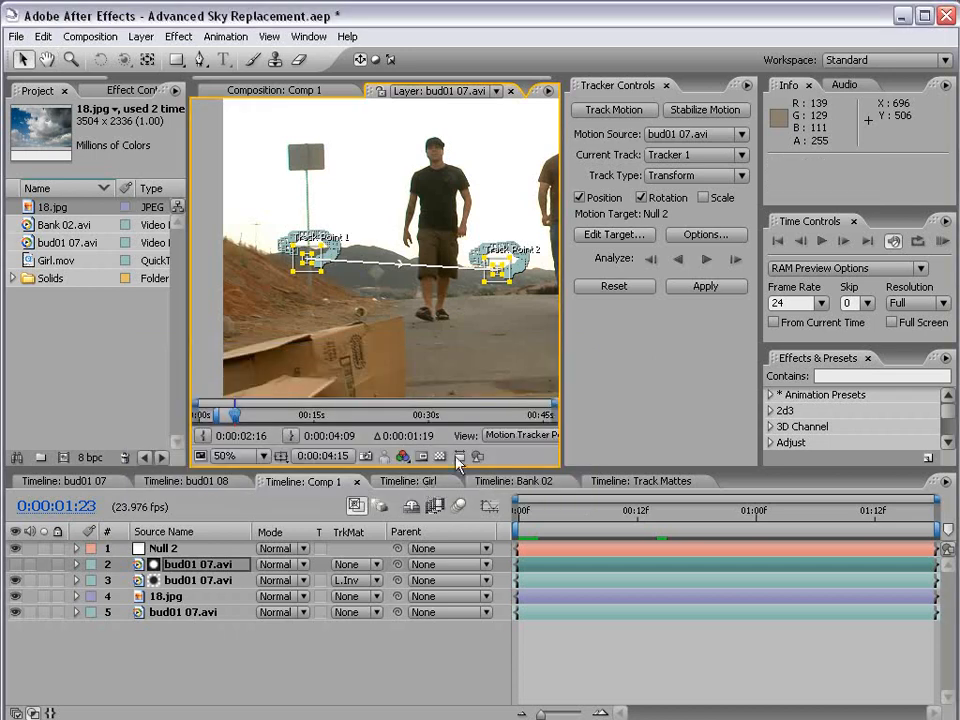
click(705, 288)
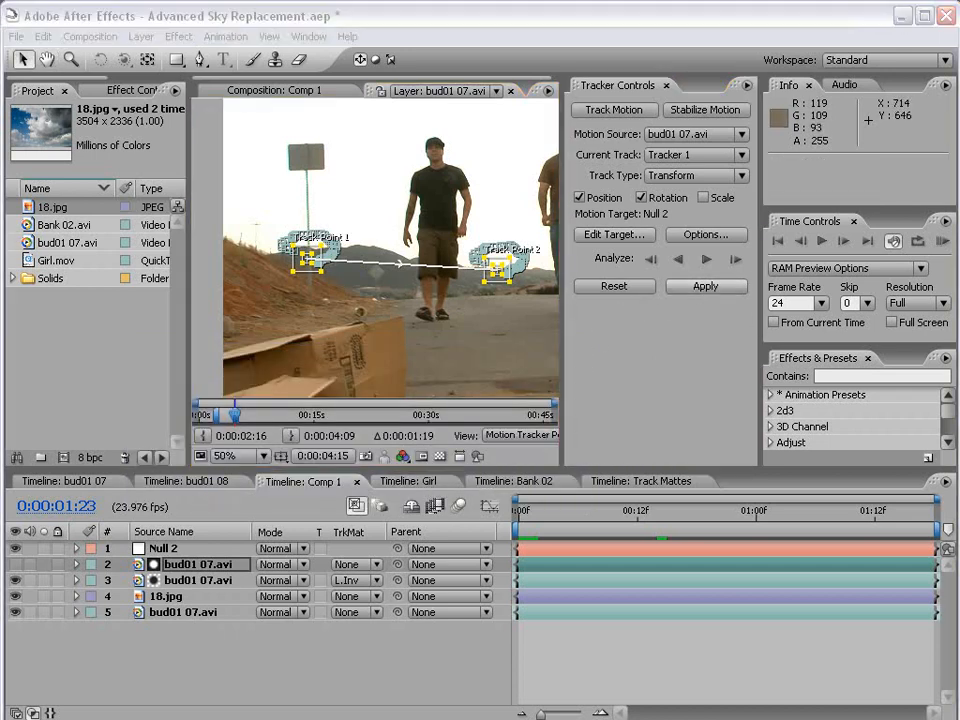
click(349, 414)
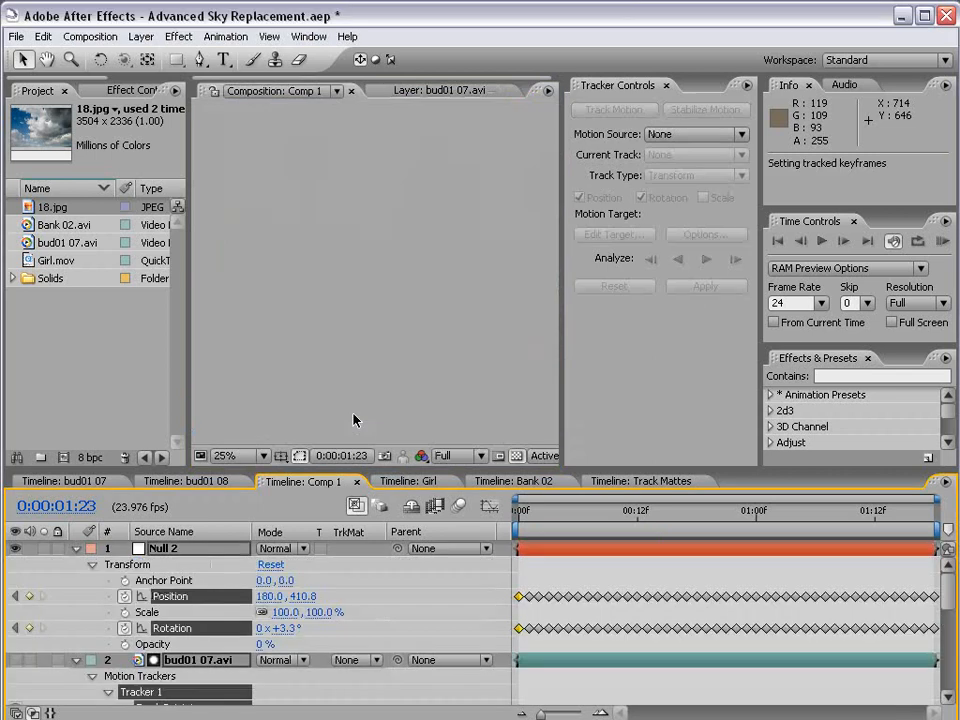
Select Null 2 and preview its tracked motion over the composite from the first frame
click(524, 573)
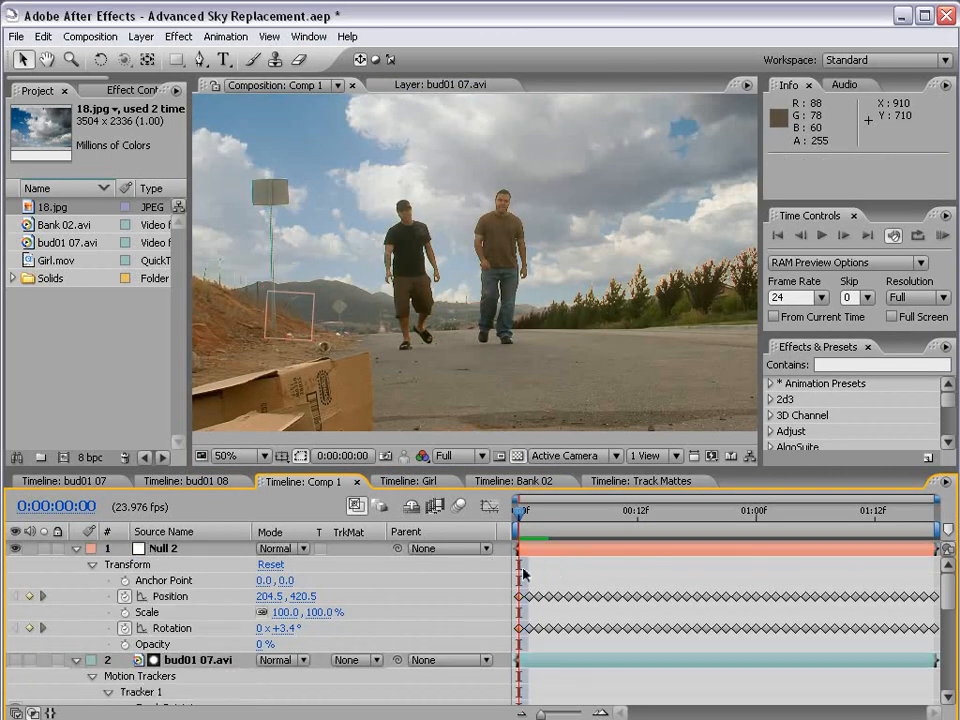
click(162, 548)
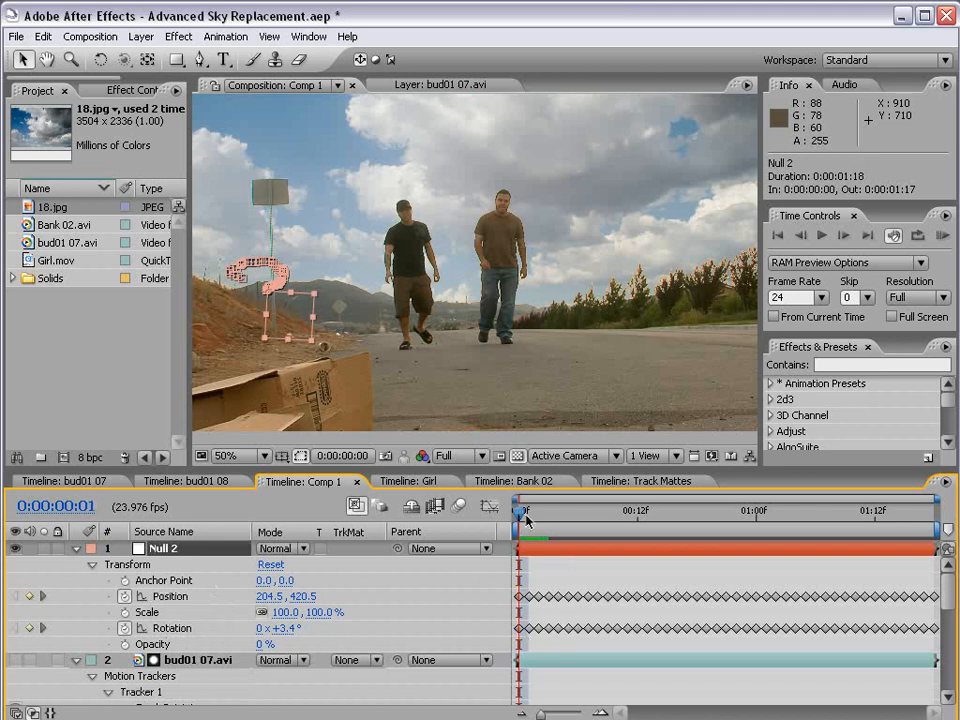
drag(526, 519, 480, 563)
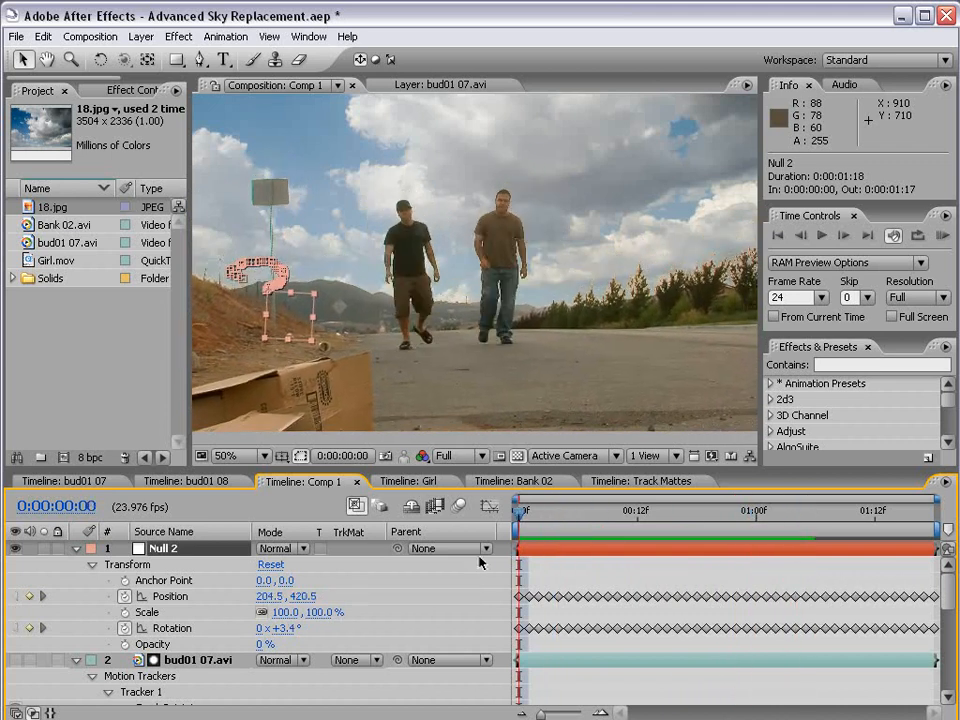
Collapse the properties of Null 2 and the bud01 07.avi matte layer, make the timeline taller, and clear the layer selection
click(76, 660)
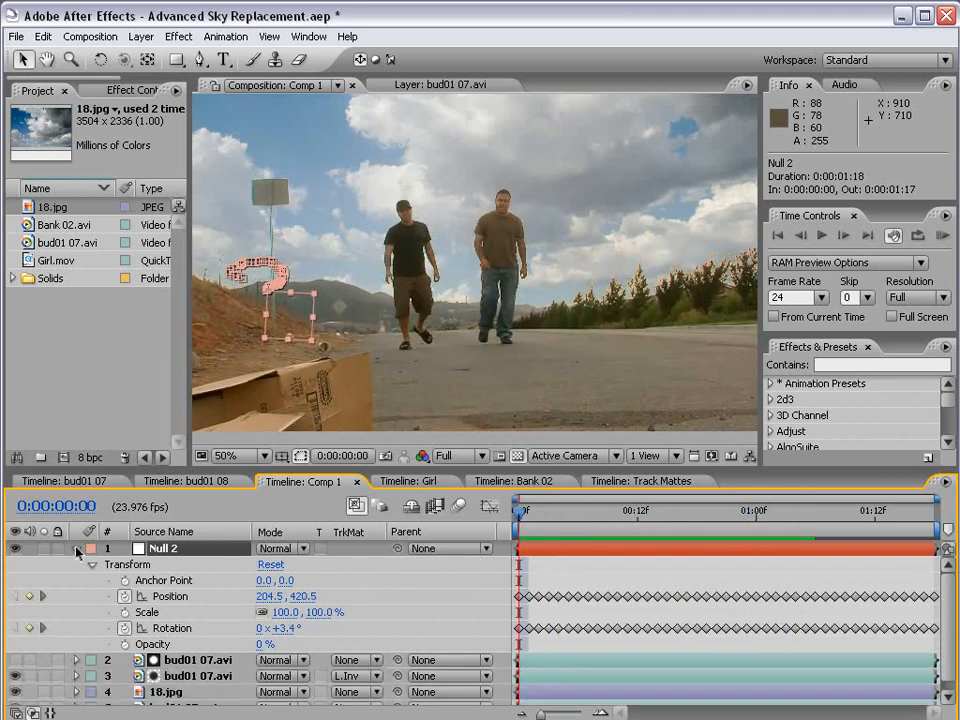
click(76, 549)
drag(195, 470, 191, 440)
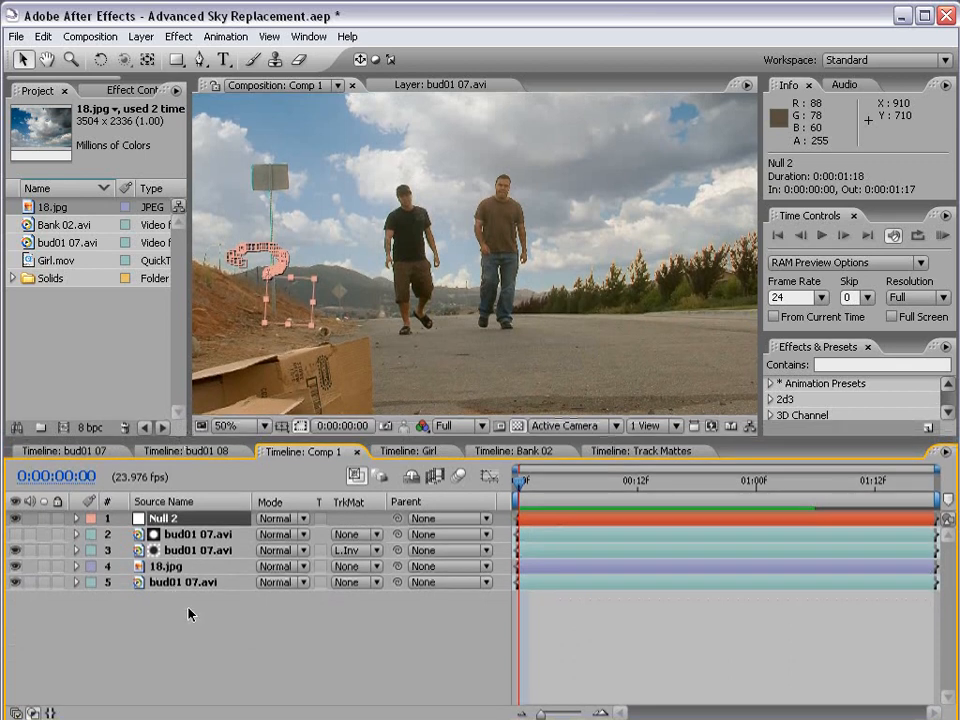
click(188, 609)
Scale the 18.jpg sky layer up slightly beyond the frame edges and move it to position 676, 12
scroll(480, 303, down, 1)
click(168, 569)
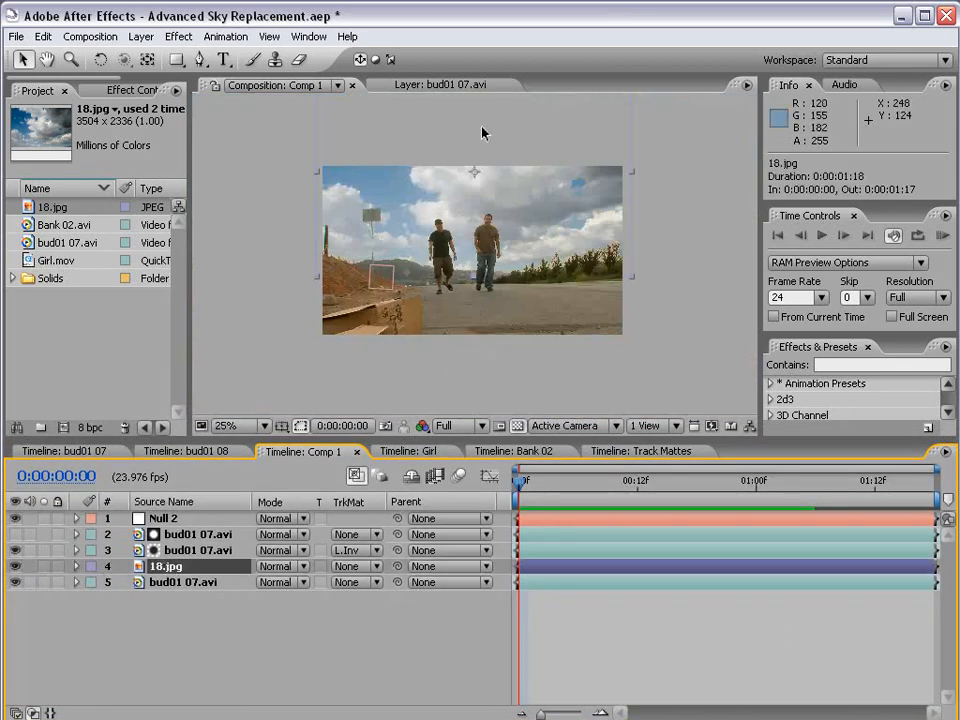
drag(512, 131, 545, 185)
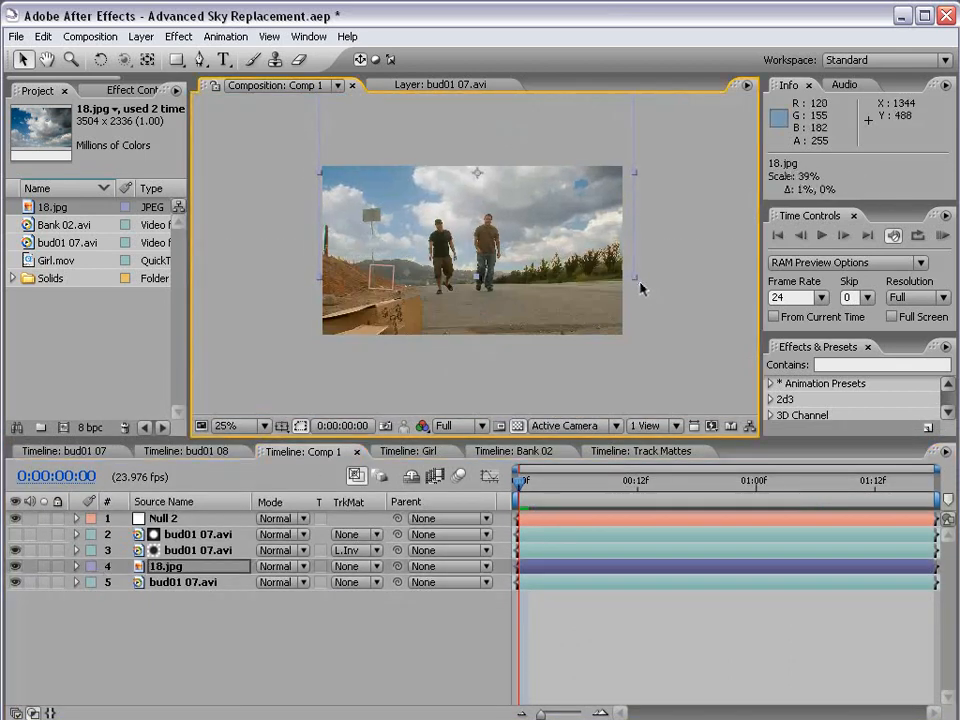
drag(573, 246, 578, 243)
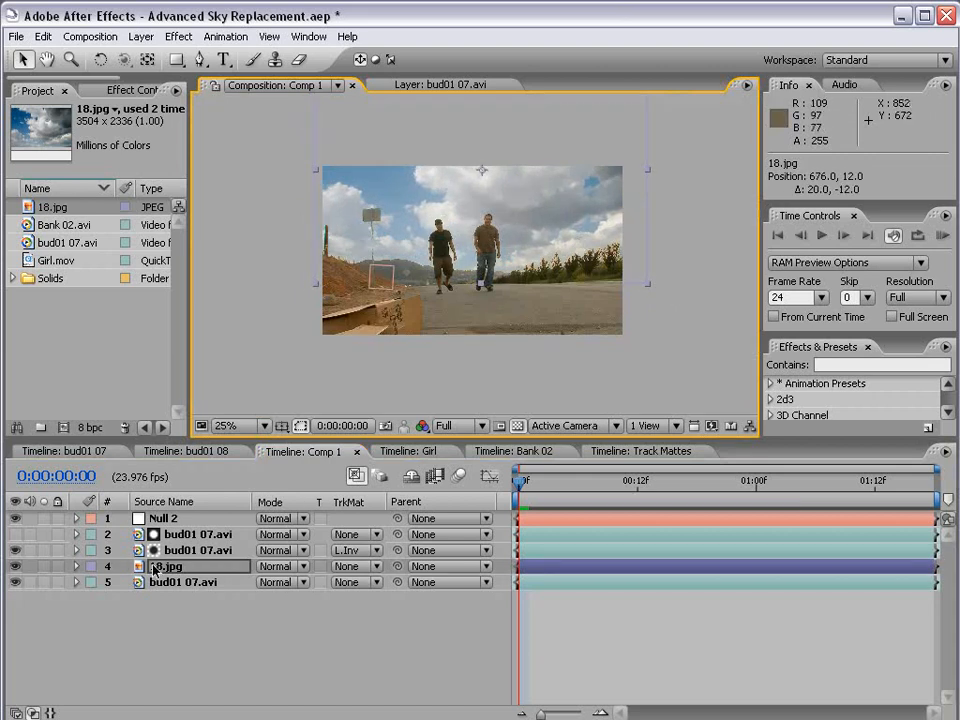
Parent the 18.jpg sky layer to Null 2 and maximize the Comp 1 view with the null selected
click(198, 567)
drag(397, 567, 170, 519)
click(178, 519)
scroll(527, 248, up, 2)
key(grave)
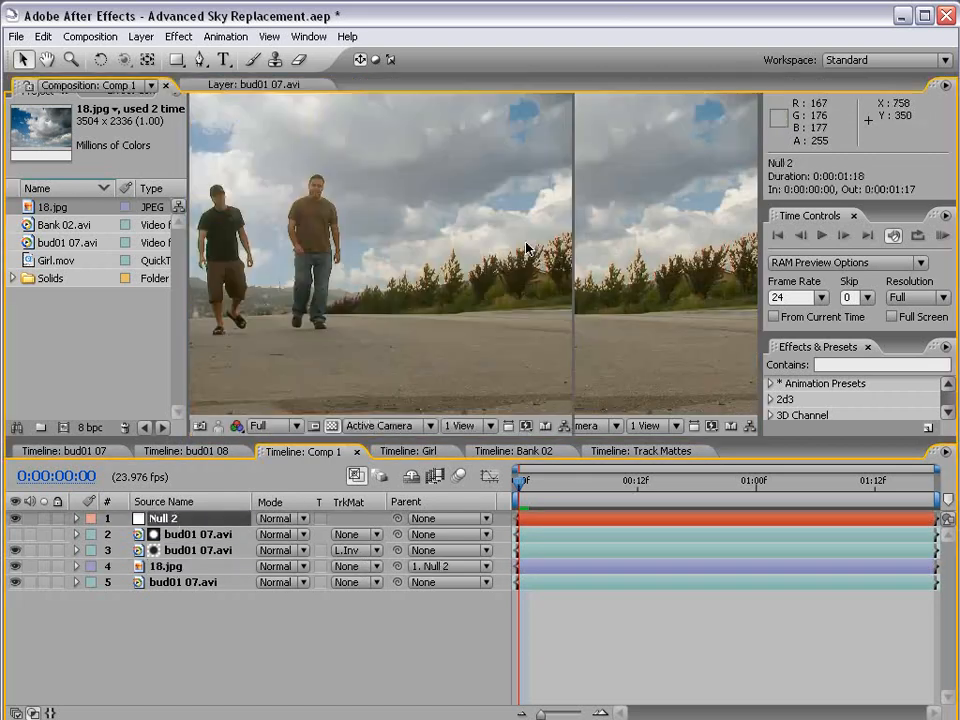
Restore the standard panel layout and preview the composite with the tracked sky and no layer selected
scroll(528, 252, up, 1)
scroll(529, 256, down, 1)
key(grave)
drag(511, 484, 532, 484)
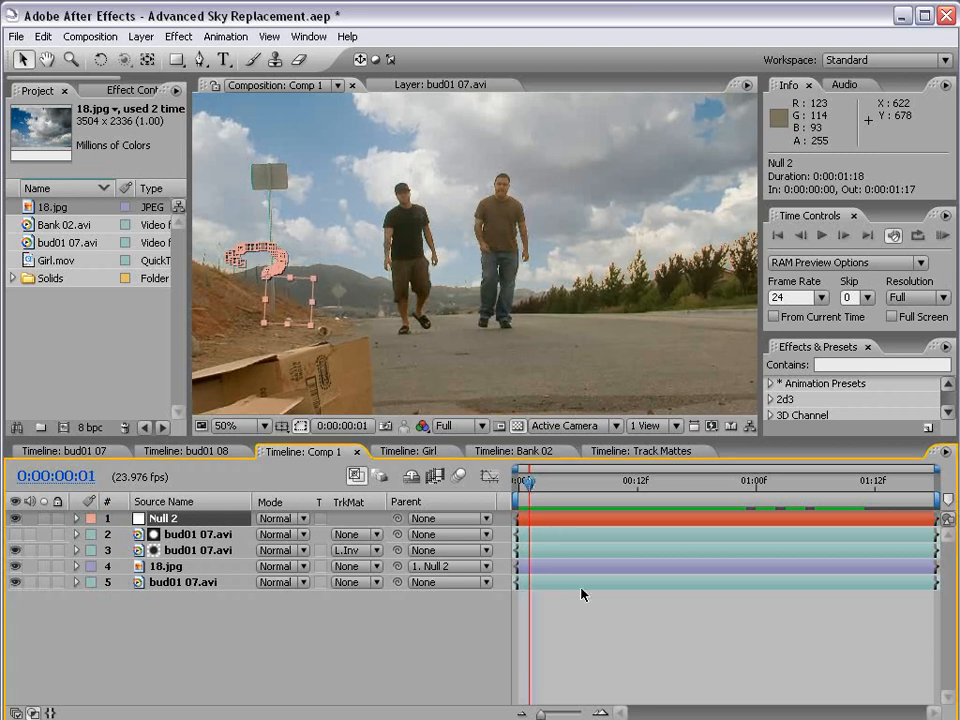
click(581, 600)
key(KP_0)
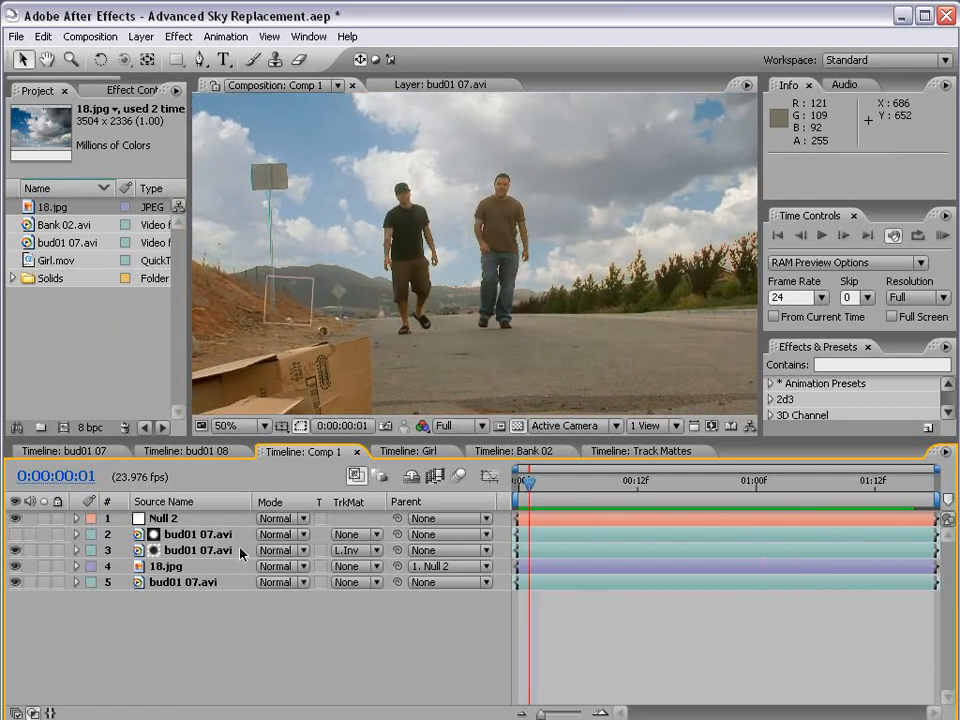
Move the 18.jpg sky layer to position 394.5, -433.0 at frame 0:00:00:18
drag(552, 488, 697, 486)
scroll(418, 245, down, 1)
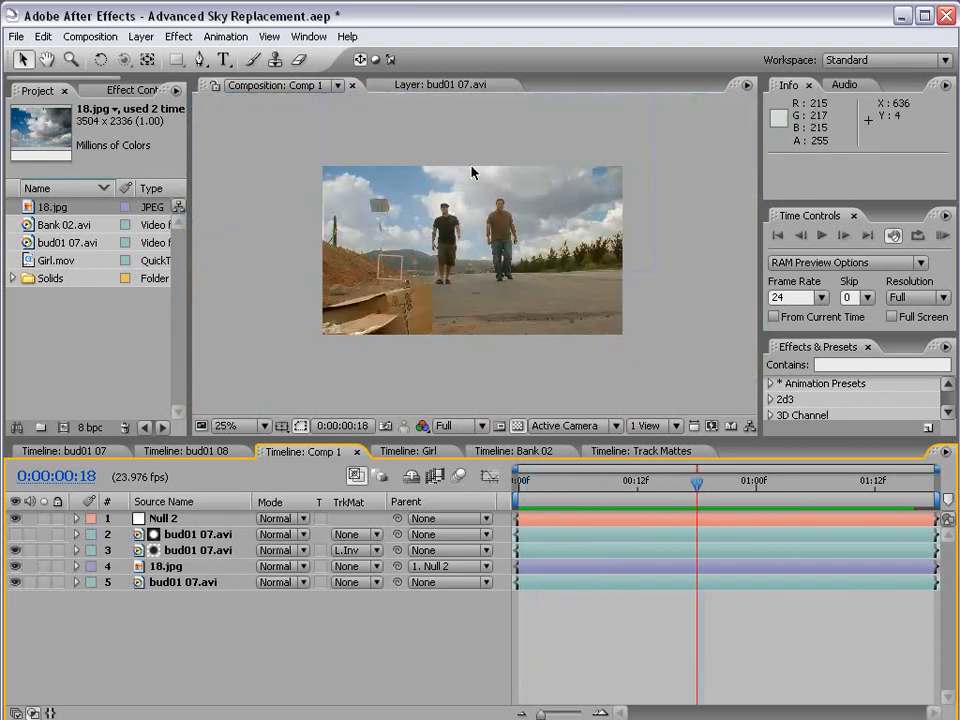
drag(484, 150, 477, 150)
drag(651, 274, 633, 259)
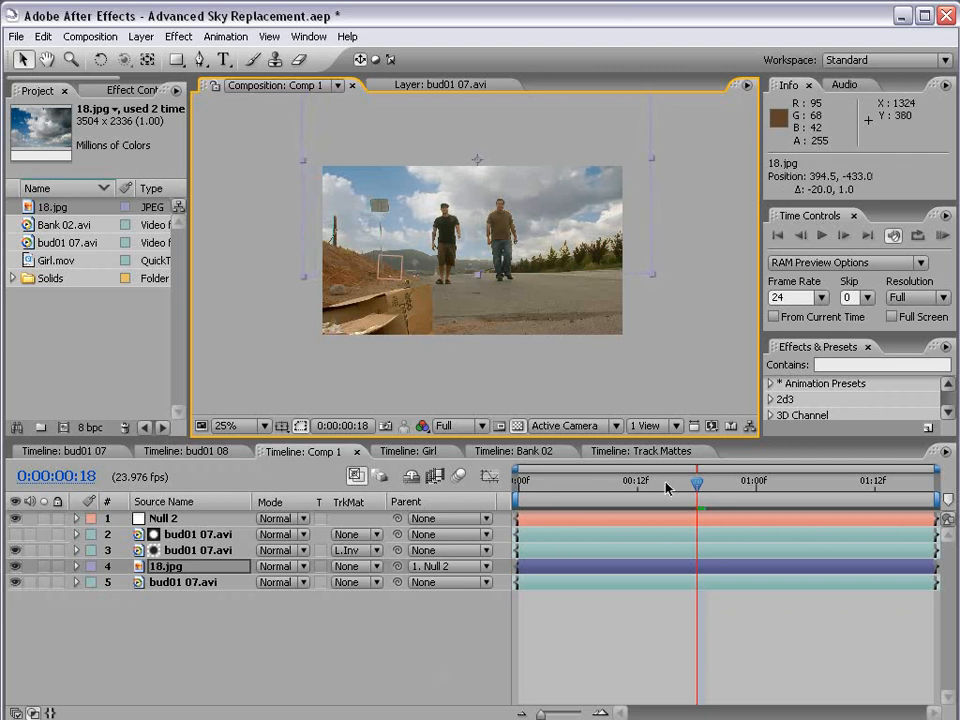
Inspect the tracked Position and Rotation keyframes of Null 2 at frame 0:00:00:13, then collapse its properties
drag(667, 488, 648, 488)
click(77, 519)
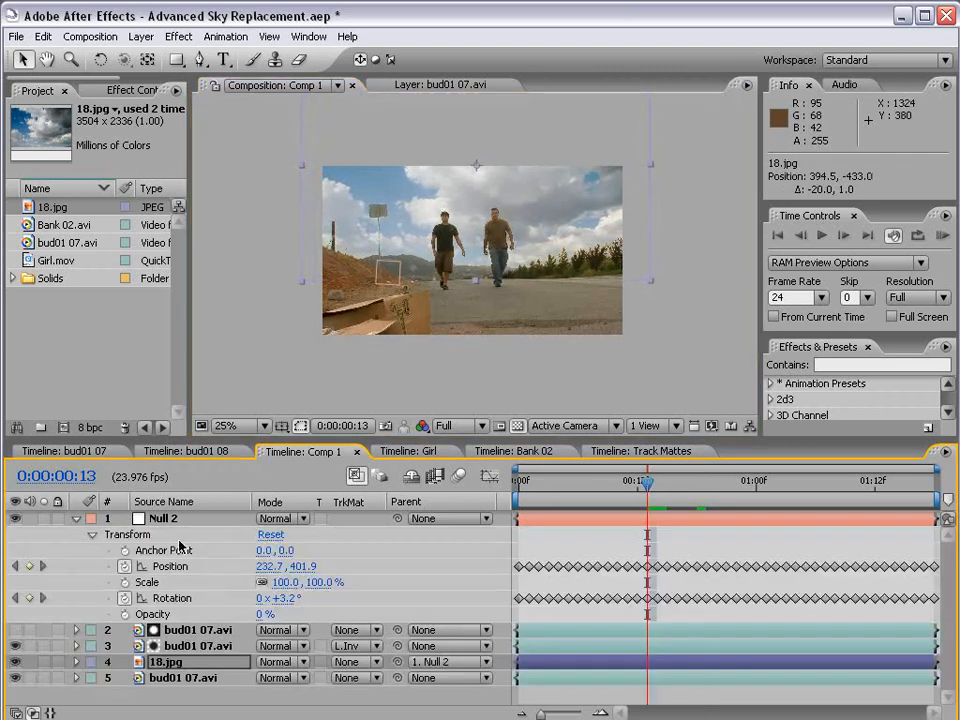
click(77, 519)
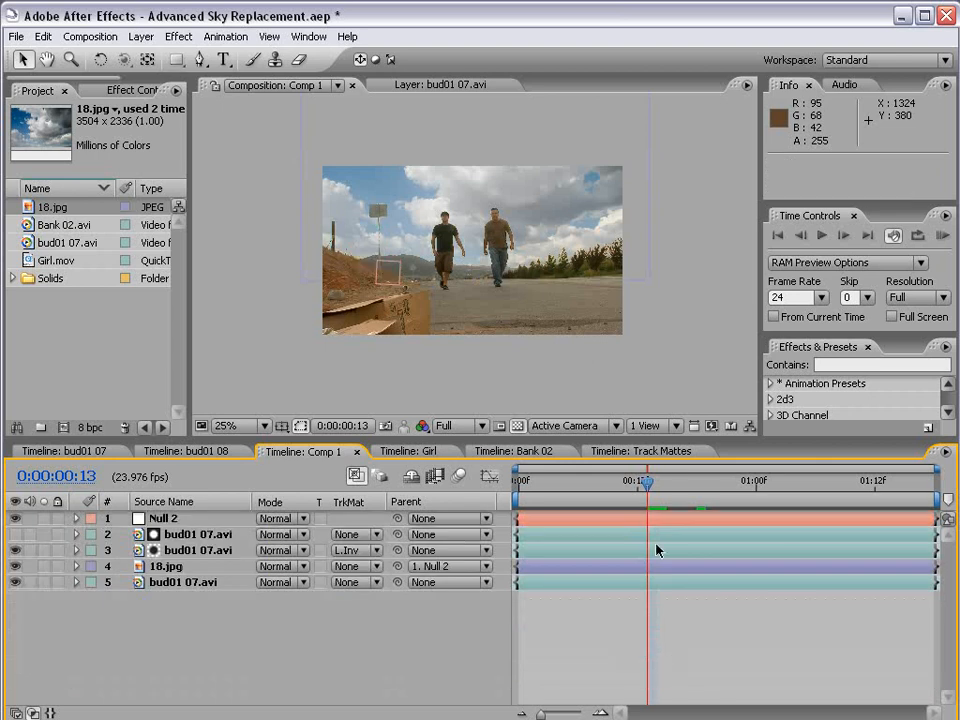
Preview the composite around frame 0:00:00:13 in a maximized Comp 1 view, then restore the panel layout
click(641, 485)
drag(643, 489, 697, 518)
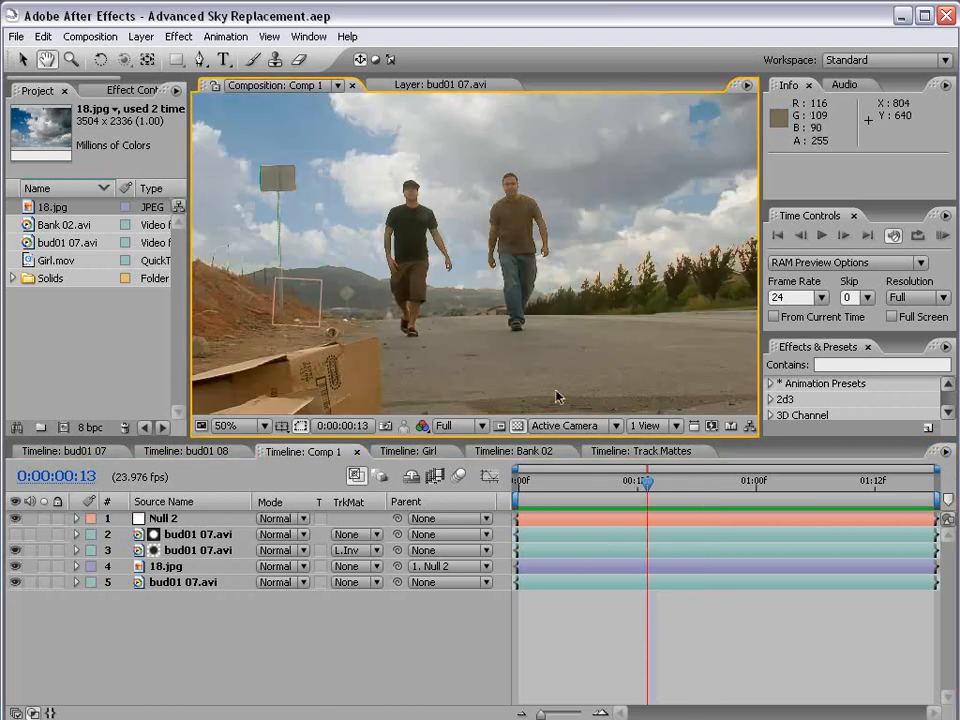
key(grave)
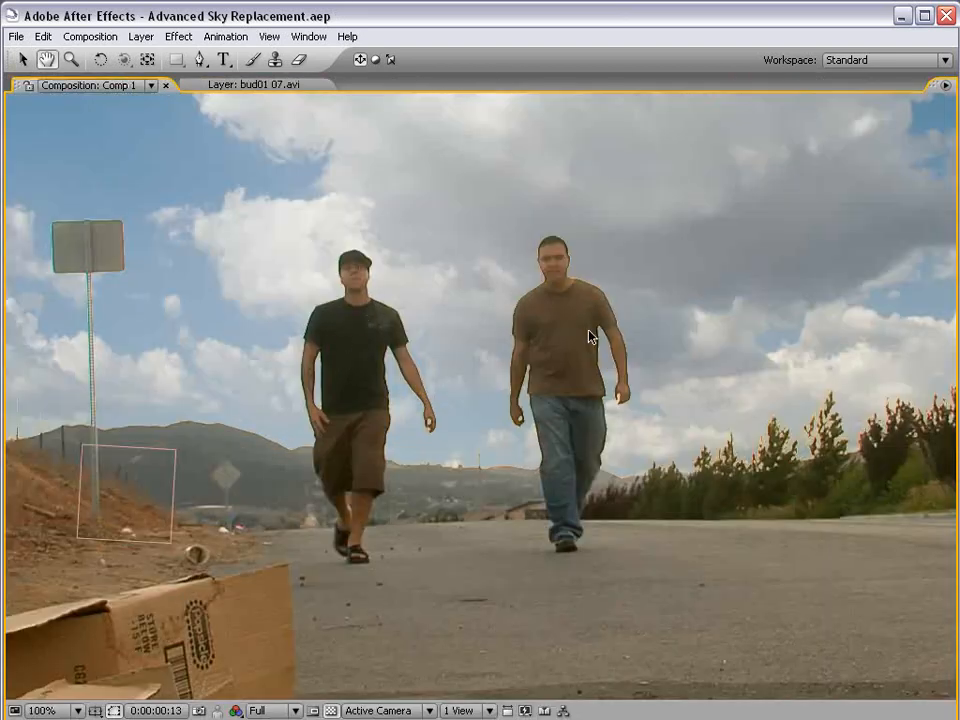
key(grave)
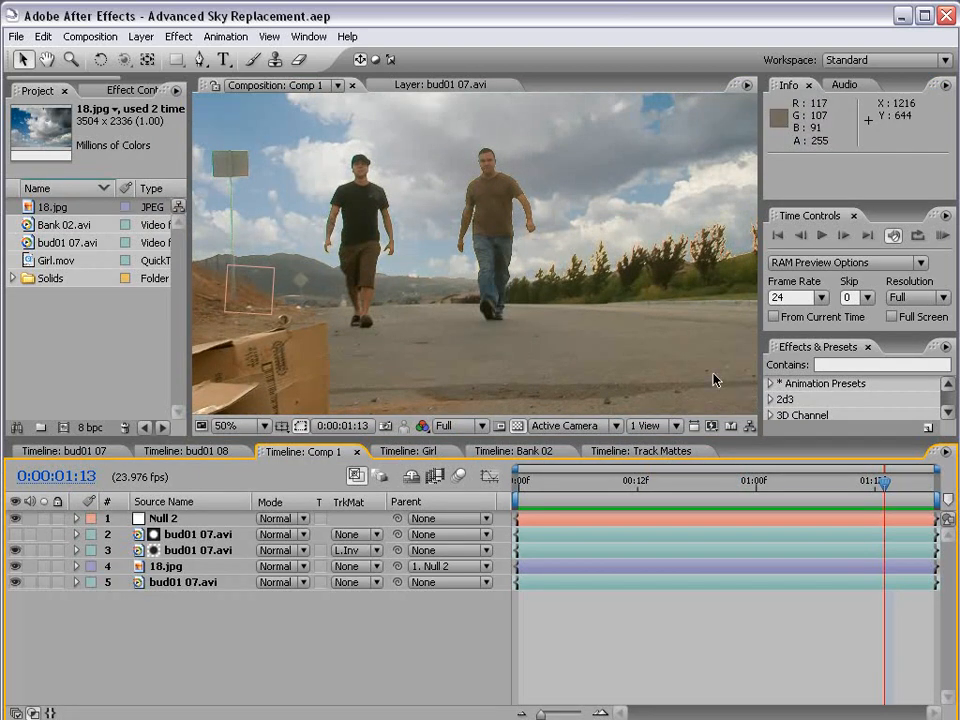
Examine the matte edges around the trees and the two walking men at frame 0:00:01:14
drag(832, 488, 893, 486)
scroll(557, 310, down, 1)
scroll(600, 300, up, 1)
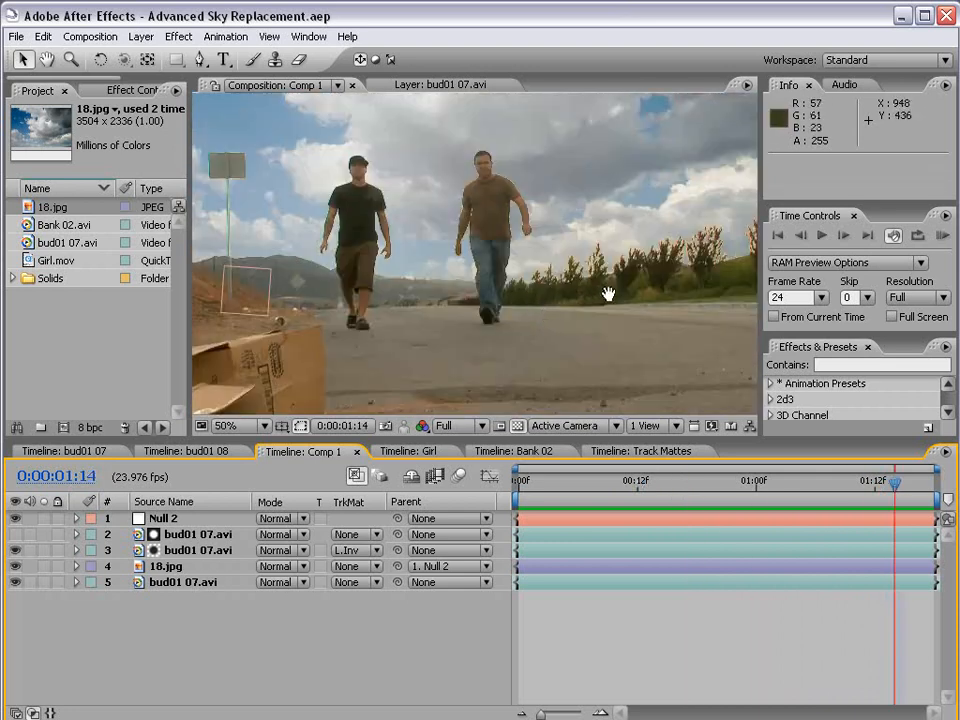
scroll(570, 295, up, 1)
drag(531, 296, 421, 294)
scroll(700, 240, down, 1)
drag(409, 231, 460, 227)
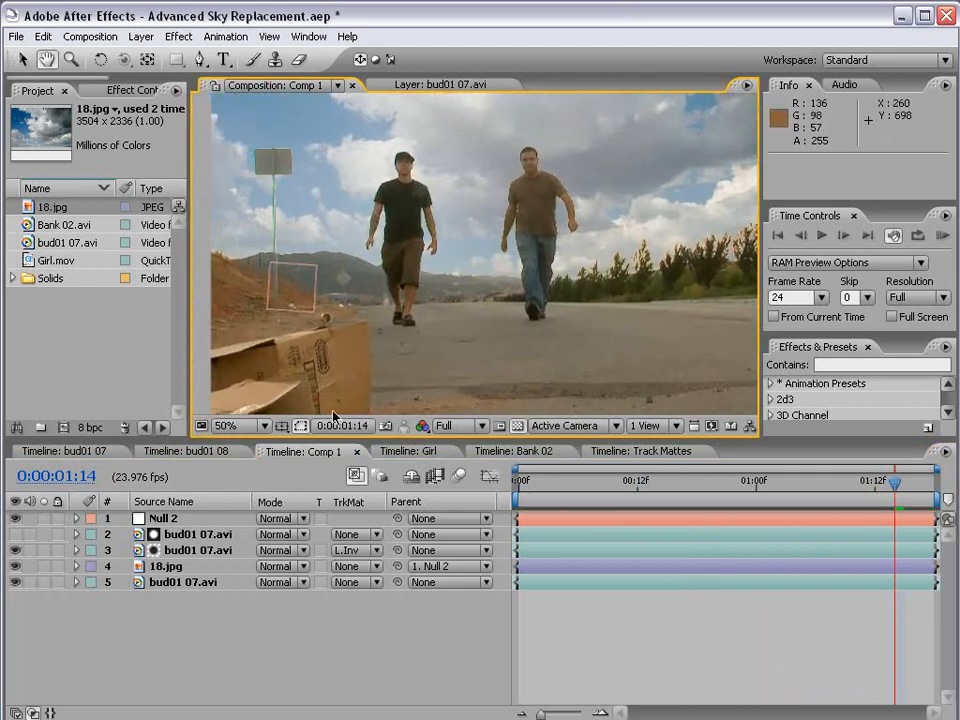
Pre-compose the two matte bud01 07.avi layers as Comp, moving all attributes into the new composition
click(181, 551)
click(181, 535)
click(181, 551)
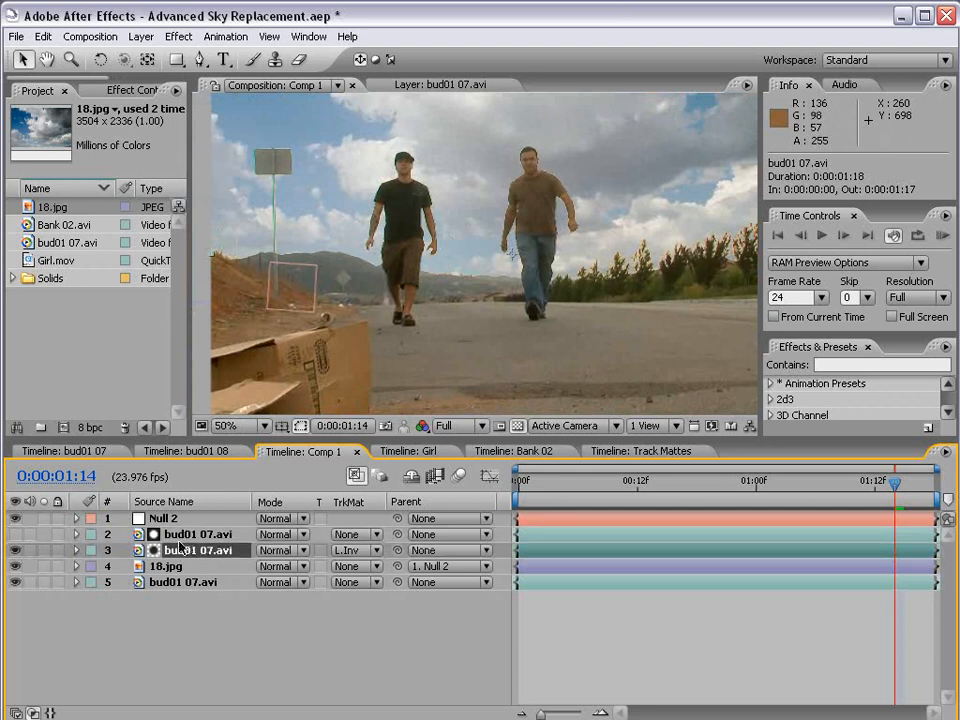
click(181, 535)
click(182, 551)
shift+click(186, 538)
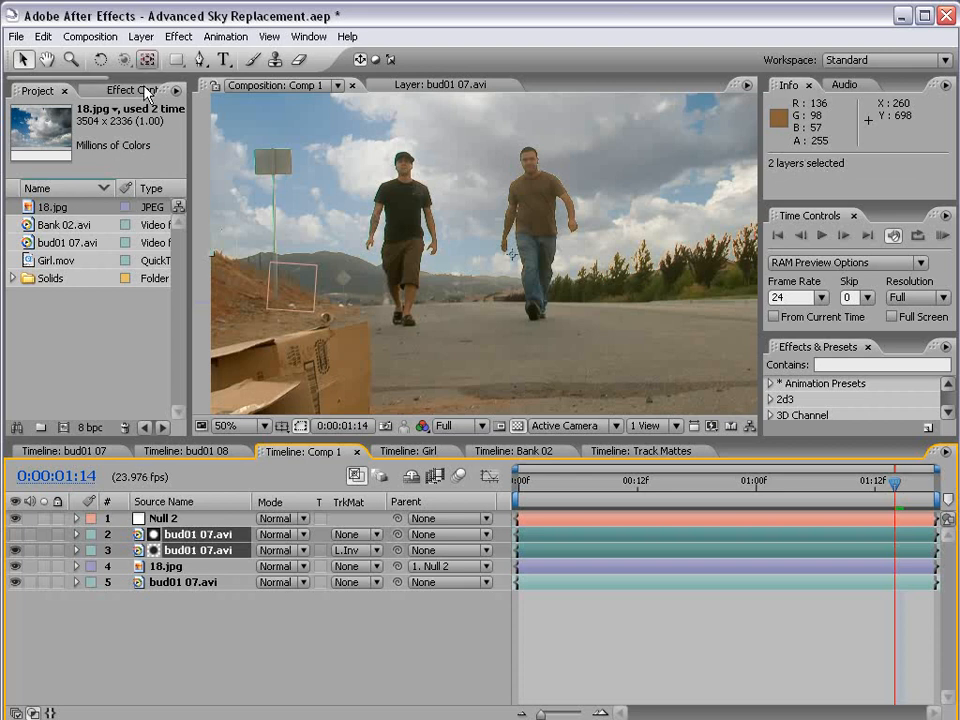
click(141, 36)
click(175, 519)
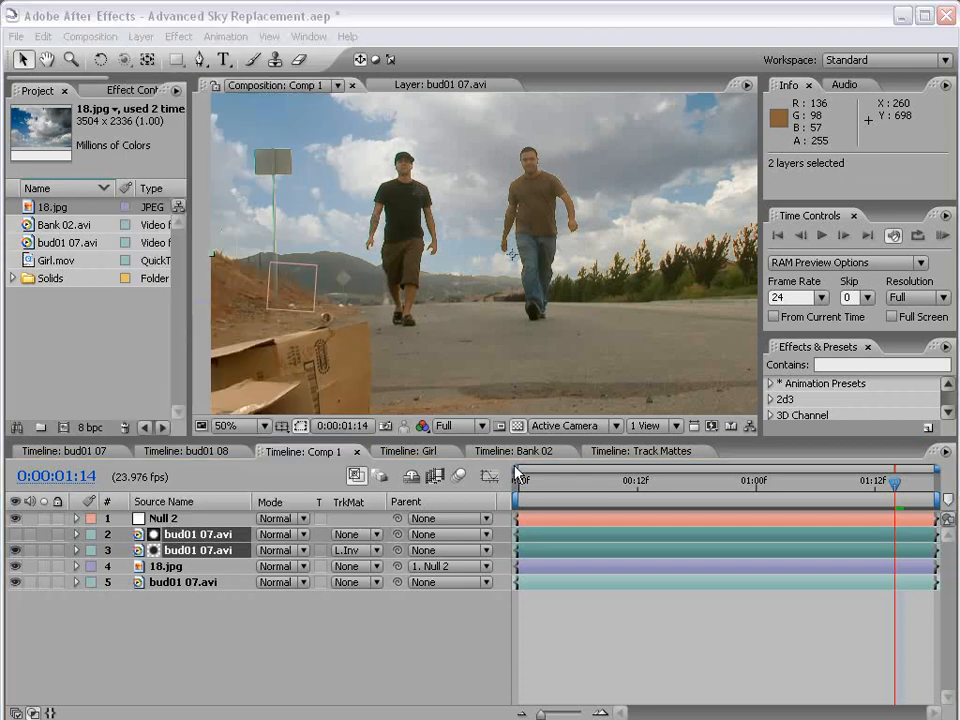
drag(415, 327, 288, 332)
text(Comp)
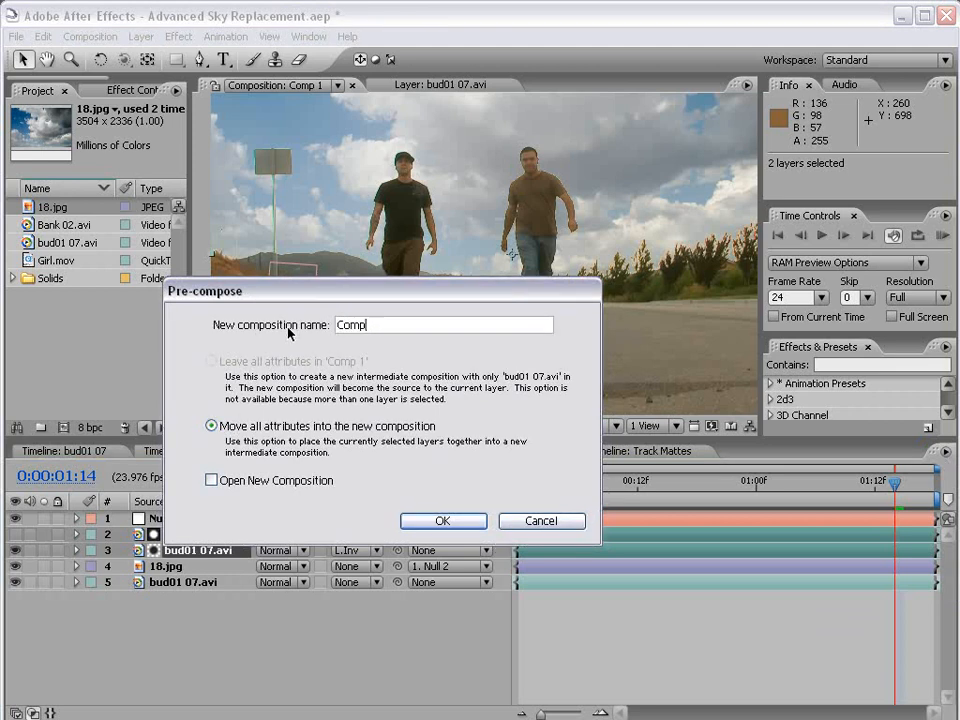
click(440, 521)
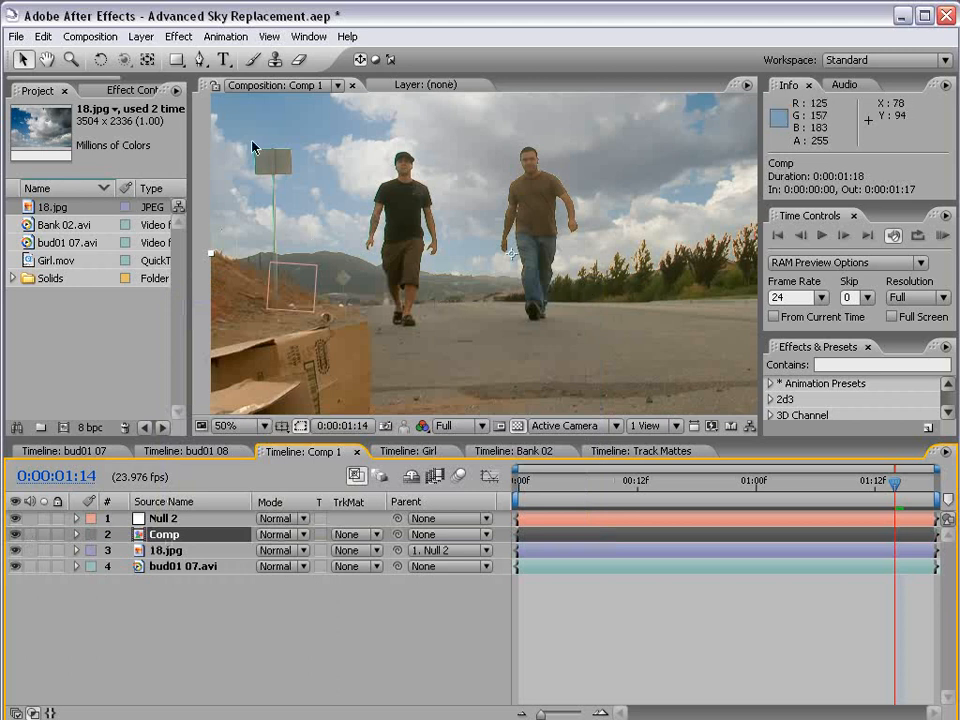
Apply the Matte Choker effect to the Comp layer and examine the tree line up close with the full effect settings readable
click(179, 37)
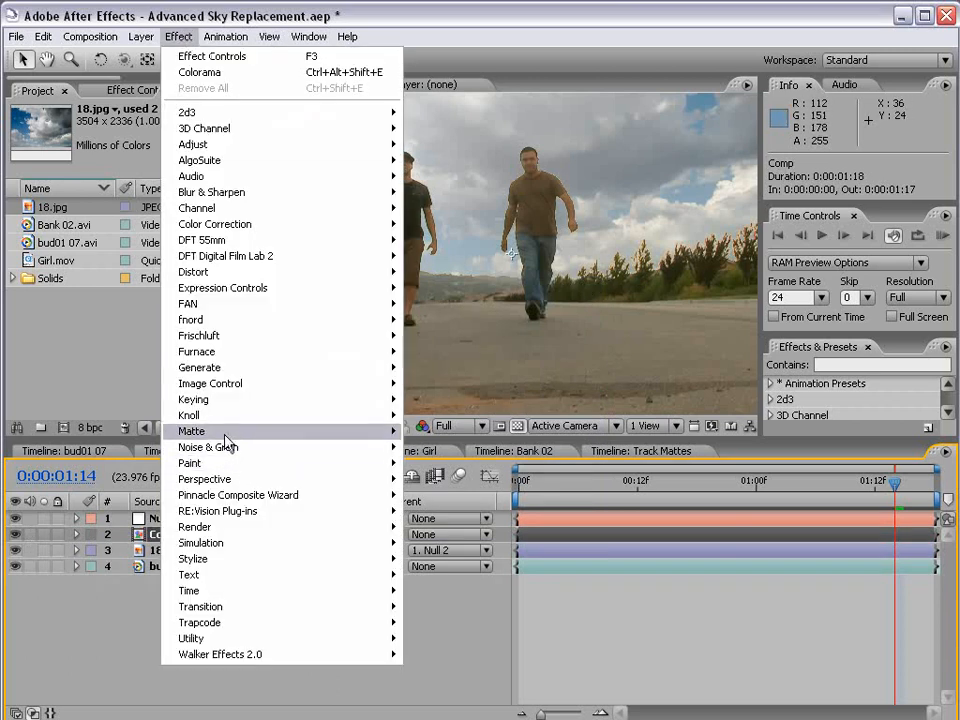
mouse_move(225, 433)
click(455, 432)
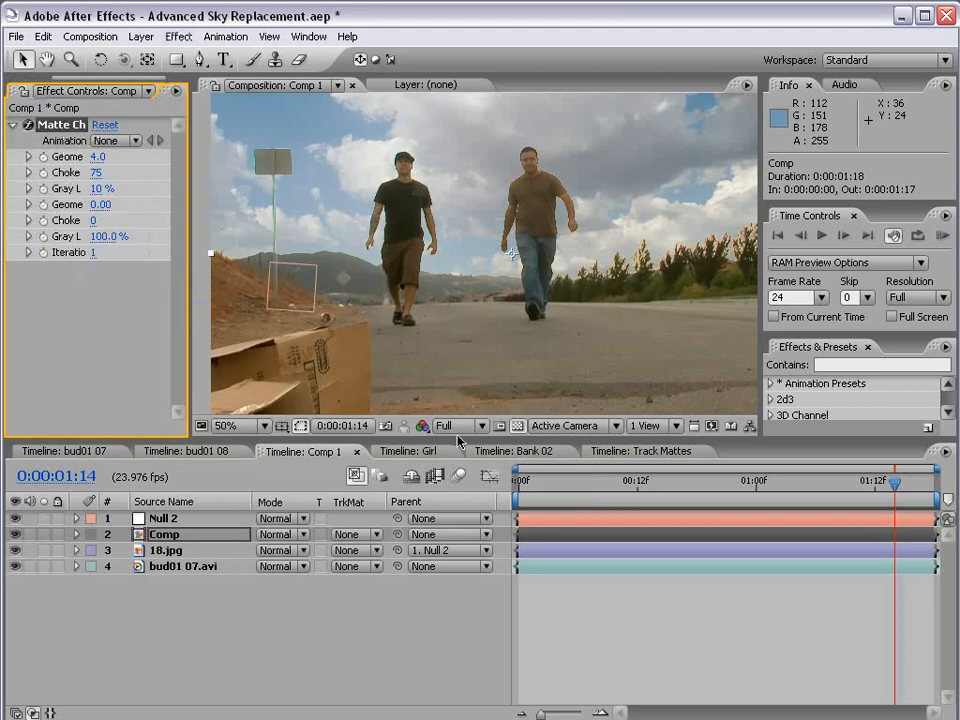
key(space)
drag(657, 309, 496, 300)
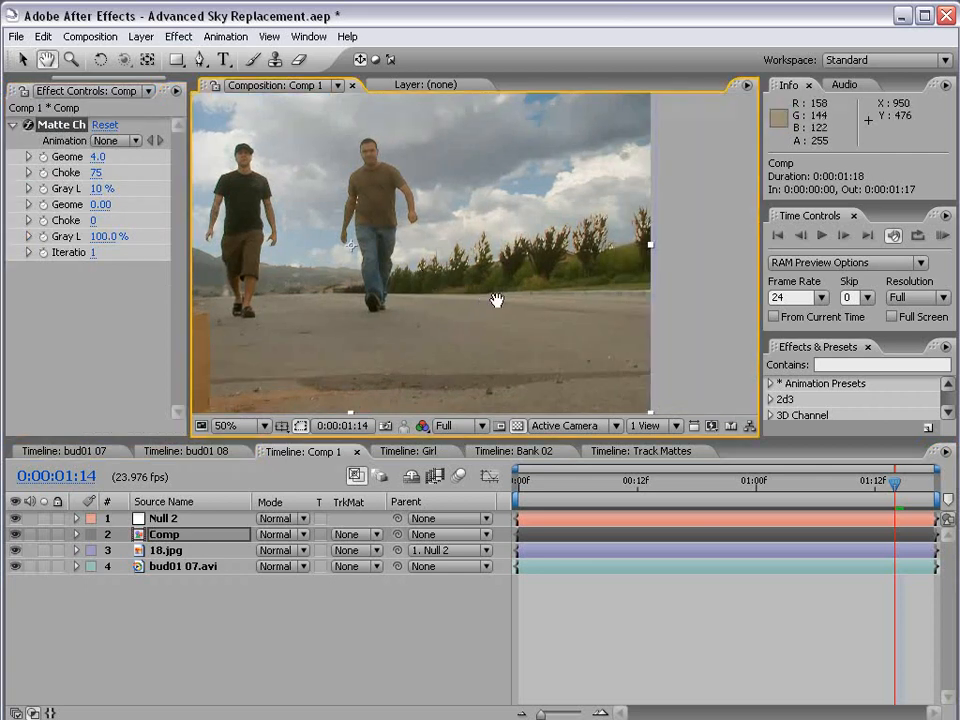
scroll(496, 300, up, 1)
drag(600, 291, 551, 304)
scroll(551, 304, up, 1)
scroll(476, 313, down, 2)
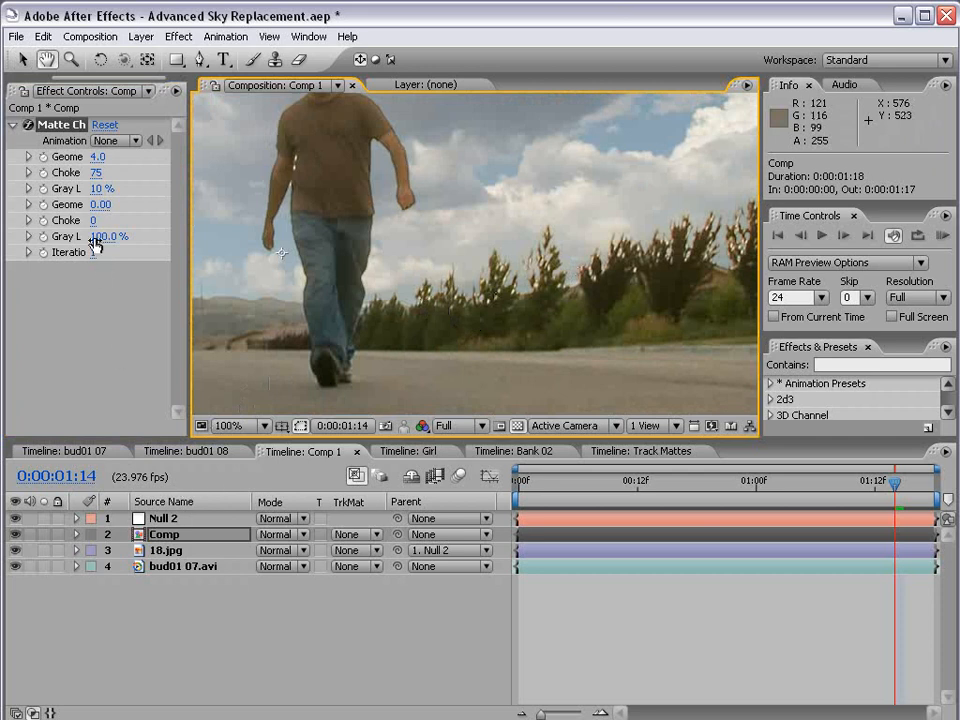
drag(188, 230, 285, 230)
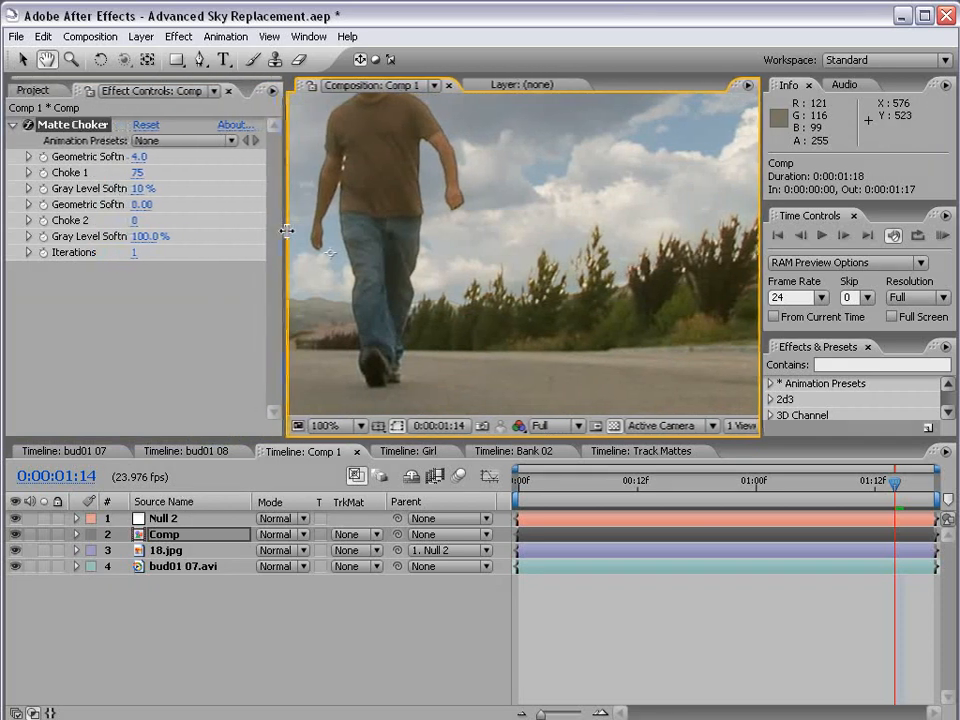
scroll(458, 302, up, 2)
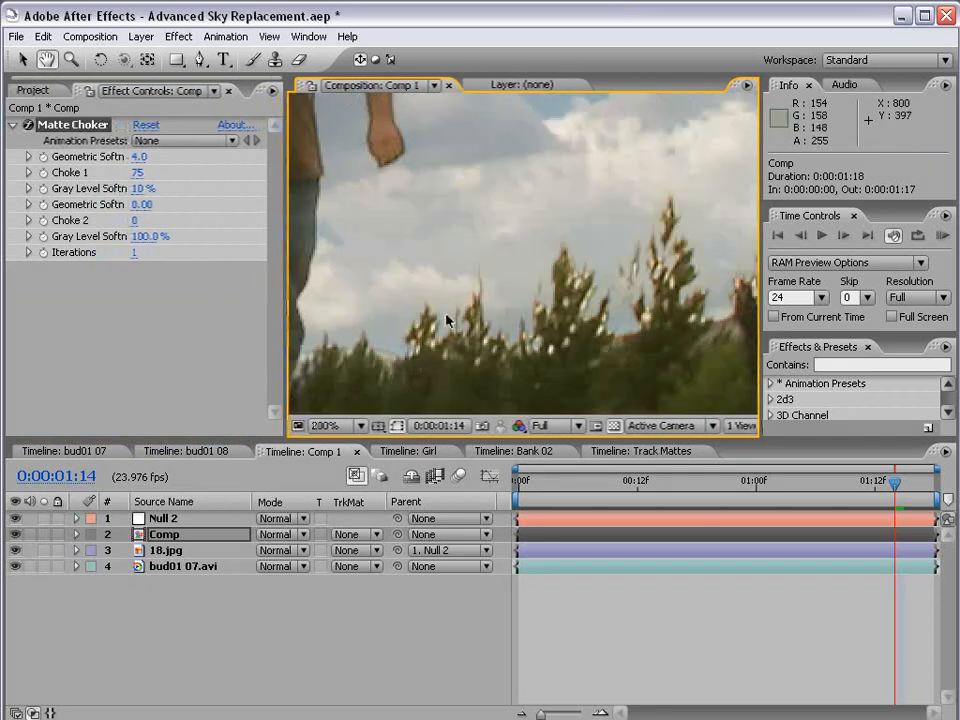
drag(448, 317, 561, 298)
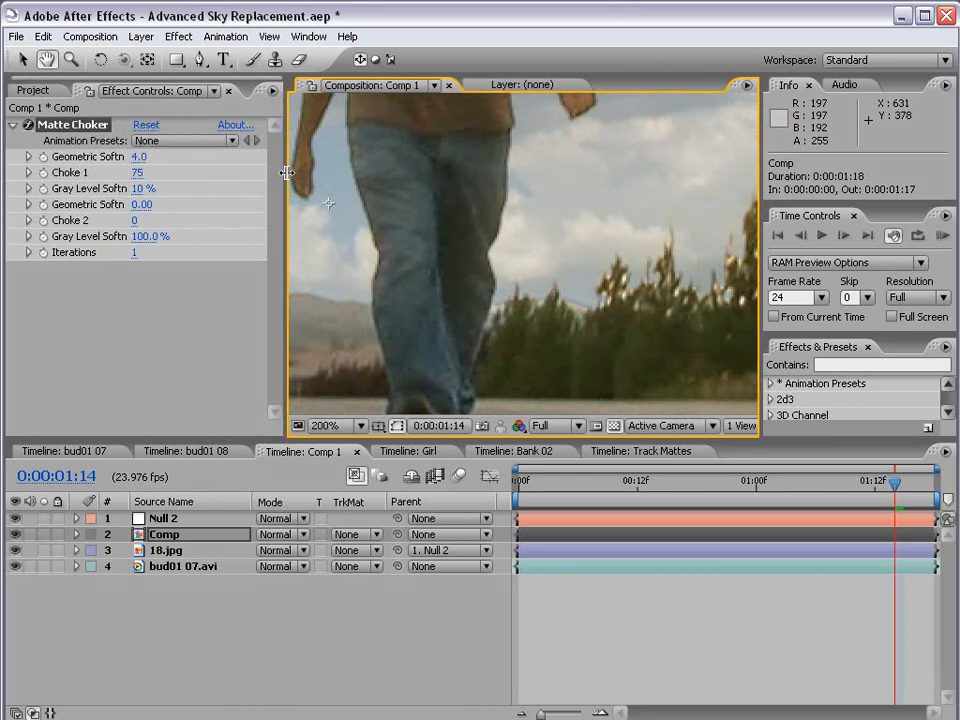
Try a first Geometric Softness of 0 in the Matte Choker on the Comp layer
drag(287, 173, 328, 173)
click(158, 151)
text(0)
key(Return)
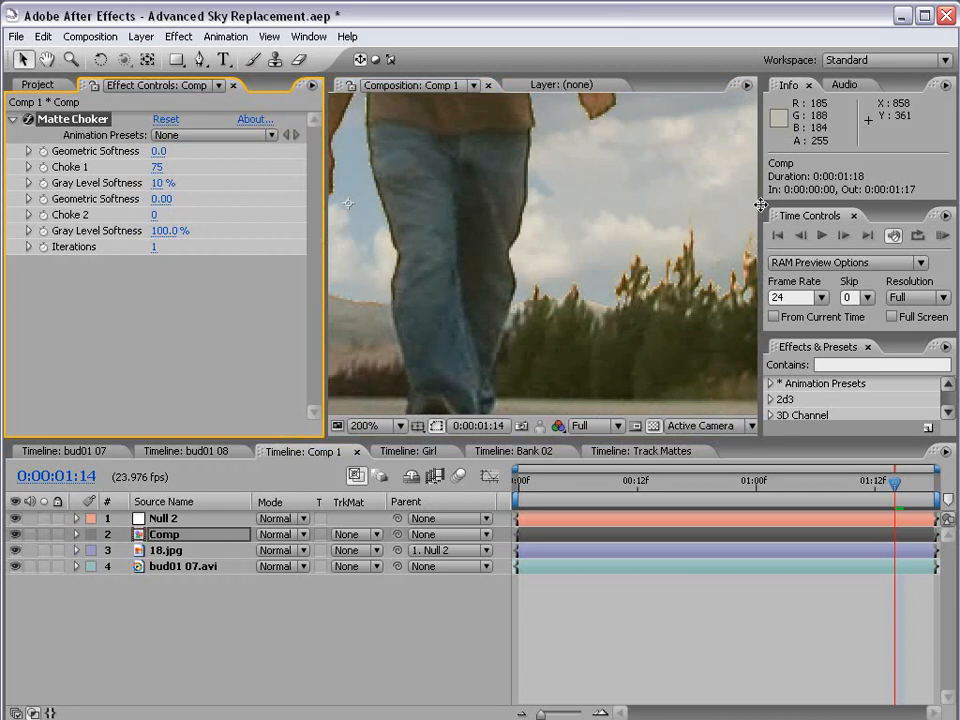
Set the Matte Choker's first Geometric Softness to 1.8 and Choke 1 to 111
key(h)
drag(688, 261, 463, 304)
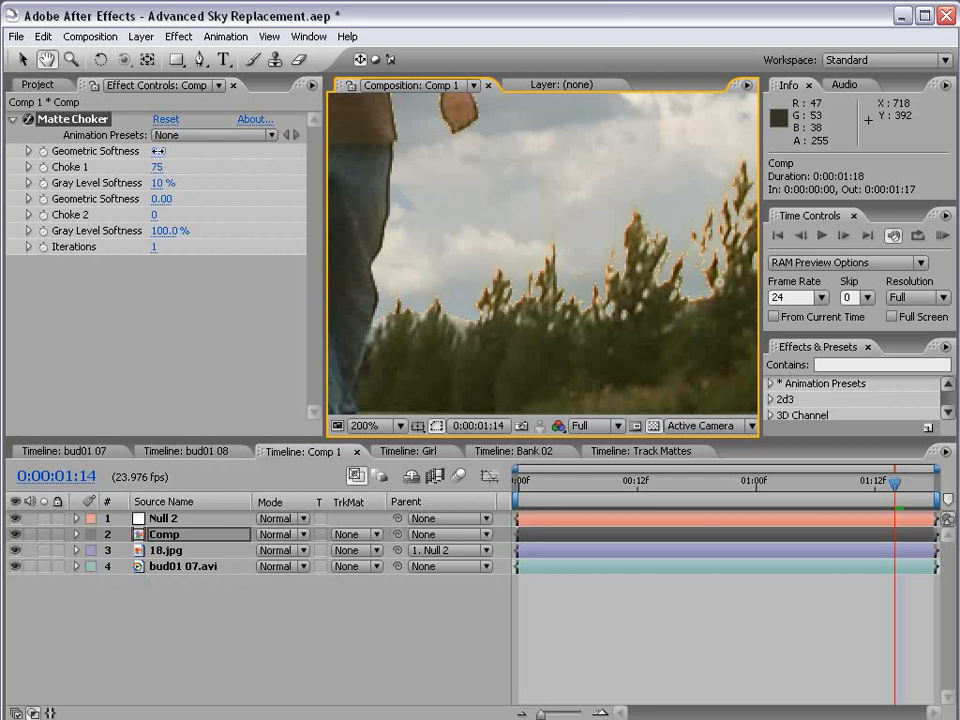
drag(159, 150, 162, 151)
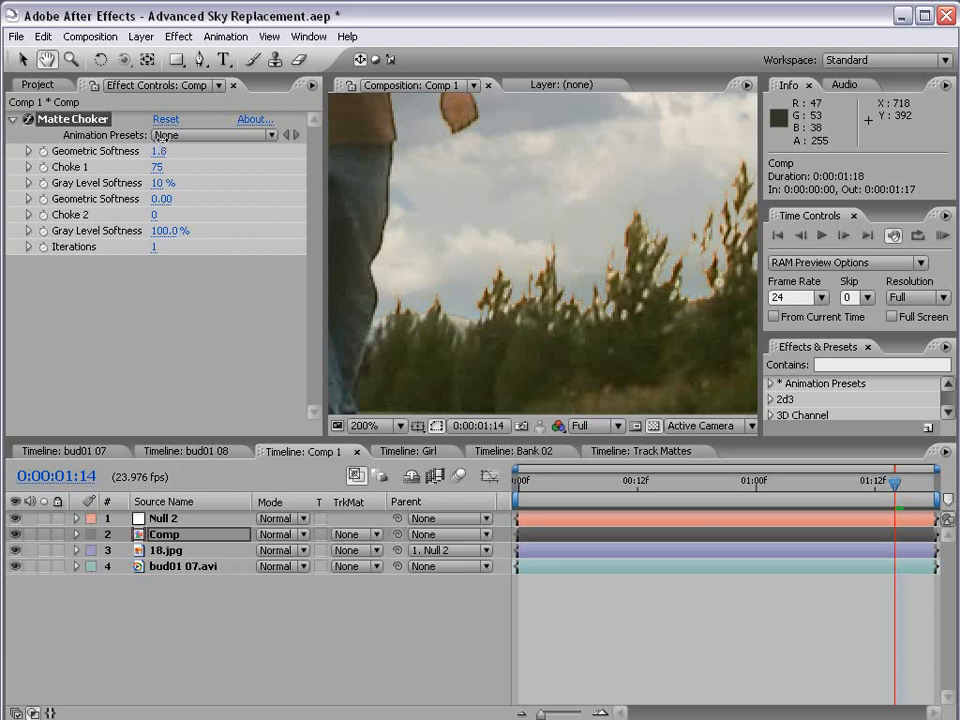
click(162, 169)
drag(159, 172, 223, 164)
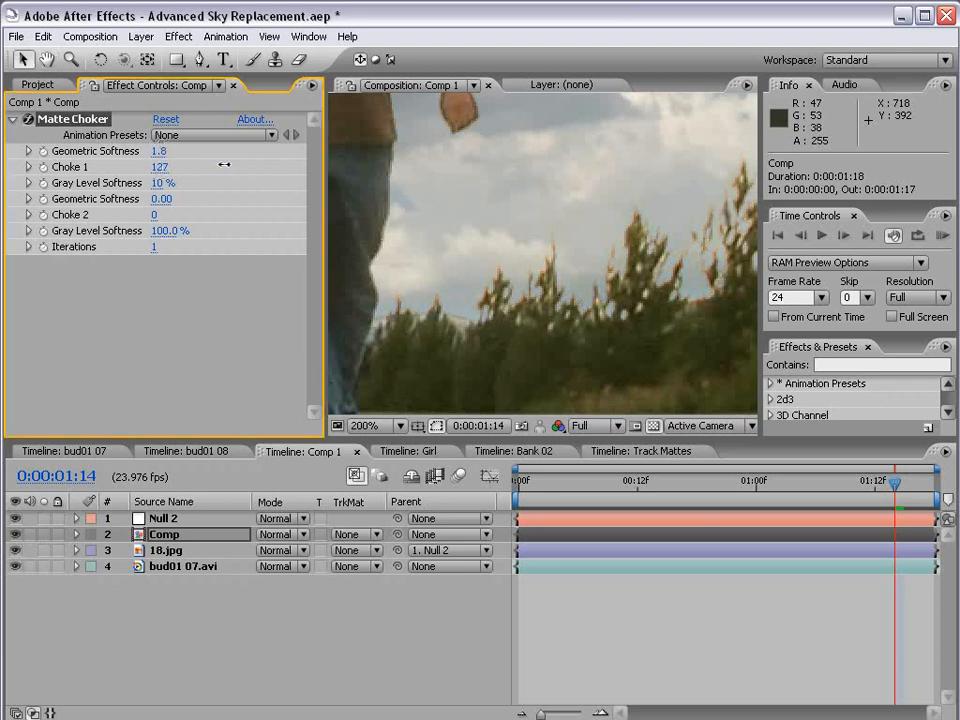
mouse_move(287, 164)
mouse_down()
mouse_move(182, 167)
mouse_move(294, 166)
mouse_up()
key(space)
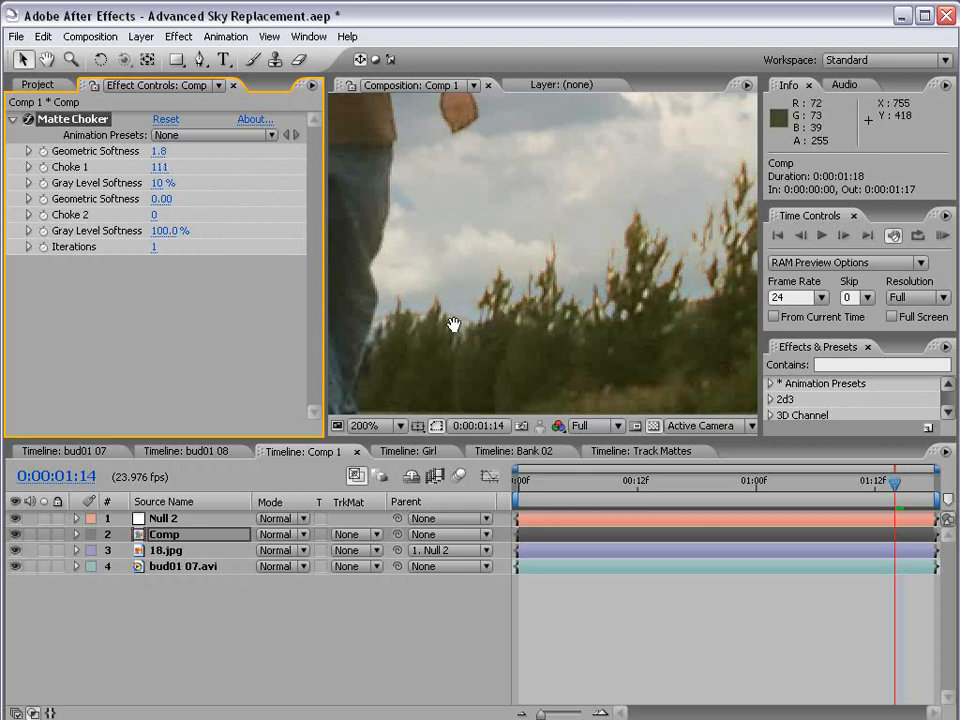
Examine the choked matte edges around the hills, the man in shorts and the man in the brown shirt
drag(452, 326, 750, 330)
drag(531, 332, 610, 334)
drag(358, 308, 634, 328)
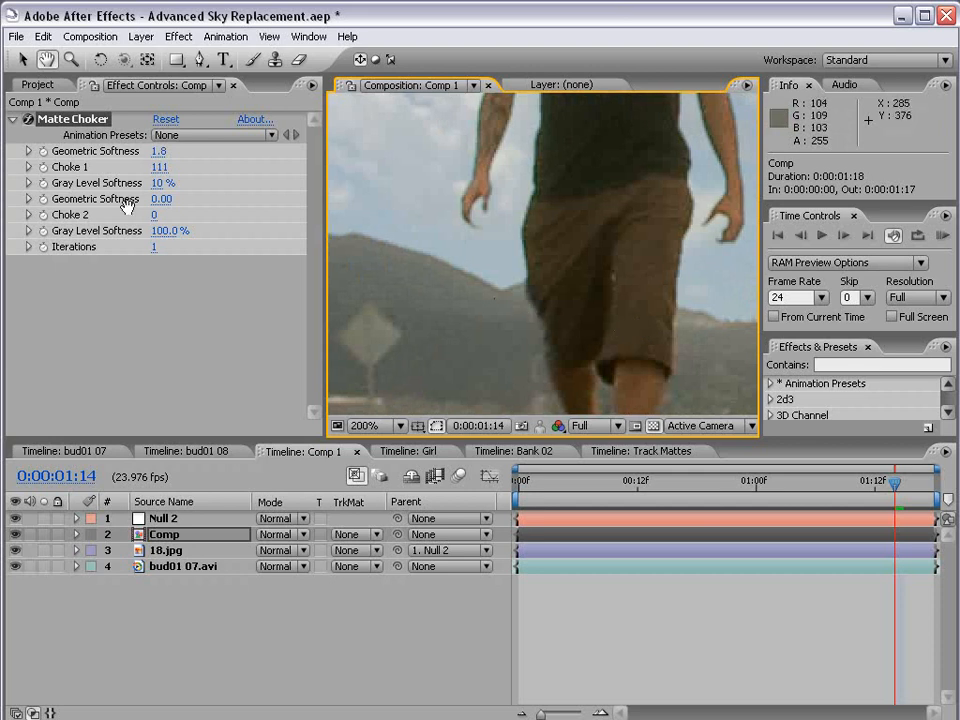
scroll(506, 252, down, 1)
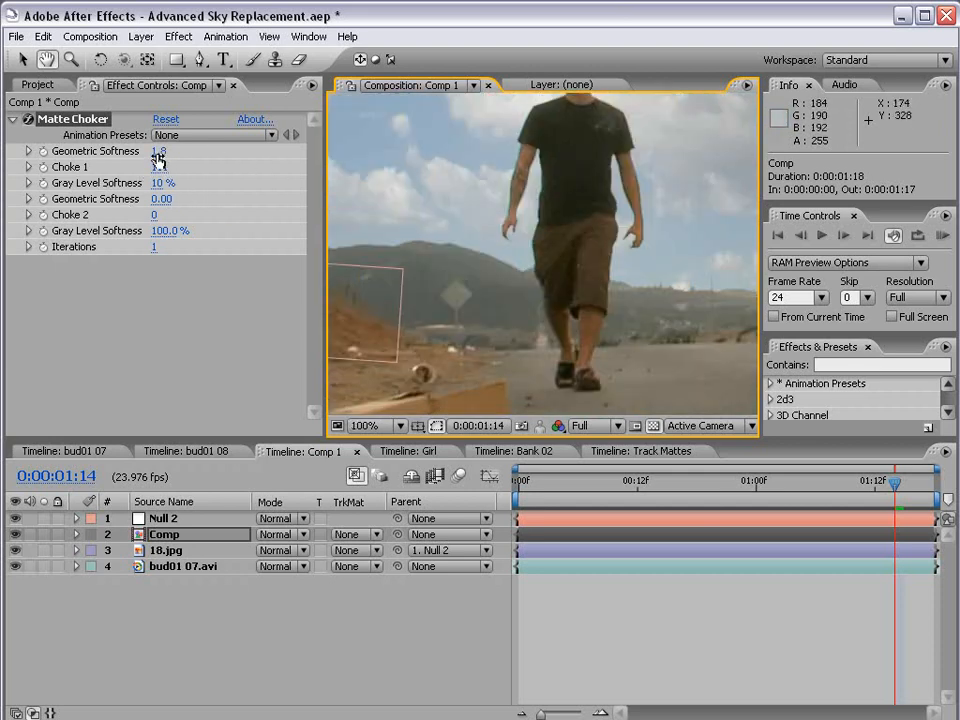
scroll(545, 239, down, 1)
drag(628, 201, 465, 332)
scroll(530, 182, up, 1)
scroll(562, 152, up, 1)
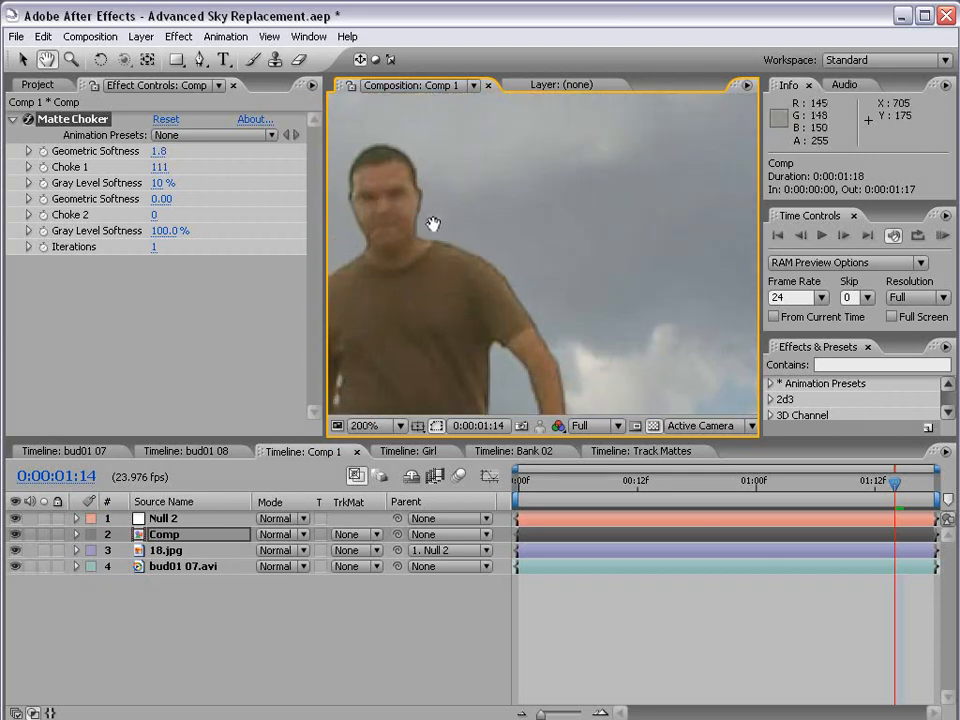
Compare the composite with and without the replacement sky by toggling the visibility of the 18.jpg layer
click(15, 550)
click(15, 550)
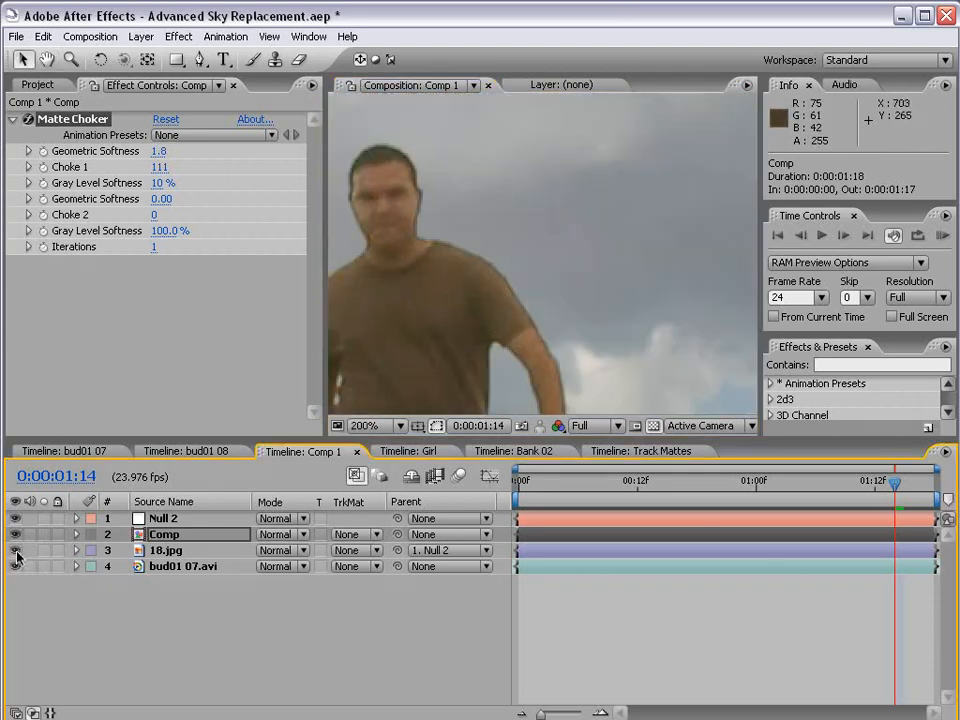
click(15, 550)
click(15, 550)
Reduce the 18.jpg sky layer's opacity to 71% and view the whole composite in a maximized Comp 1 view
key(space)
drag(577, 396, 429, 124)
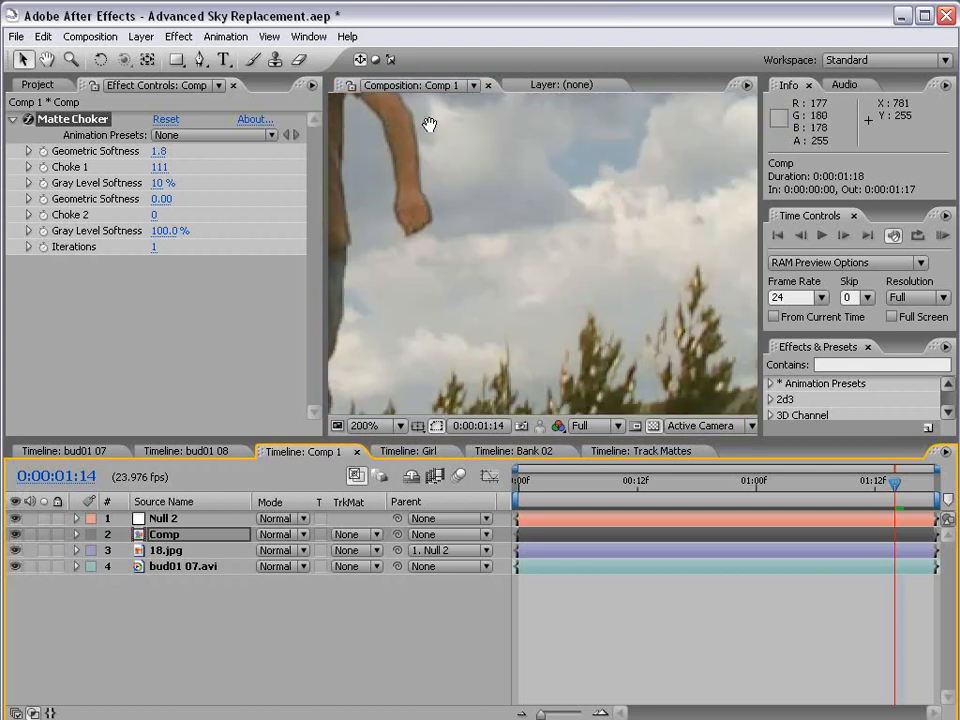
drag(479, 322, 497, 244)
drag(376, 377, 553, 348)
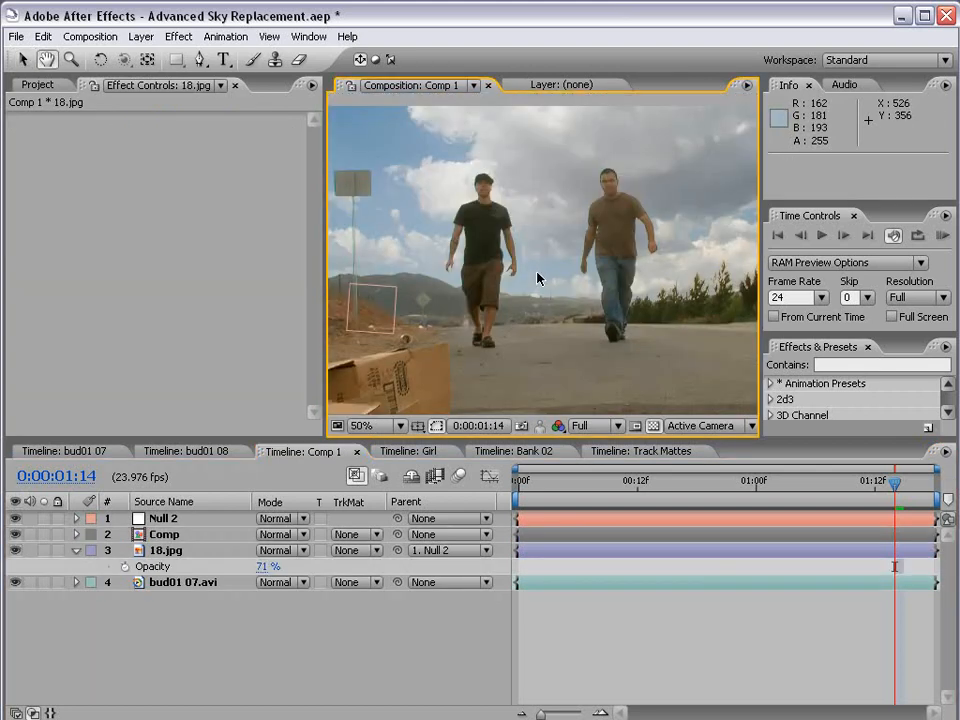
key(grave)
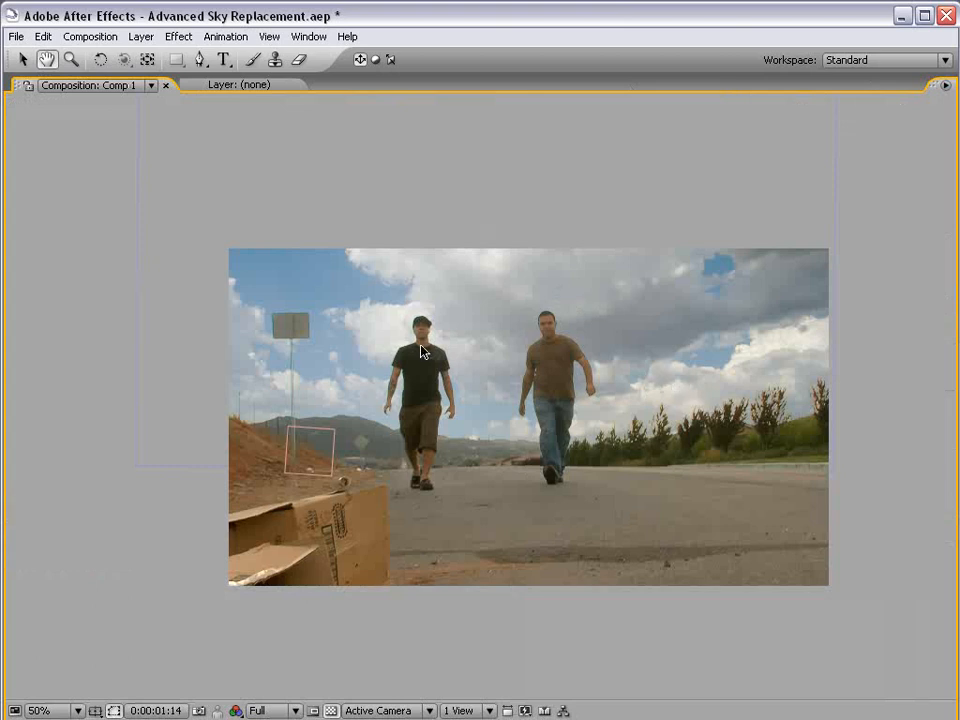
Apply the Curves effect to the 18.jpg sky layer in Comp 1
key(grave)
key(comma)
click(172, 551)
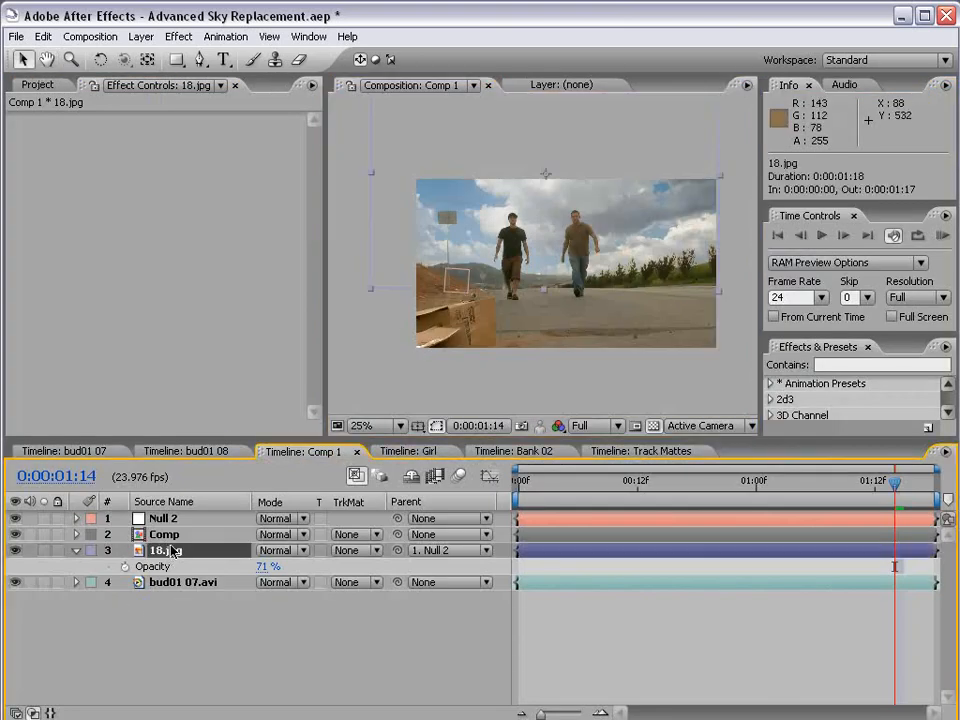
click(178, 36)
mouse_move(180, 222)
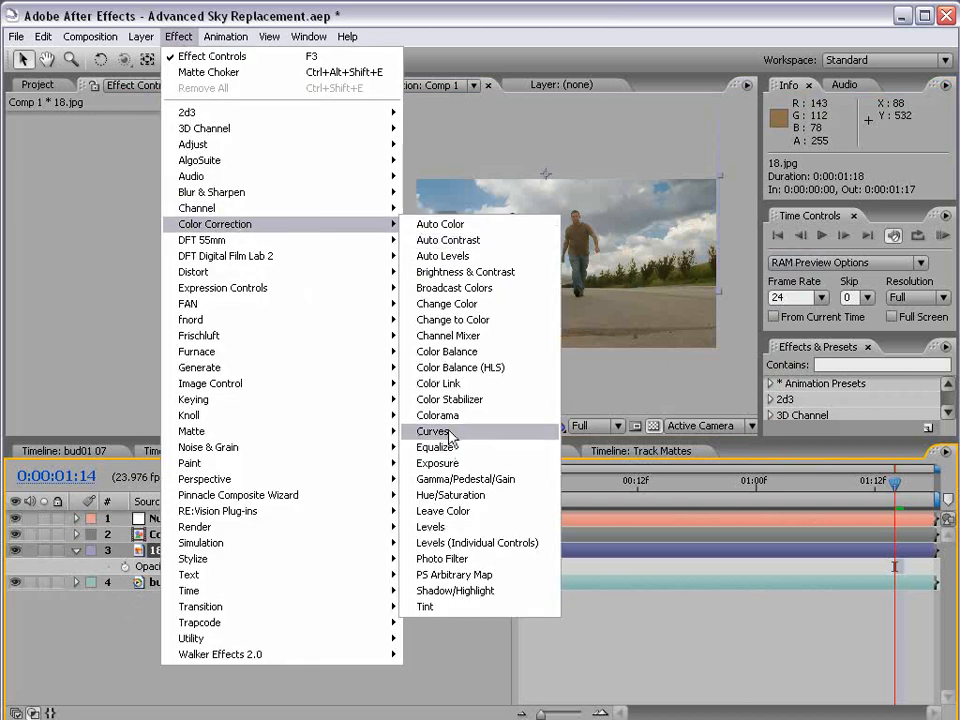
click(452, 432)
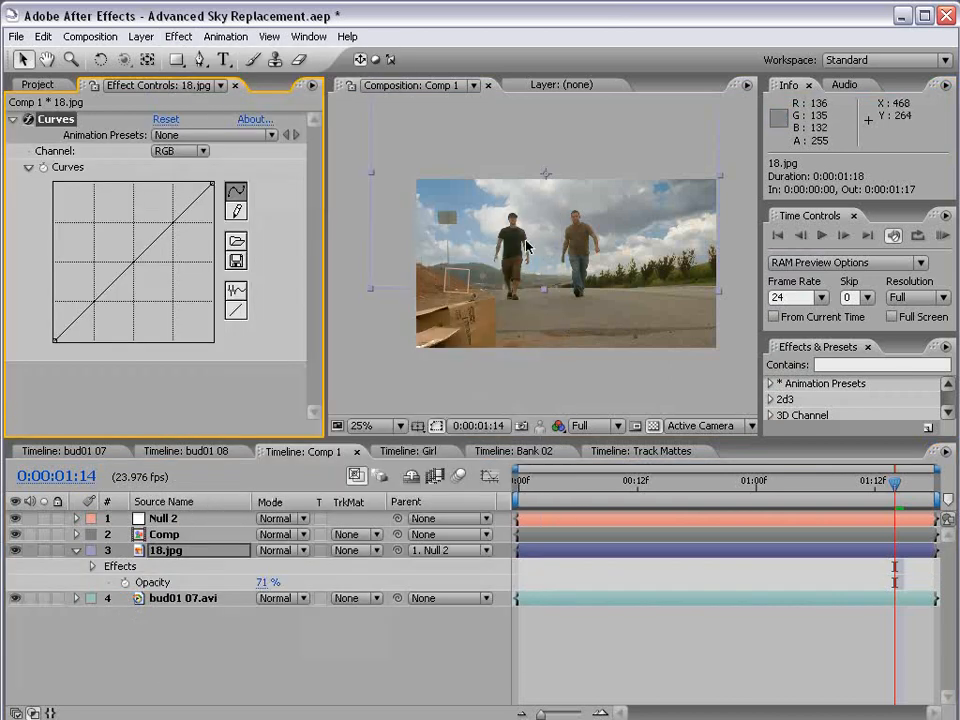
Raise the midtones of the sky's Green curve slightly and its Red curve a bit more to warm the clouds
click(192, 161)
click(188, 187)
mouse_move(133, 264)
mouse_down()
mouse_move(122, 253)
mouse_move(130, 259)
mouse_up()
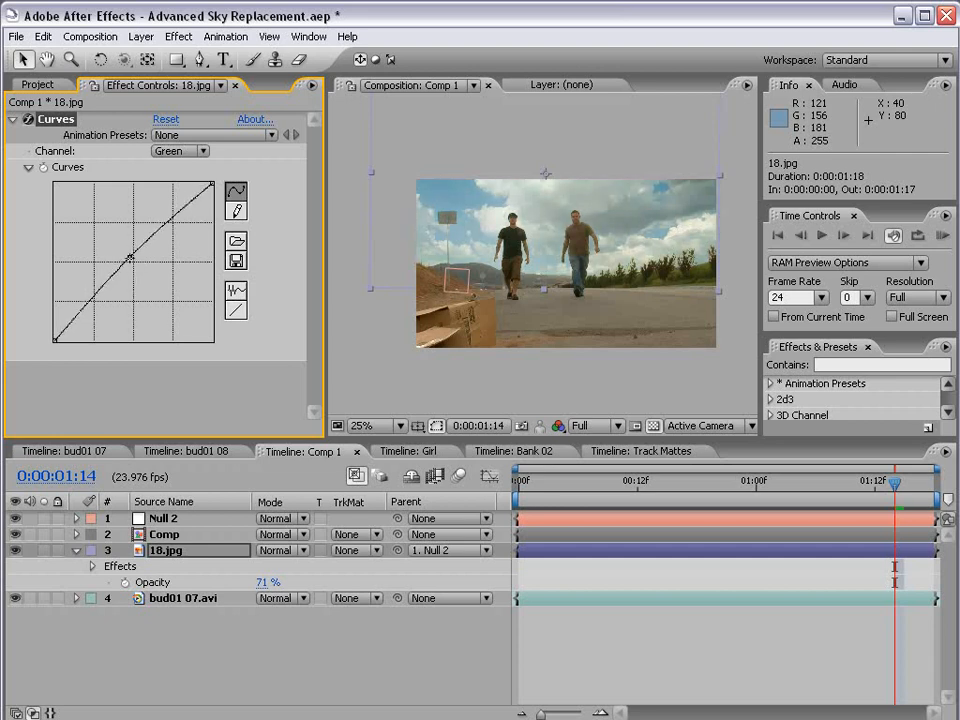
click(184, 152)
click(180, 136)
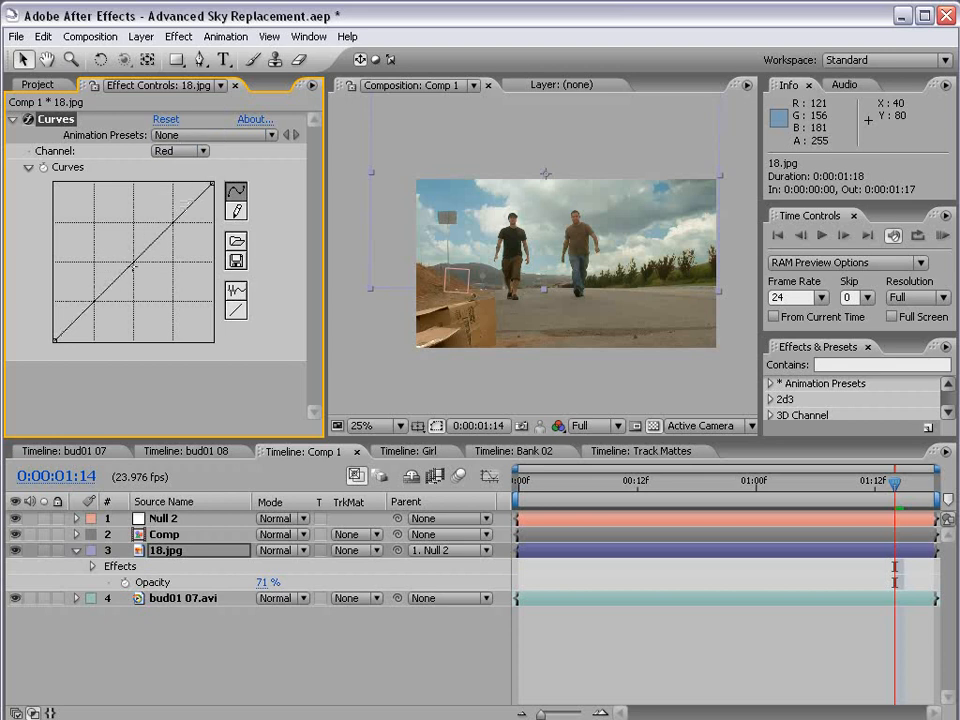
drag(129, 258, 122, 256)
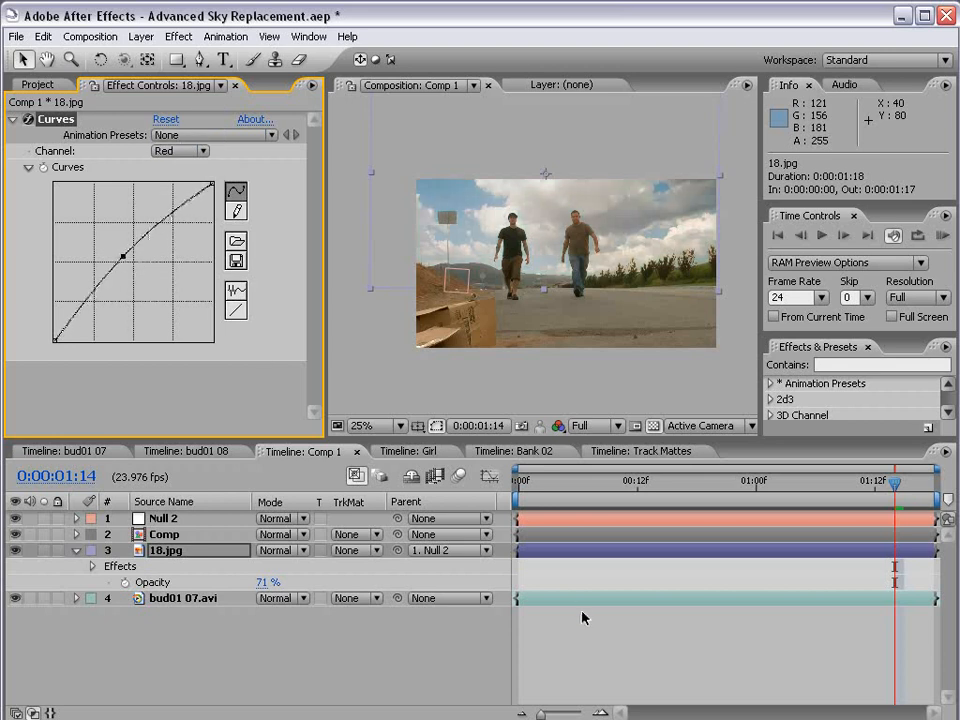
Review the color-corrected sky in a maximized view, scrub through the shot and inspect the tree line at frame 0:00:00:04
key(grave)
scroll(599, 329, up, 1)
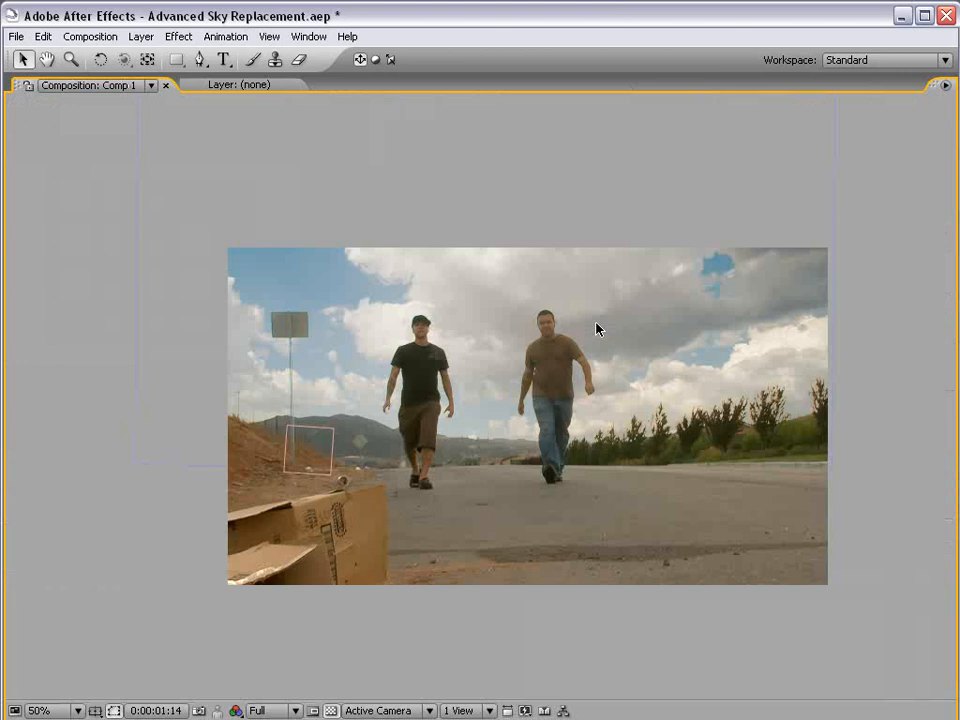
scroll(598, 328, down, 1)
key(grave)
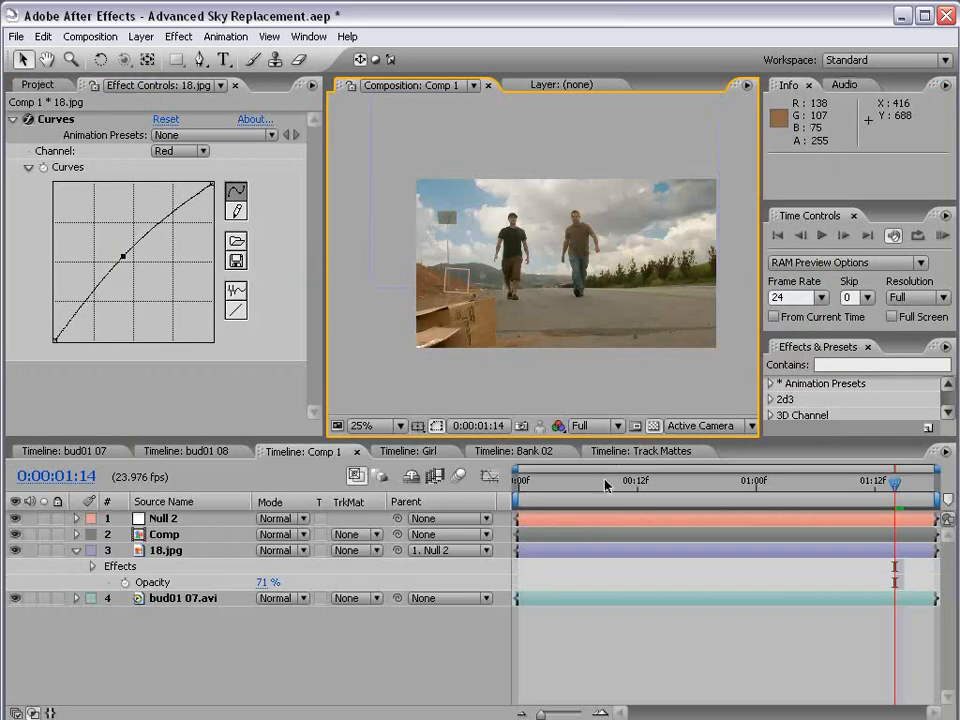
drag(606, 484, 866, 486)
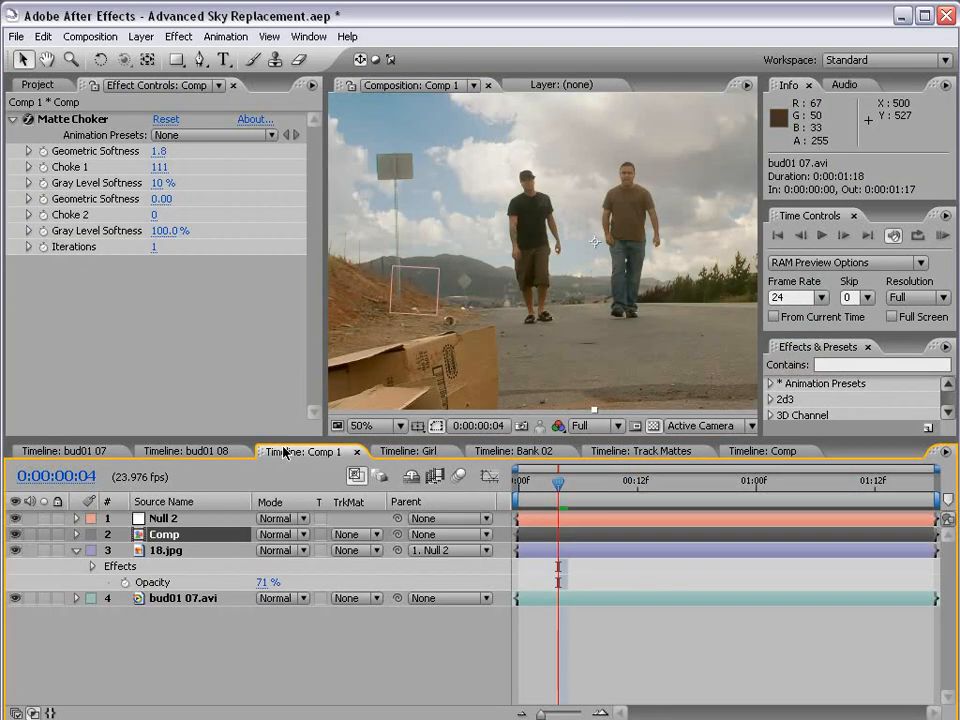
key(h)
drag(668, 293, 470, 298)
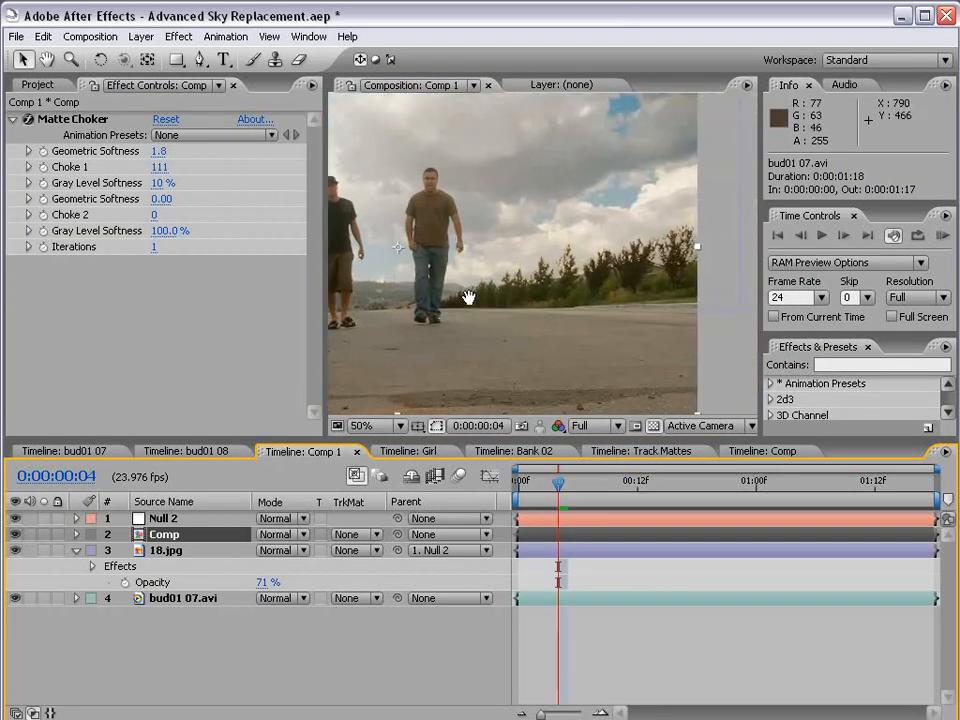
Open the pre-composed Comp, preview its black-and-white matte layer, and lock the Effect Controls on that layer's Colorama effect
double_click(170, 535)
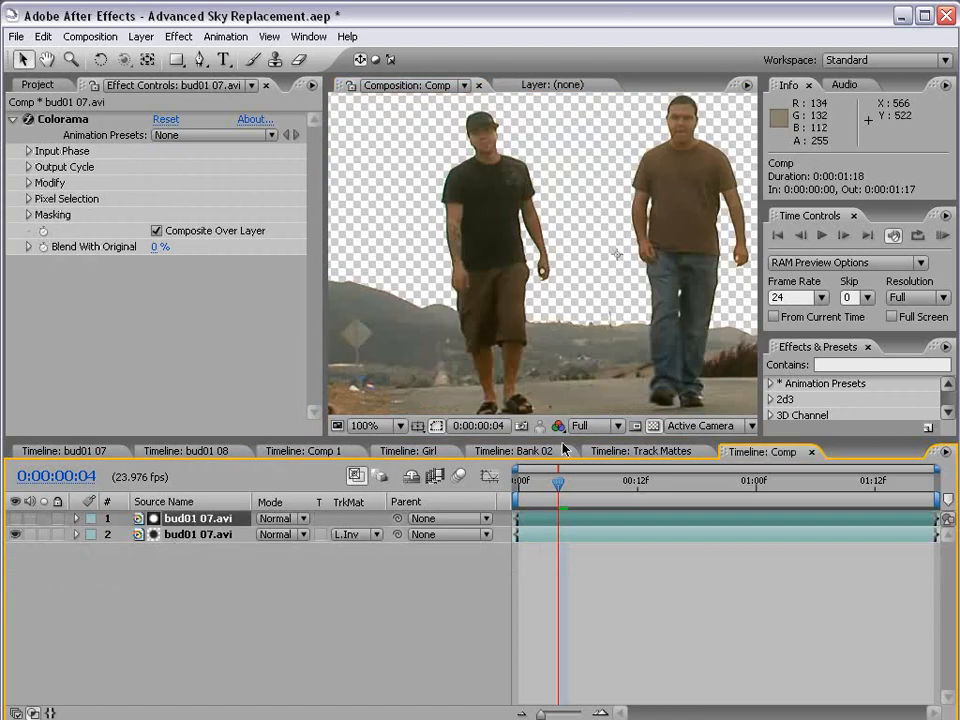
click(15, 518)
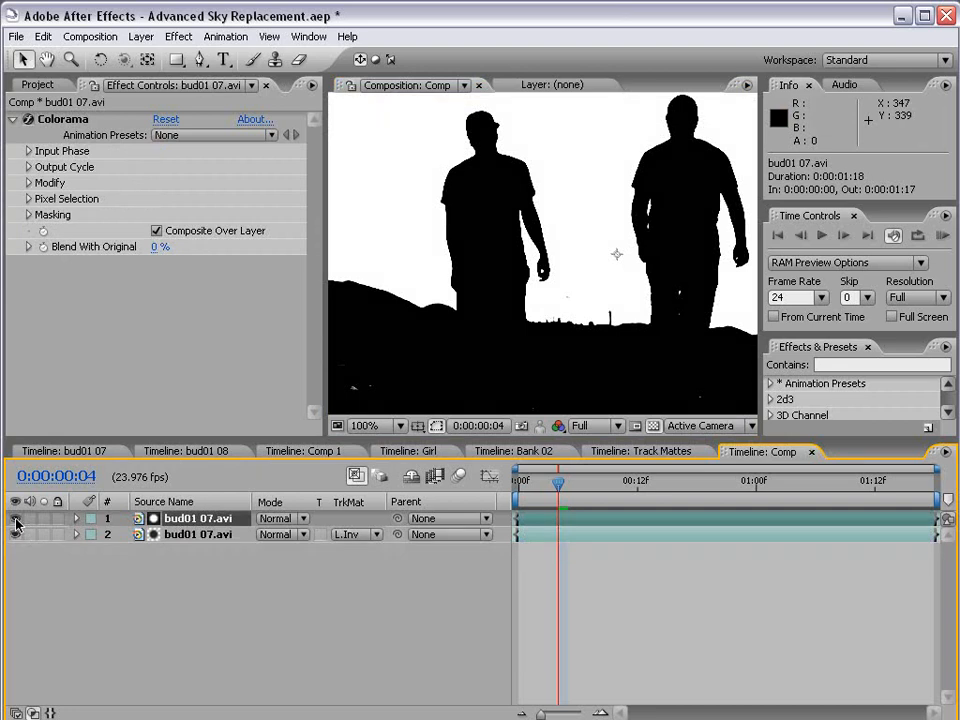
click(15, 518)
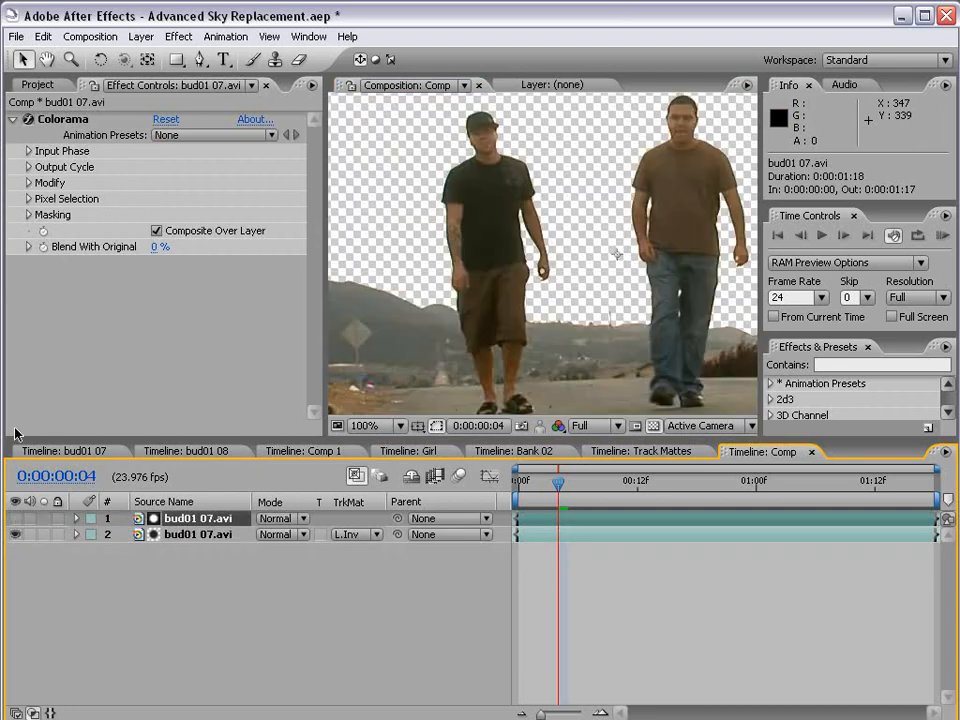
click(95, 100)
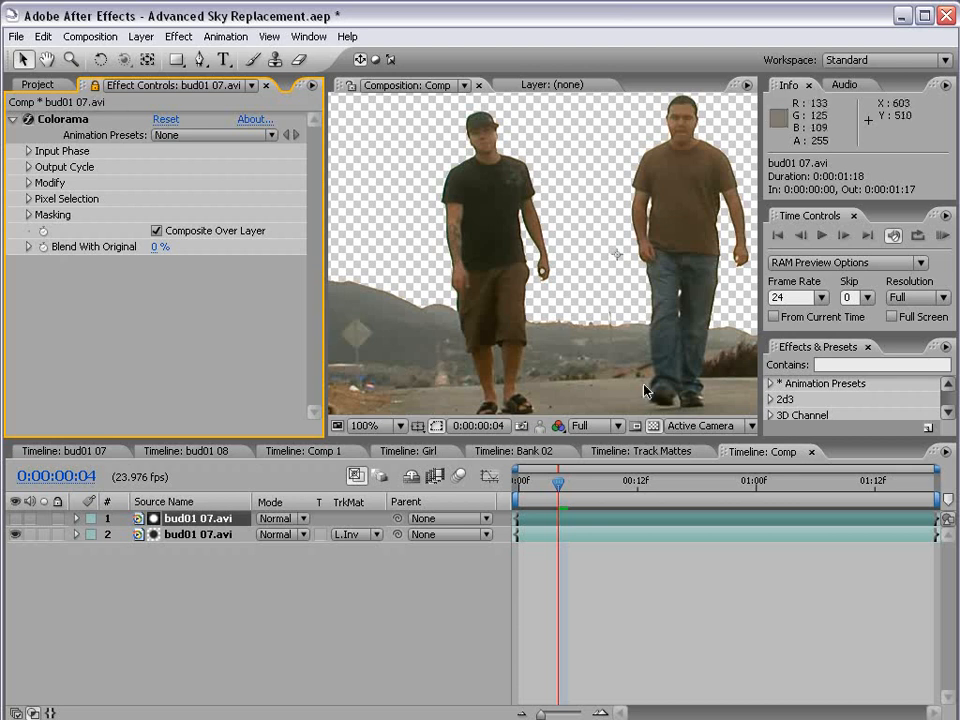
With the trees in Comp 1 enlarged, soften the Colorama matte by moving the black point halfway around the Output Cycle and the white point slightly toward it
click(303, 451)
key(space)
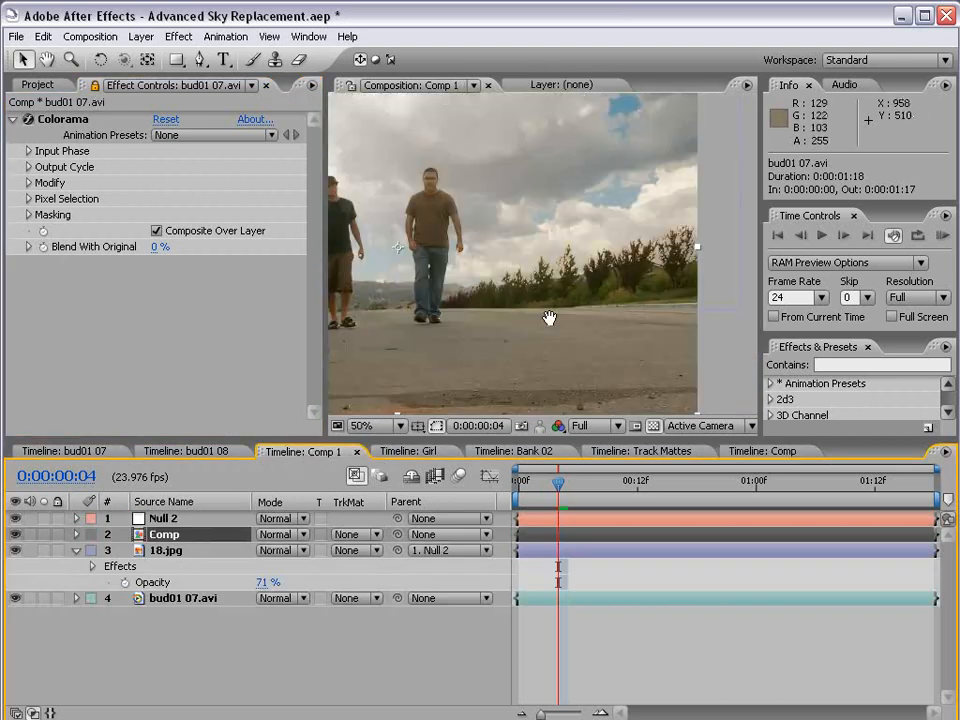
scroll(551, 317, up, 2)
drag(532, 348, 570, 282)
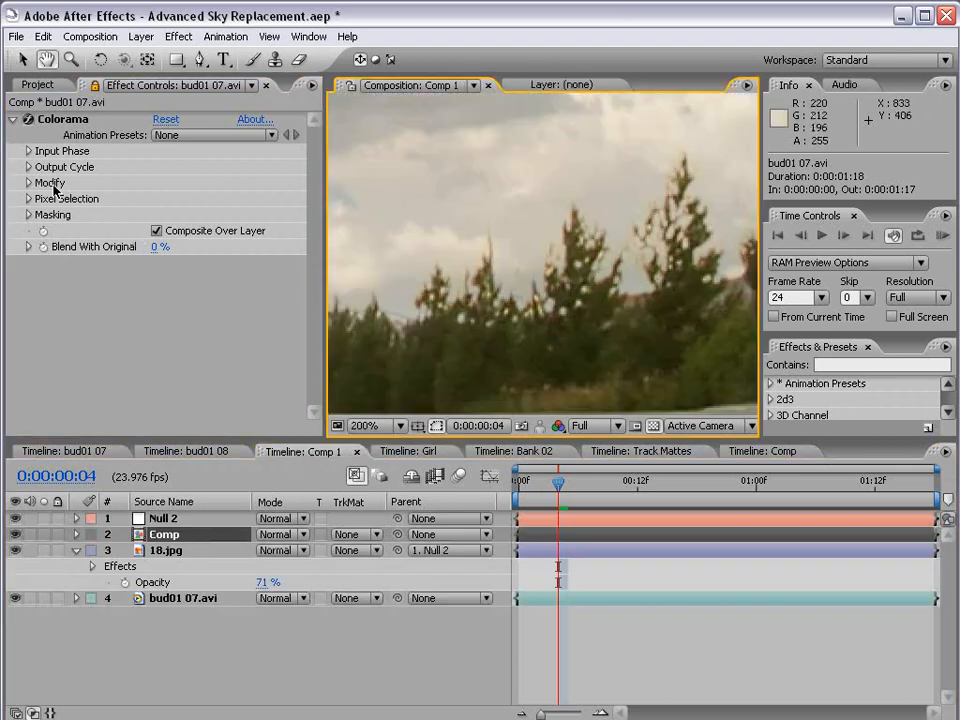
click(29, 167)
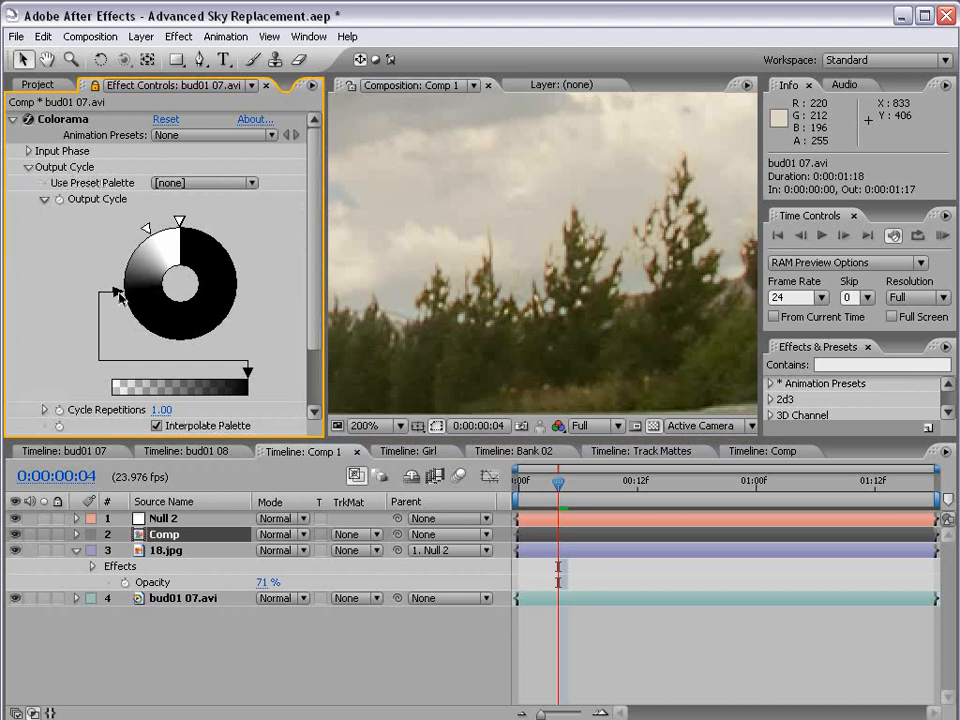
mouse_move(118, 297)
mouse_down()
mouse_move(157, 325)
mouse_move(142, 333)
mouse_move(122, 313)
mouse_move(176, 333)
mouse_up()
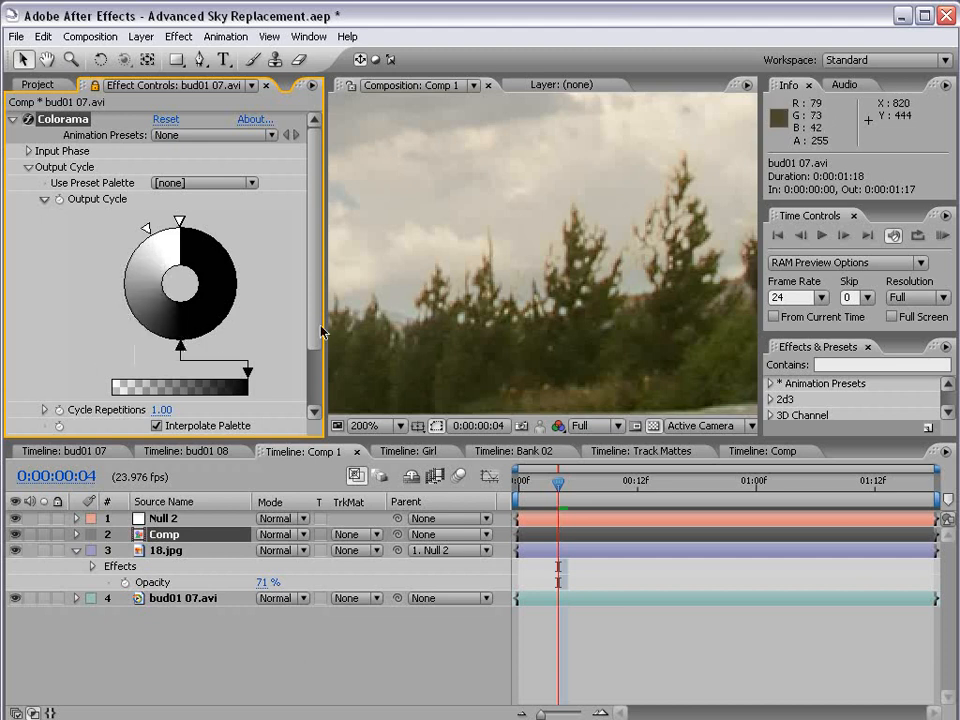
mouse_move(146, 230)
mouse_down()
mouse_move(126, 269)
mouse_move(131, 242)
mouse_up()
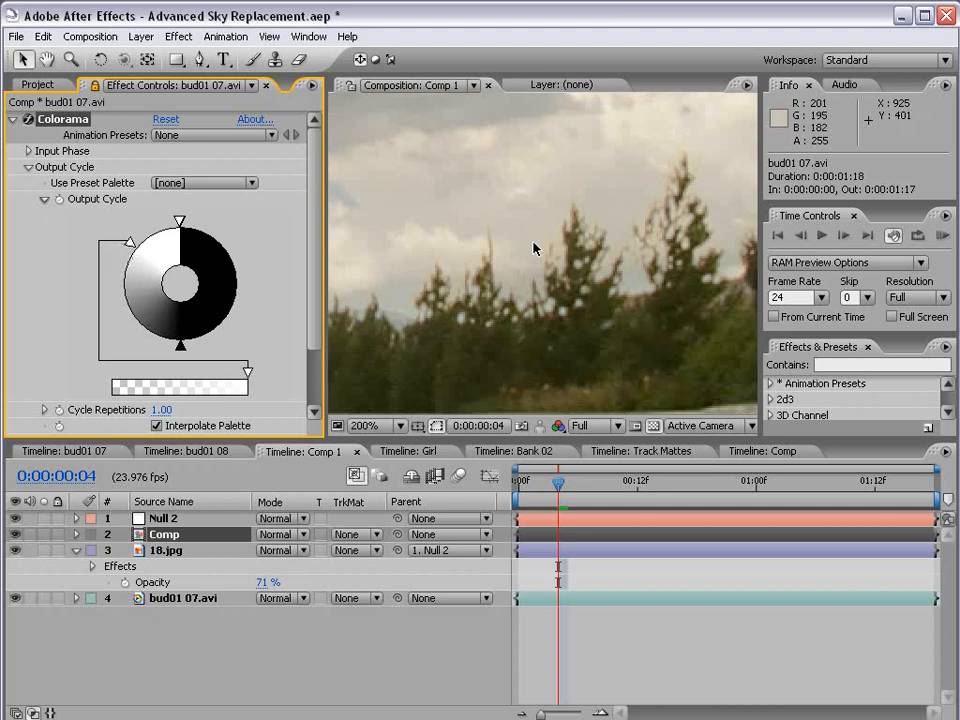
Check the tree matte in Comp with the matte layer shown, move Colorama's black point slightly back toward white, and hide the matte layer again
click(780, 451)
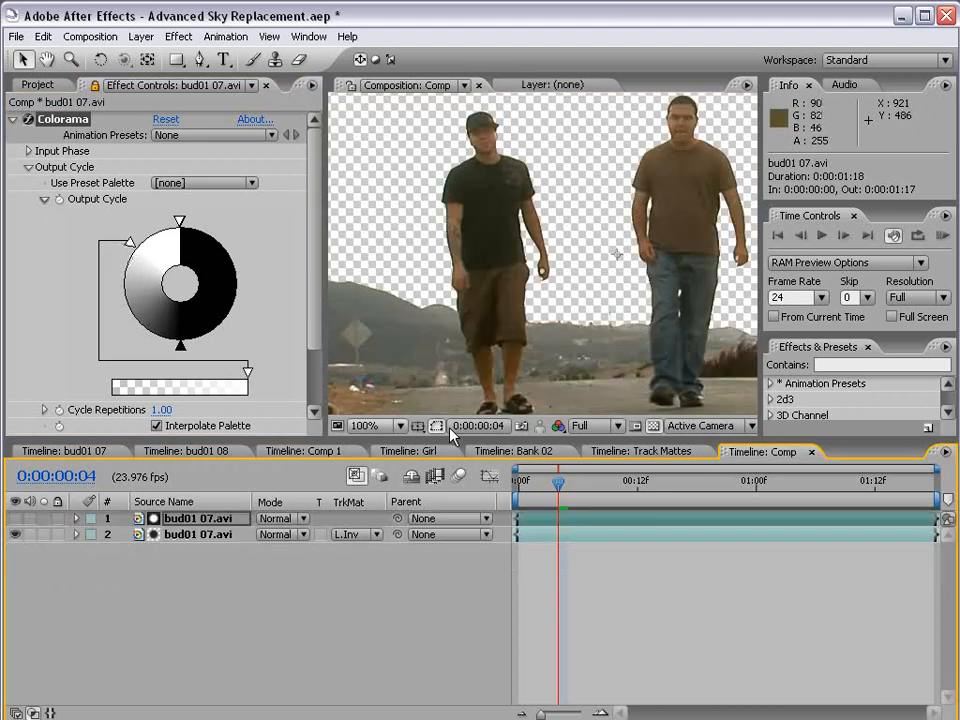
click(15, 520)
key(space)
drag(643, 306, 514, 296)
scroll(512, 297, up, 1)
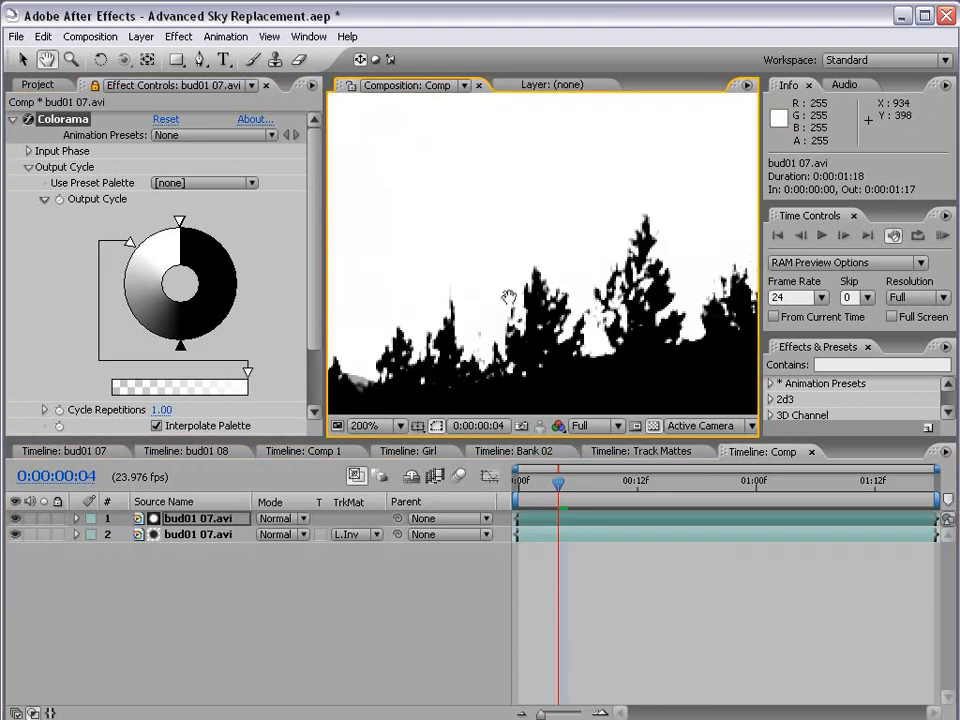
drag(567, 355, 506, 292)
scroll(530, 293, up, 1)
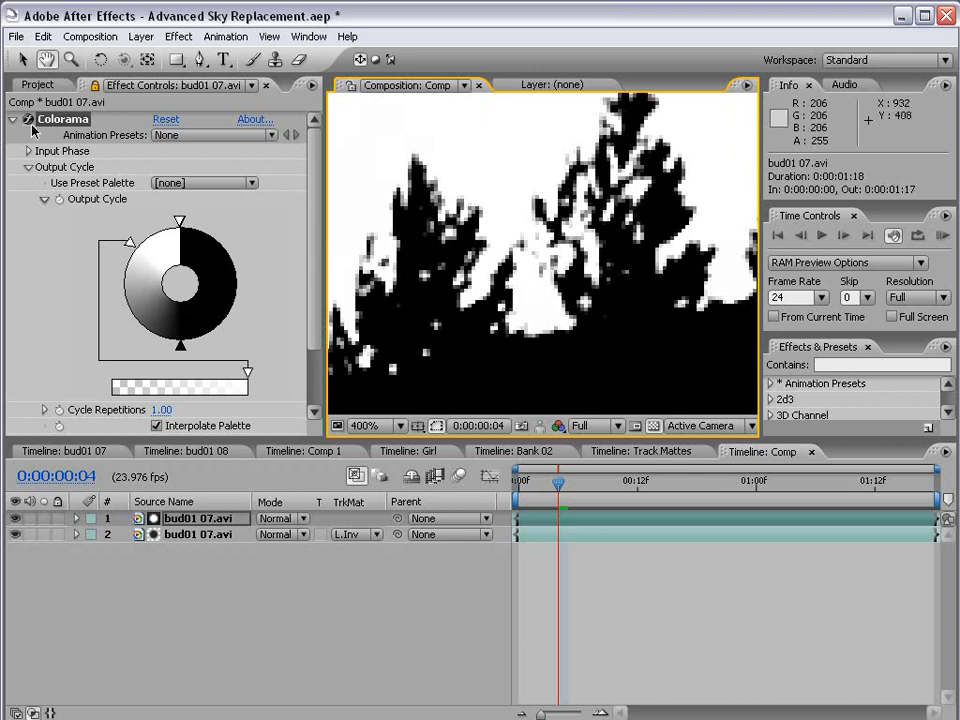
mouse_move(176, 342)
mouse_down()
mouse_move(237, 311)
mouse_move(146, 343)
mouse_up()
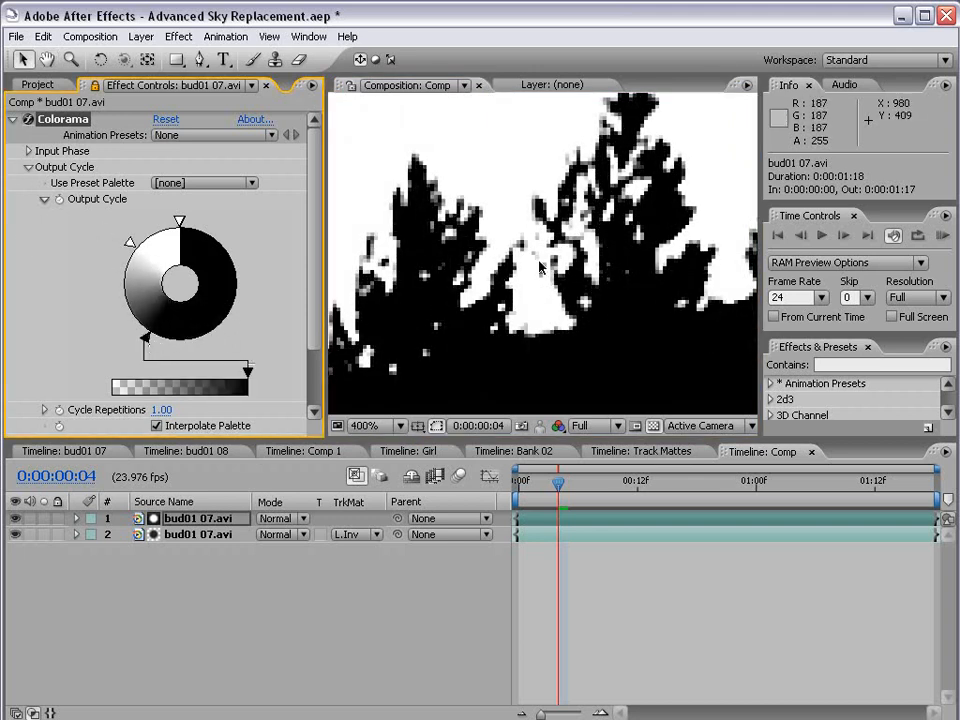
click(15, 518)
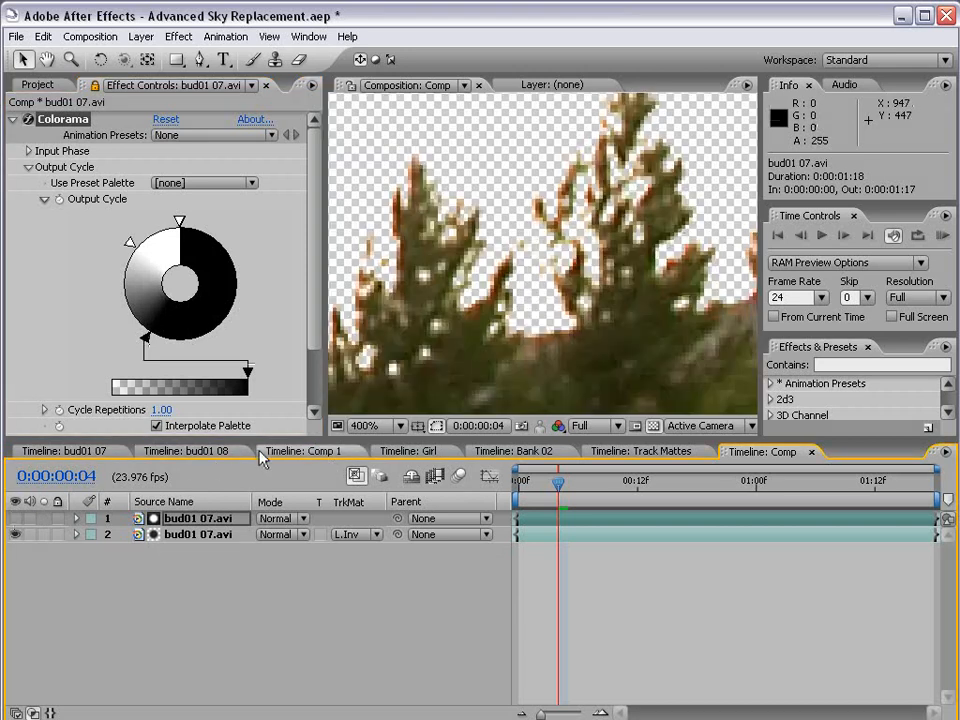
Return to Comp 1, unlock the Effect Controls, and review the tree edges in a maximized composition view
click(262, 456)
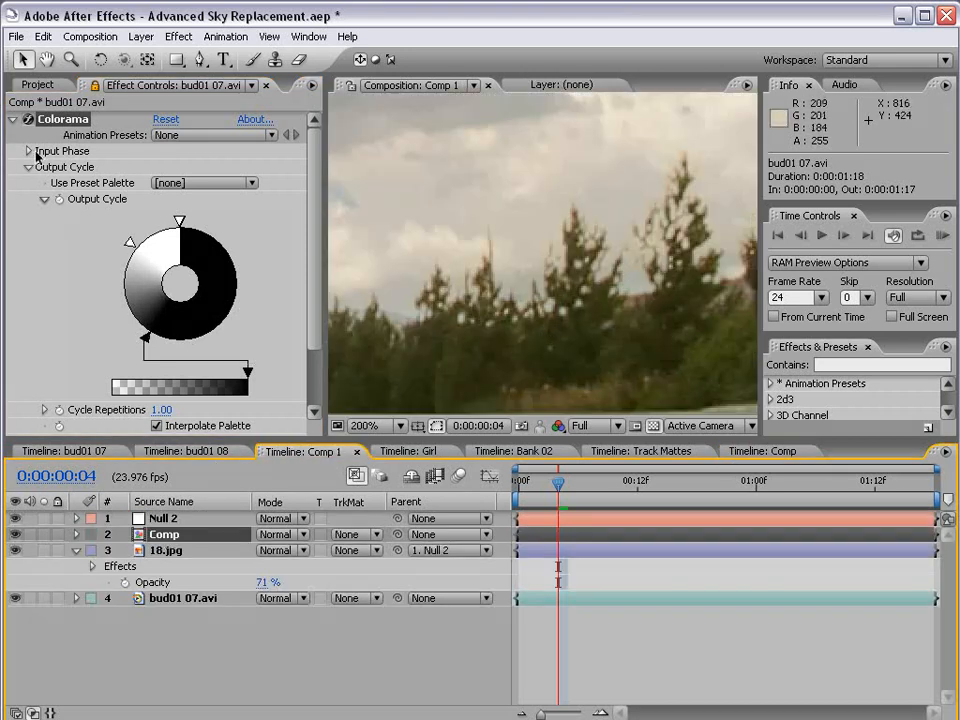
click(94, 86)
click(162, 544)
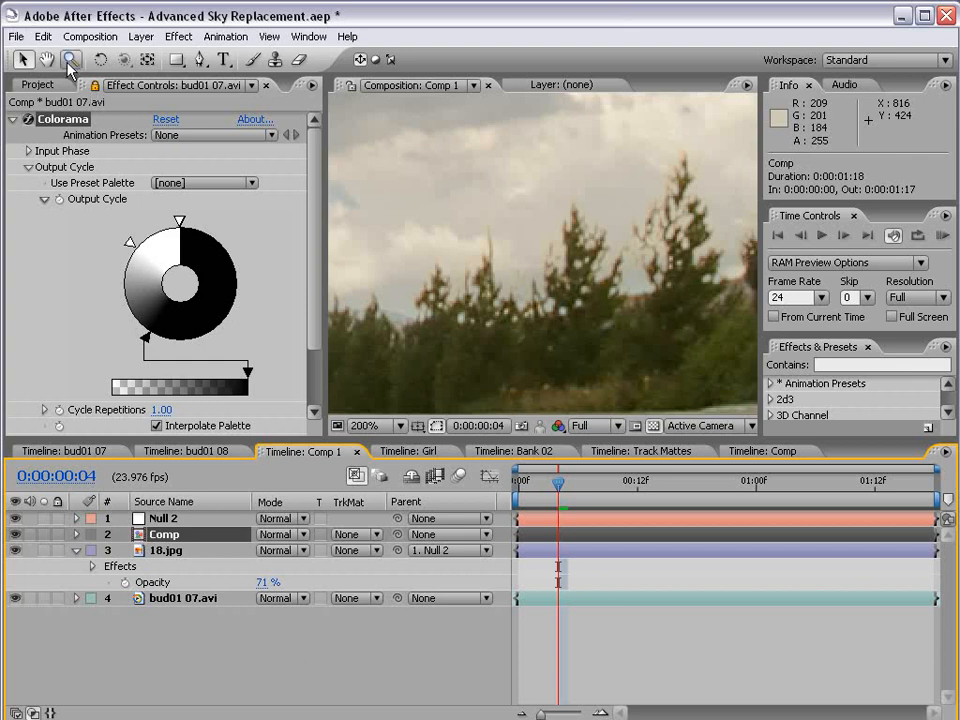
click(95, 86)
click(350, 455)
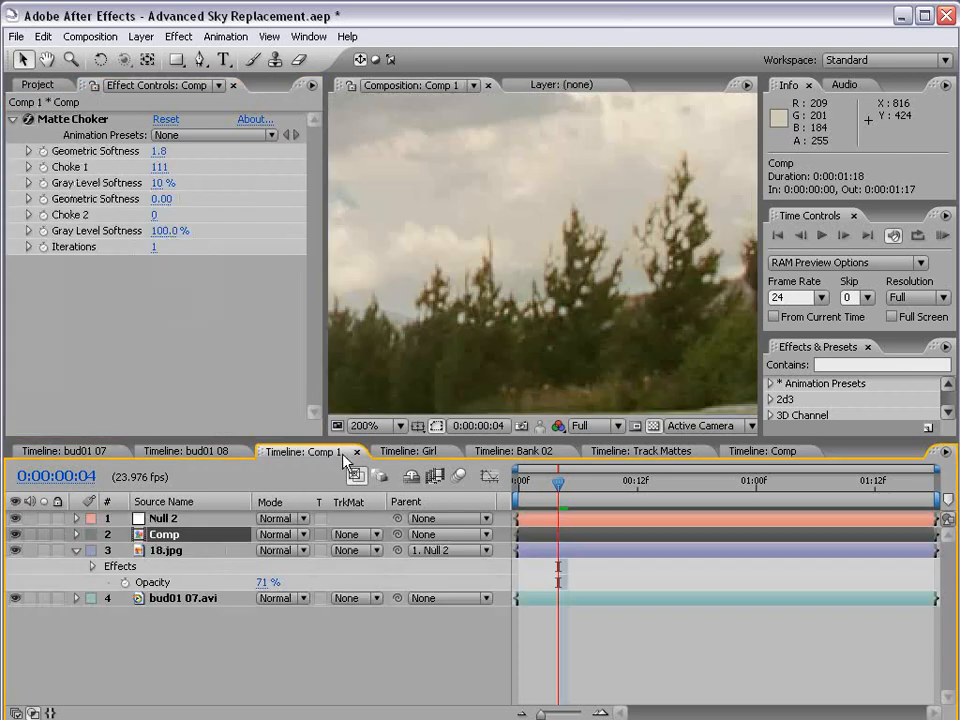
key(grave)
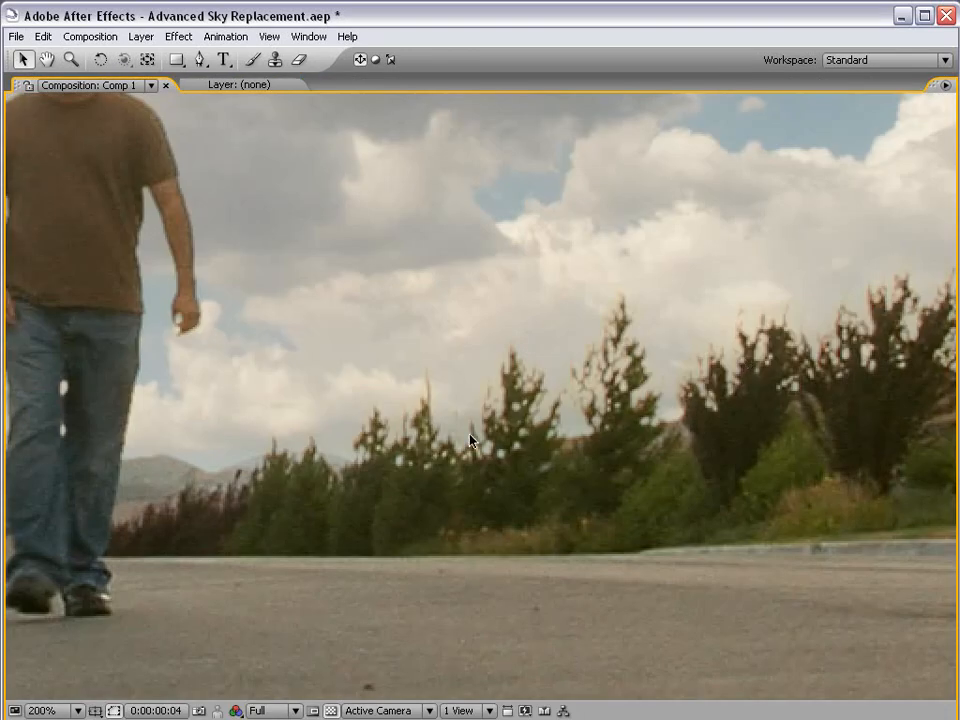
key(grave)
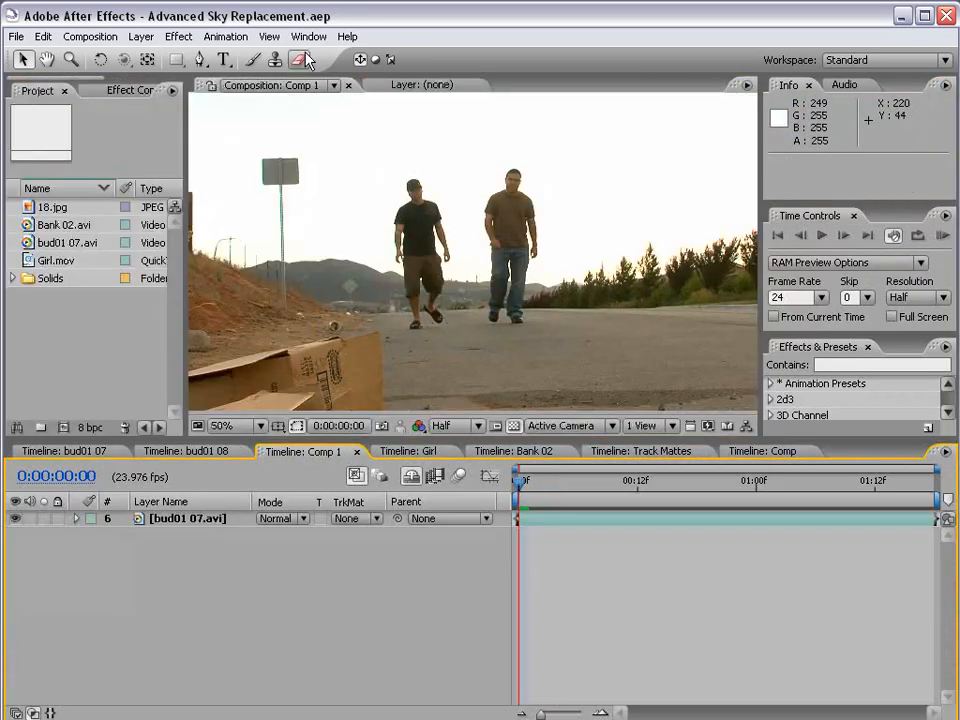
Apply the Colorama effect to the bud01 07.avi layer and widen the Effect Controls for its settings
click(201, 518)
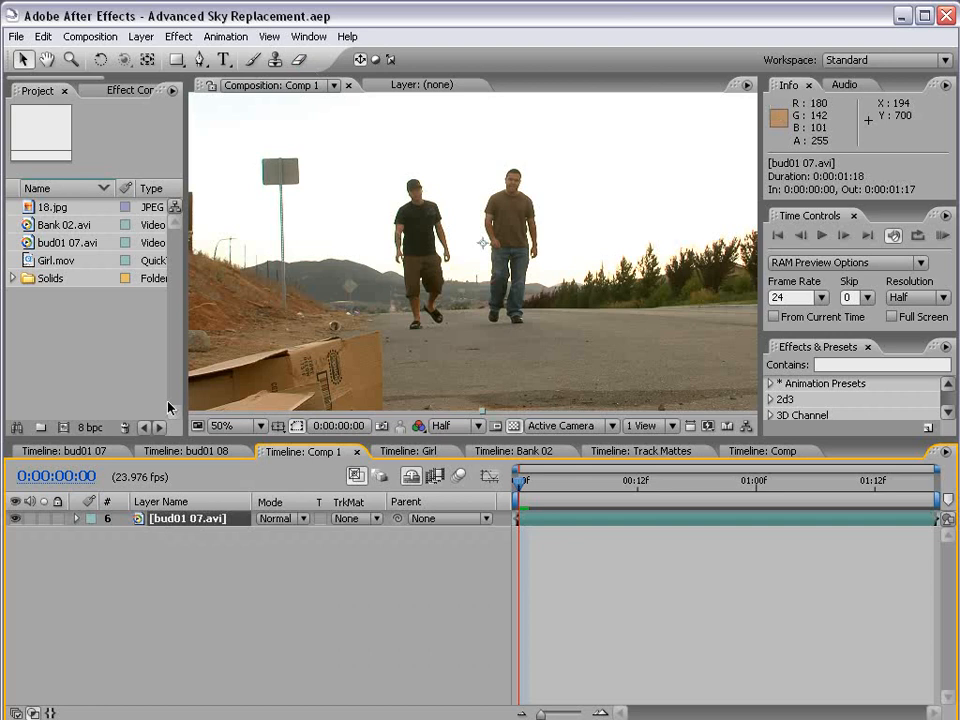
click(179, 36)
mouse_move(232, 229)
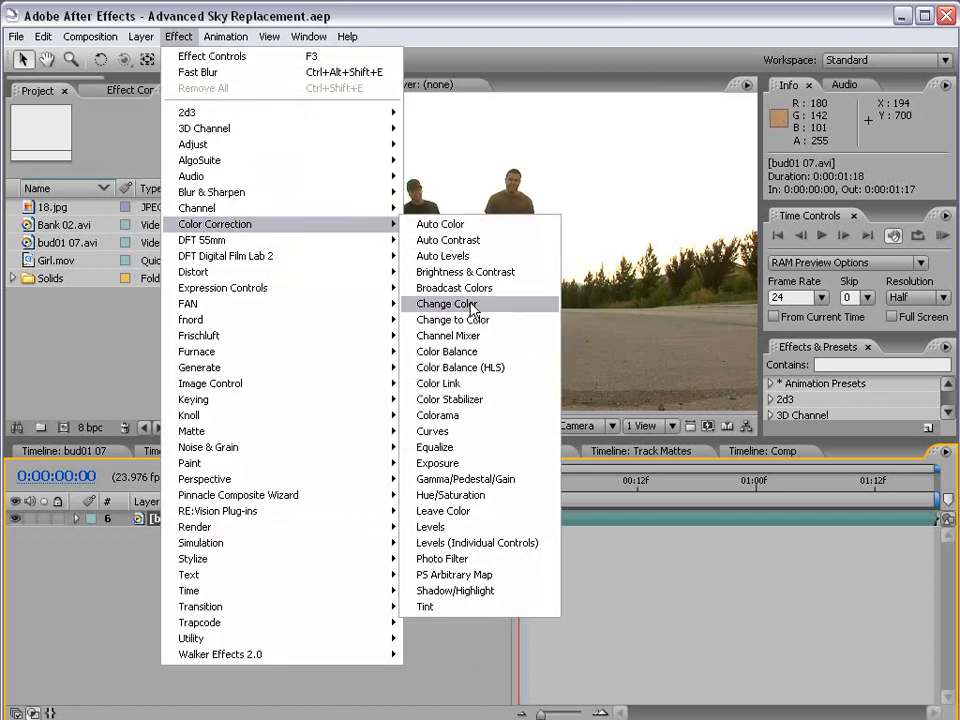
click(457, 425)
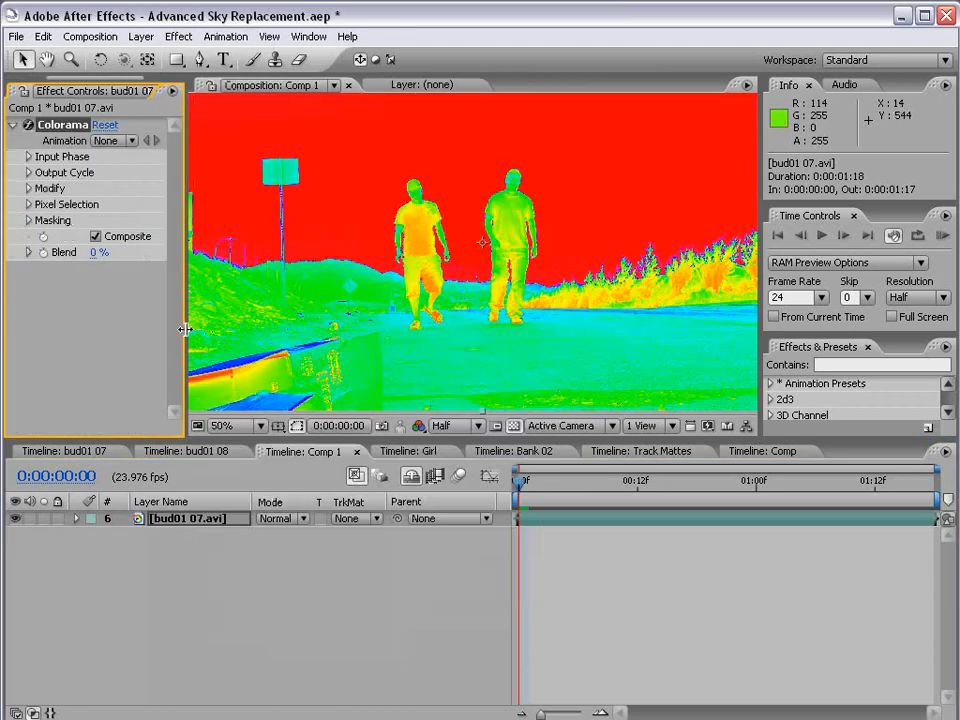
drag(189, 326, 298, 331)
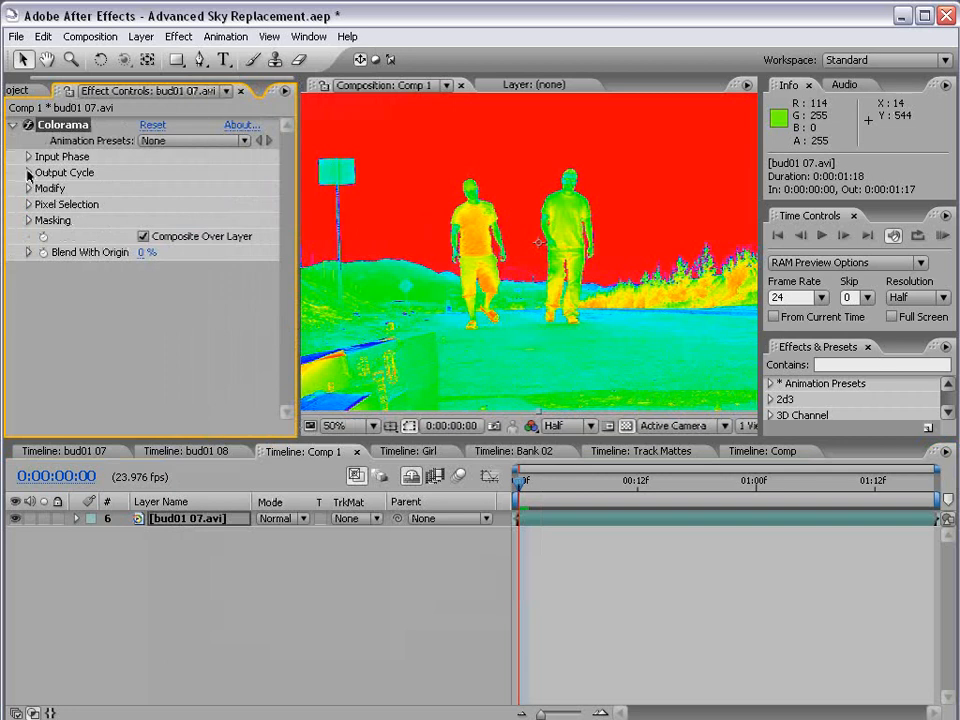
Apply the Ramp Grey palette to Colorama's Output Cycle, recolor the grey point black, and move it closer to white for a high-contrast sky matte
click(29, 173)
click(170, 186)
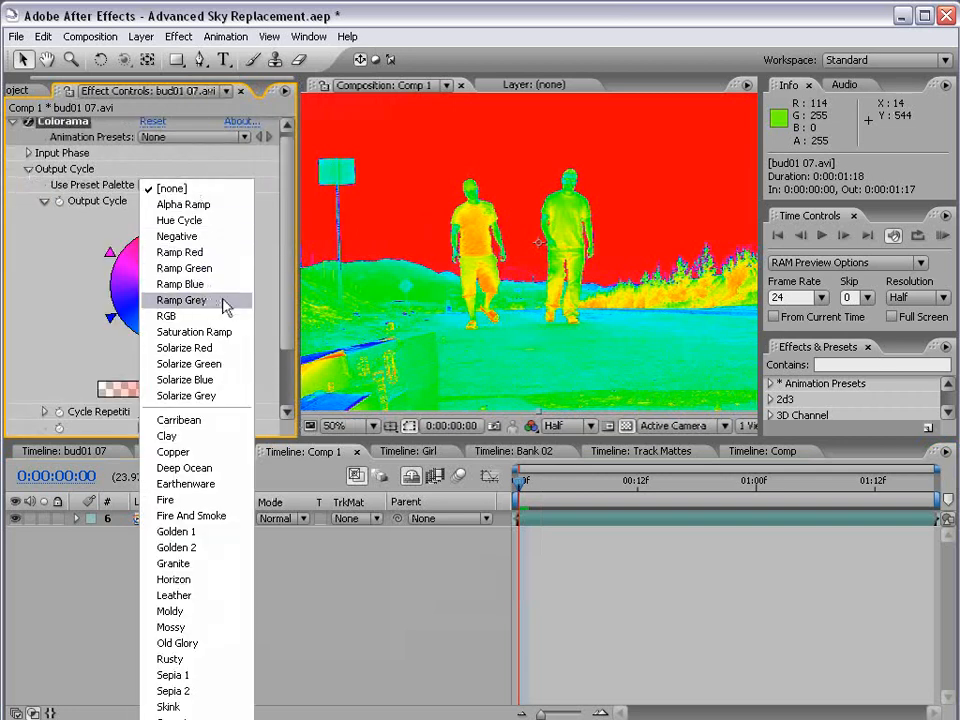
click(182, 300)
double_click(160, 338)
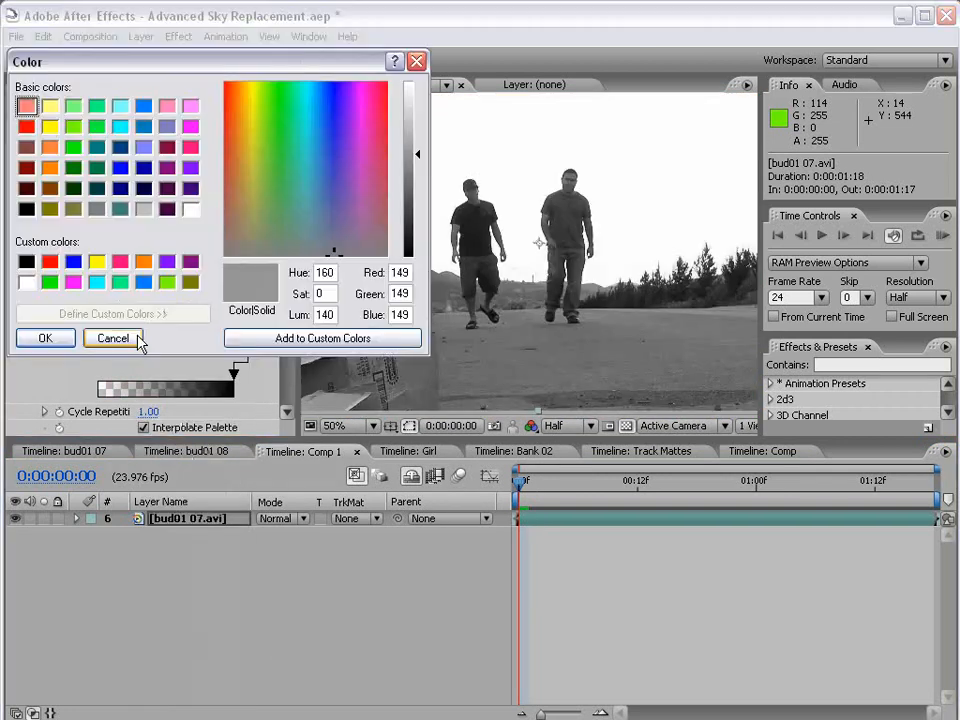
click(26, 259)
click(45, 337)
mouse_move(135, 343)
mouse_down()
mouse_move(88, 318)
mouse_move(112, 320)
mouse_up()
key(comma)
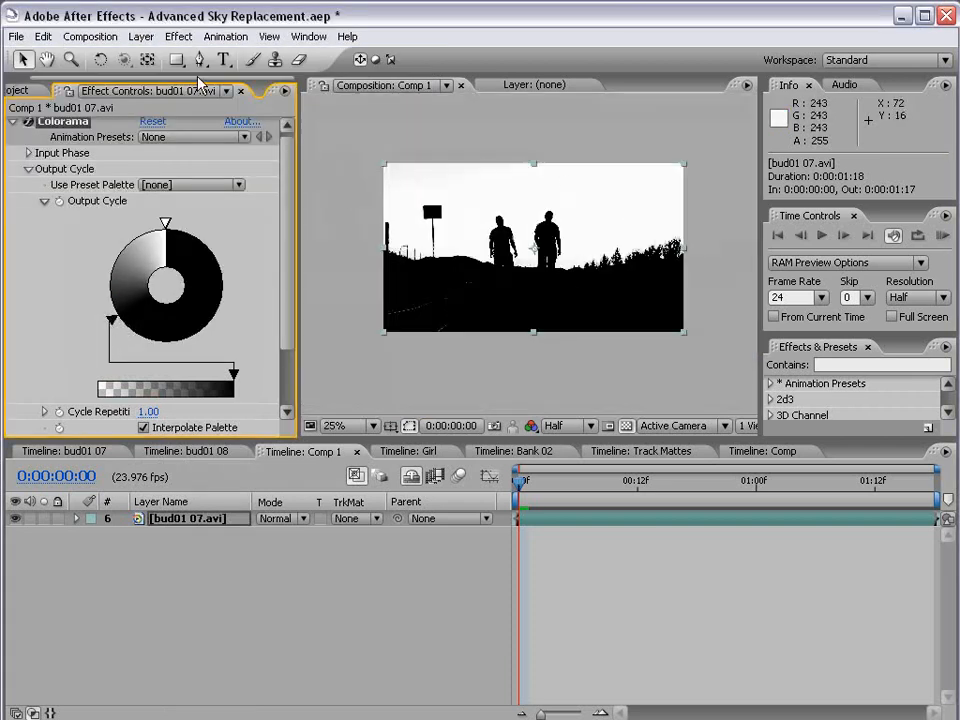
Create an adjustment layer in Comp 1 and apply the Hue/Saturation effect to it
click(141, 36)
mouse_move(272, 56)
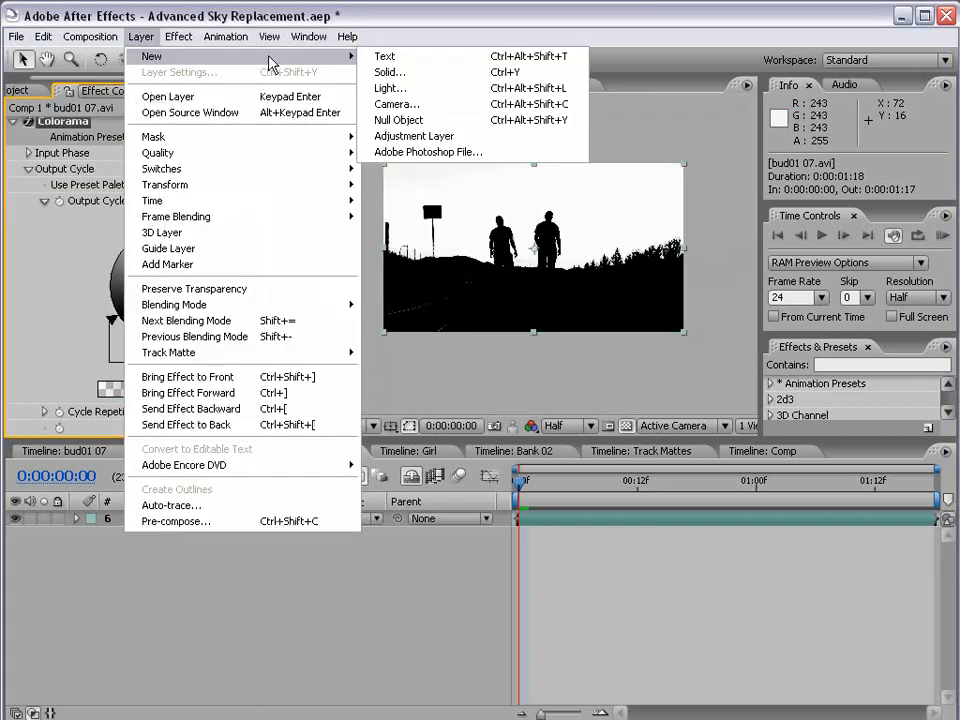
click(497, 138)
click(179, 37)
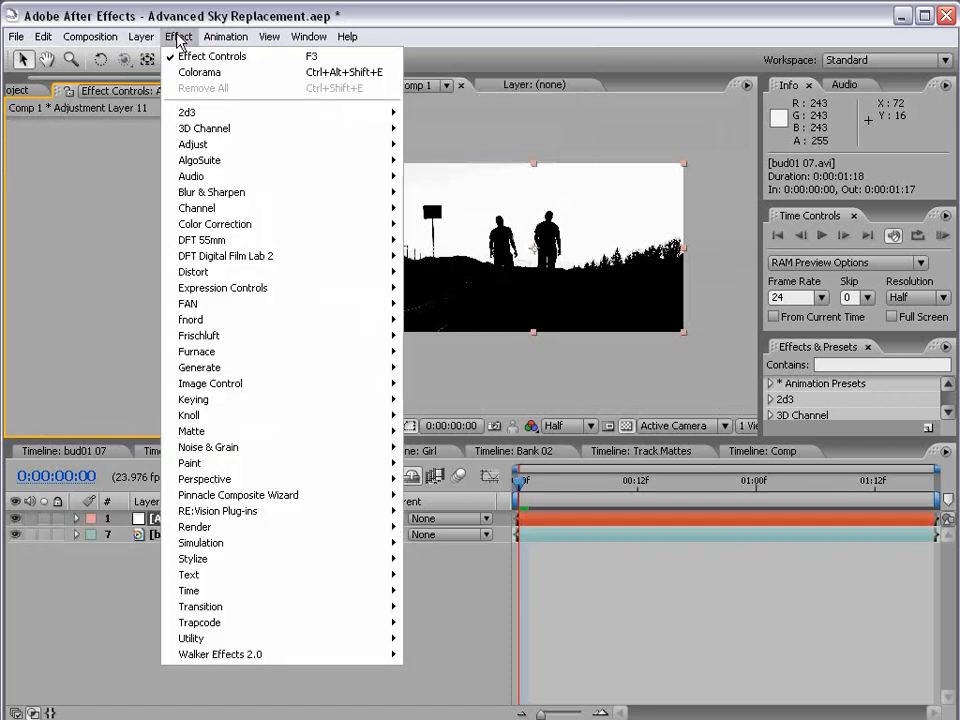
mouse_move(192, 226)
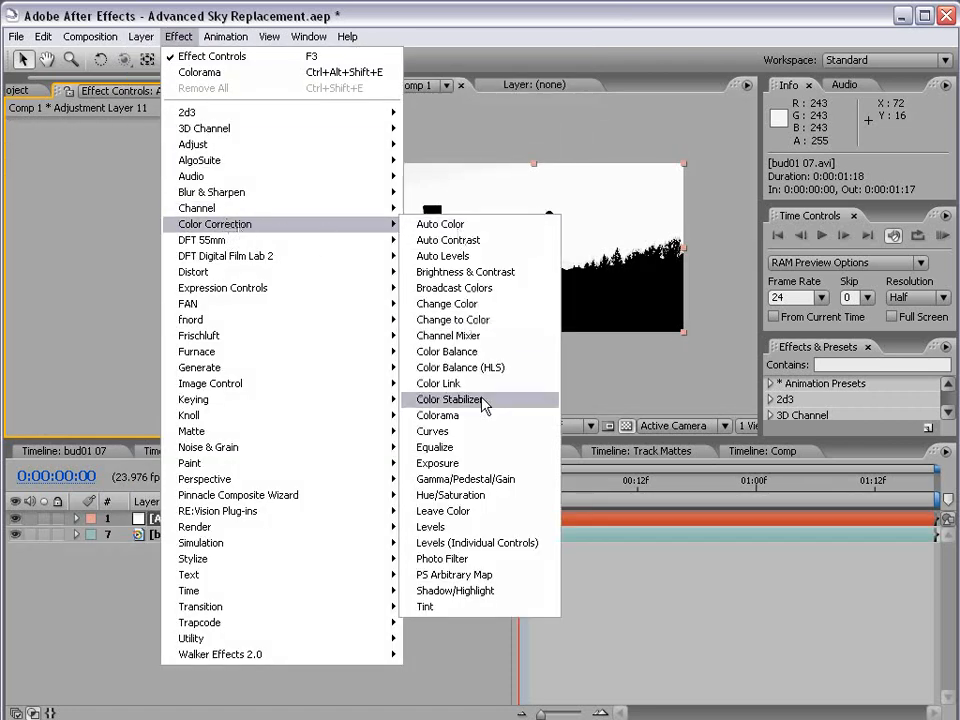
click(470, 495)
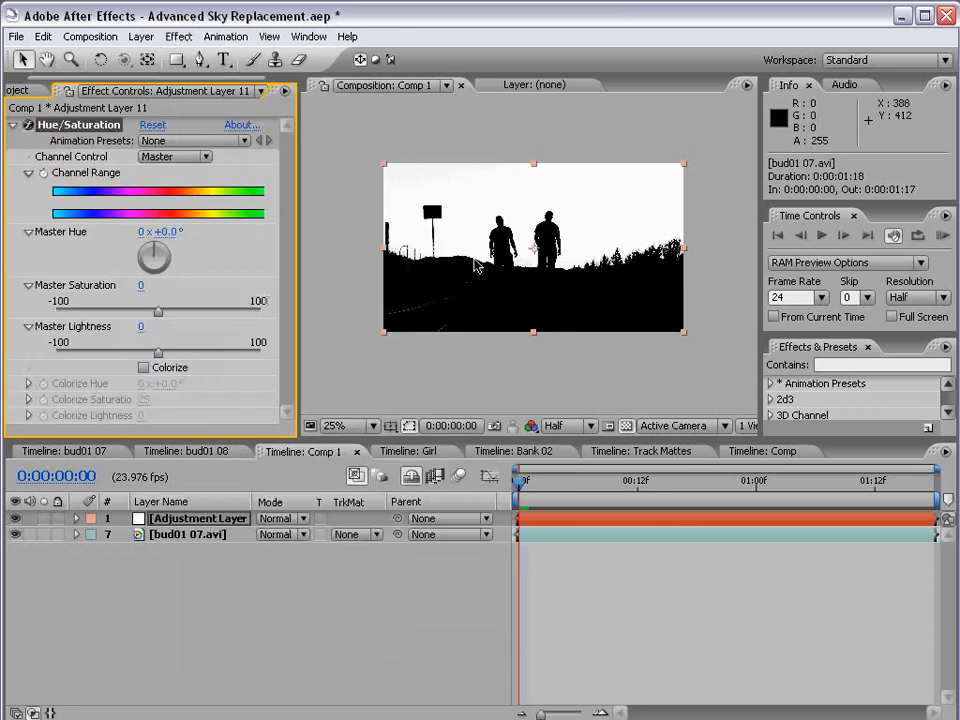
Duplicate the bud01 07.avi layer and remove Colorama from the lower copy
click(184, 520)
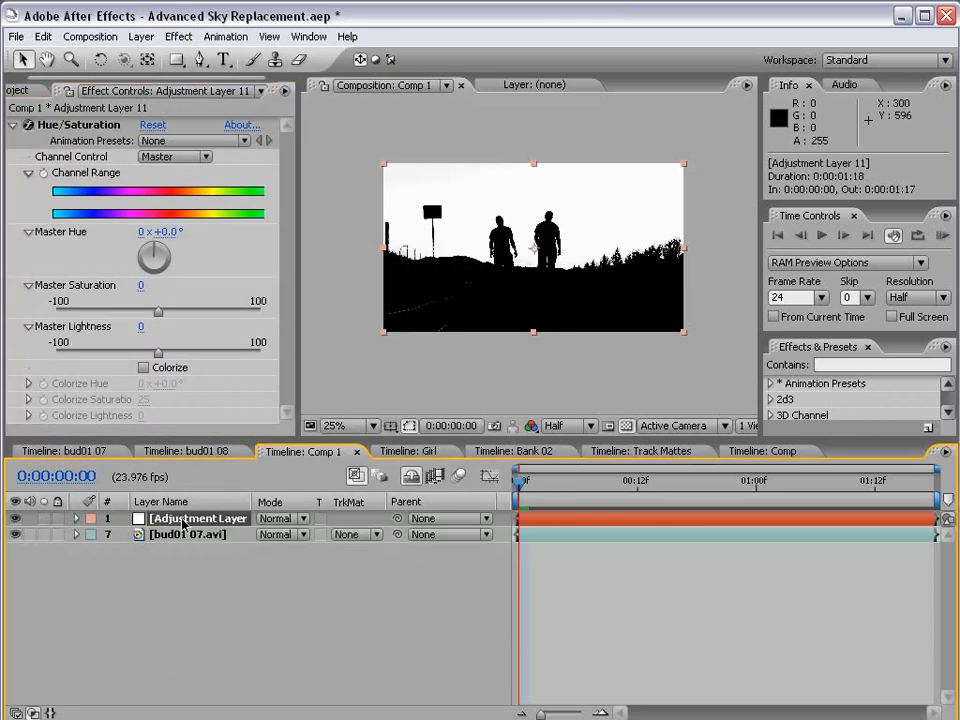
click(180, 533)
key(ctrl+d)
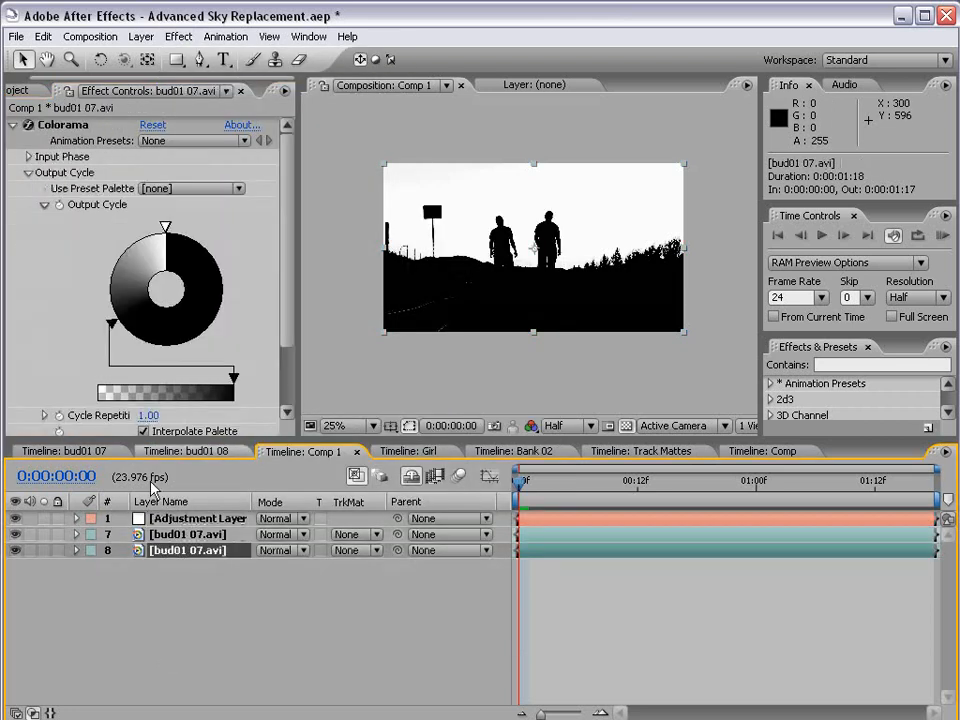
click(72, 135)
key(Delete)
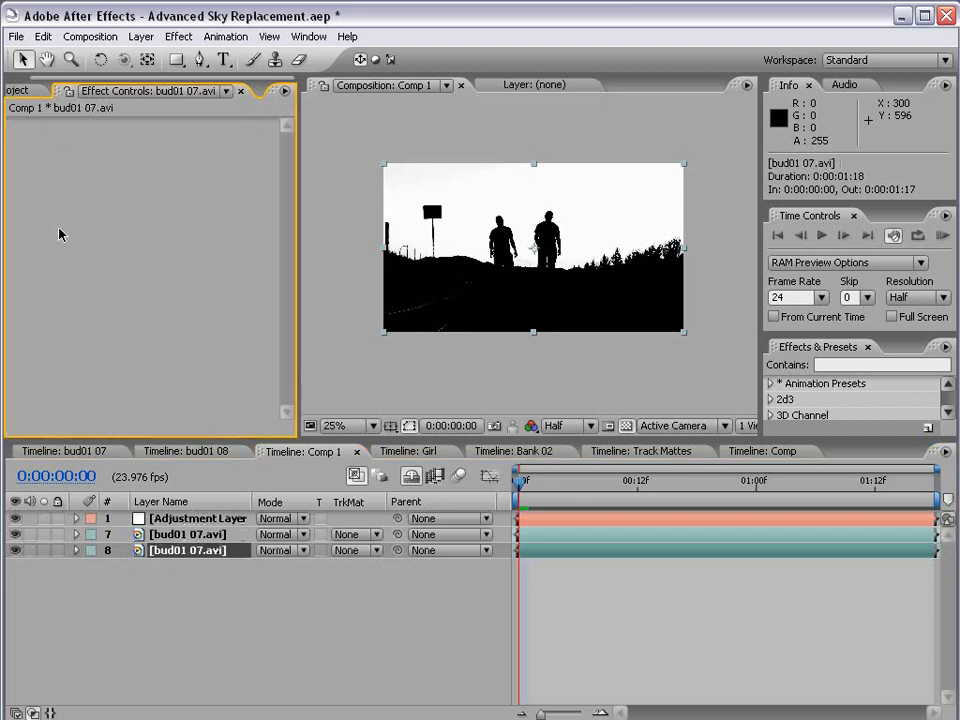
click(16, 535)
click(16, 535)
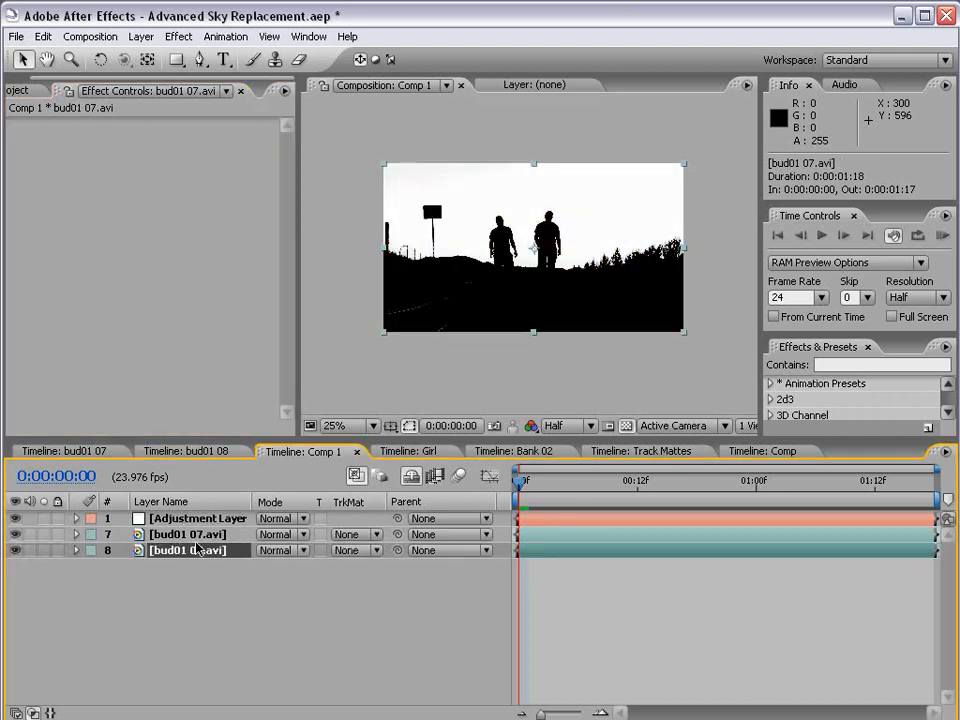
Place the adjustment layer between the two bud01 07.avi layers, give it the upper one as Luma Matte, and show the bottom footage
drag(180, 523, 160, 538)
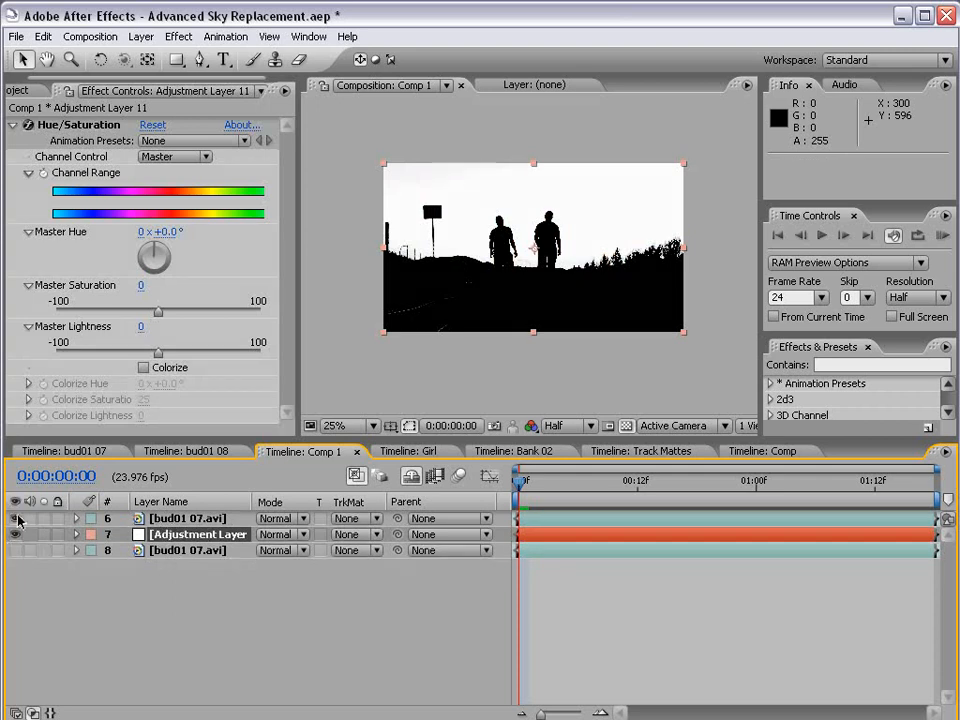
click(352, 538)
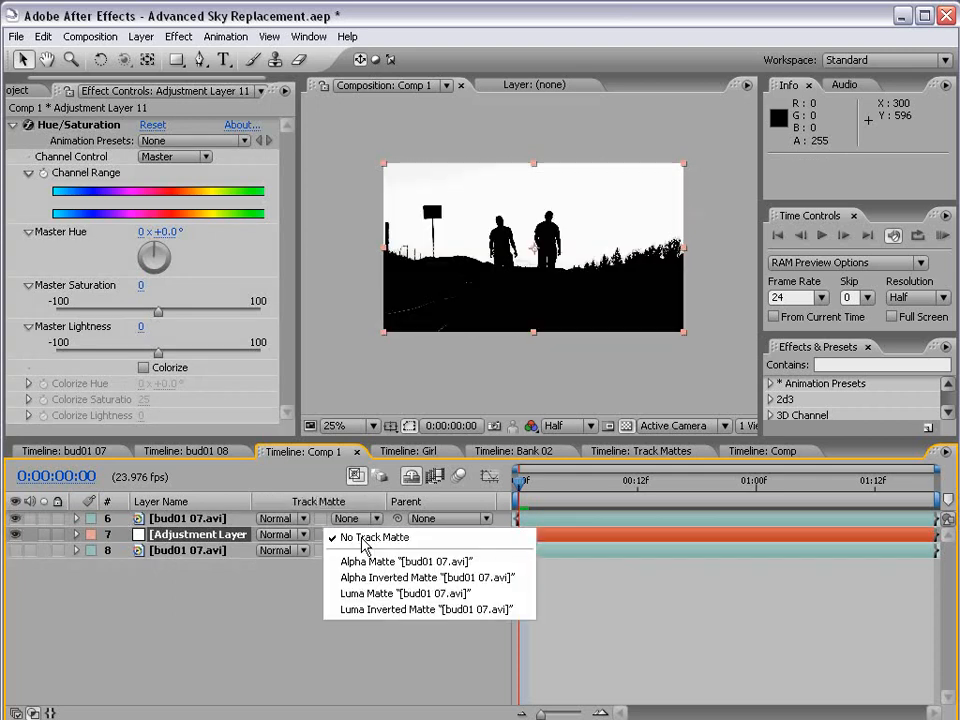
click(368, 592)
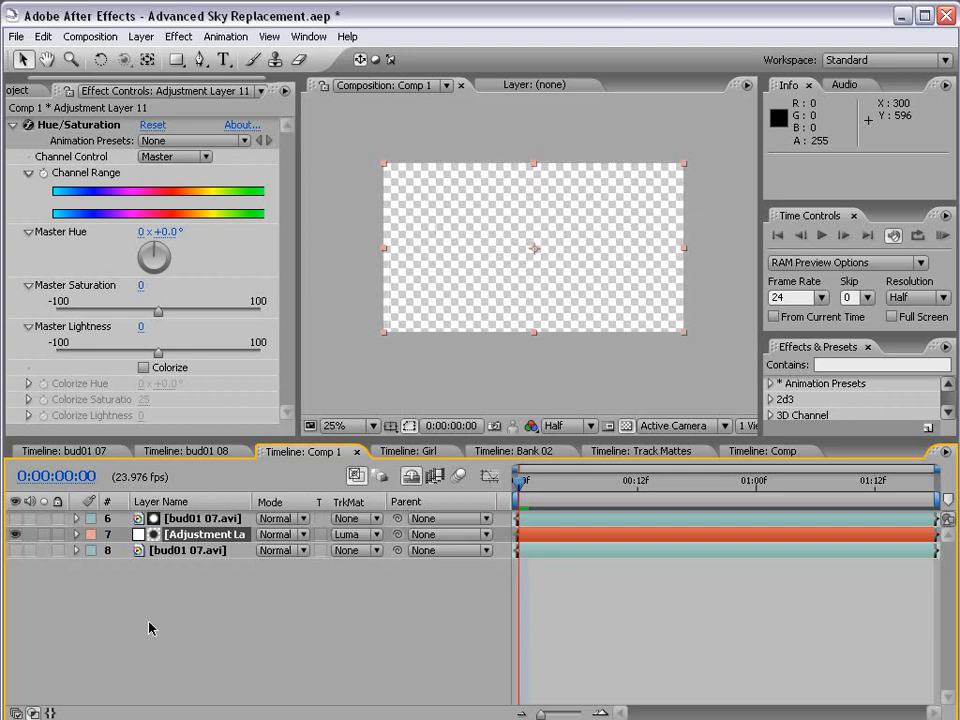
click(16, 550)
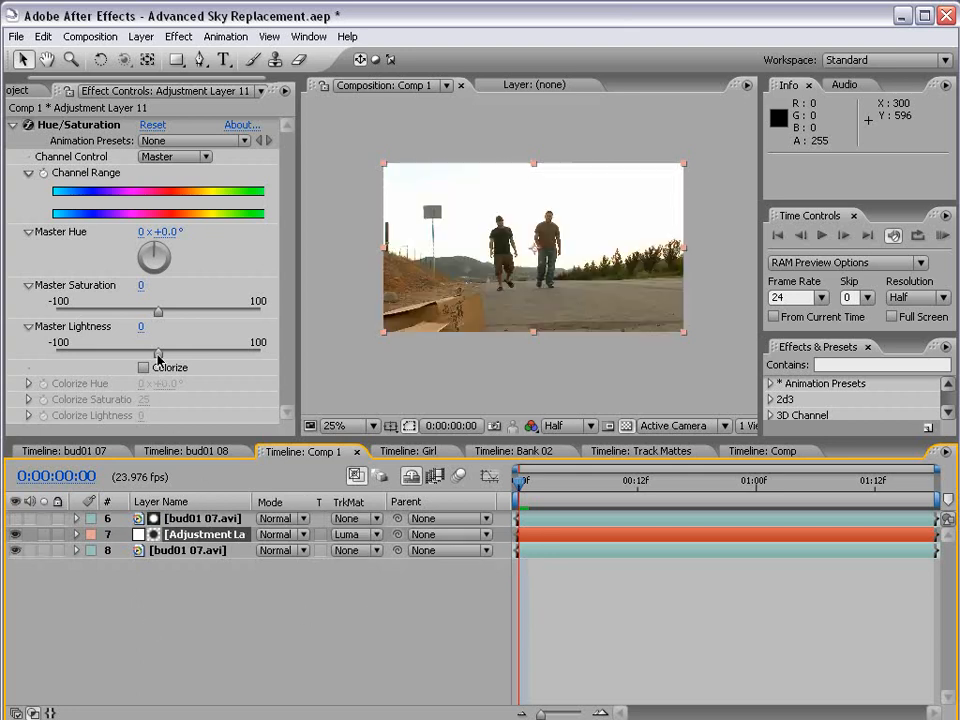
Try darkening the sky with a Master Lightness of -77, compare it against the matte layer, and reset Hue/Saturation
drag(158, 358, 80, 356)
key(period)
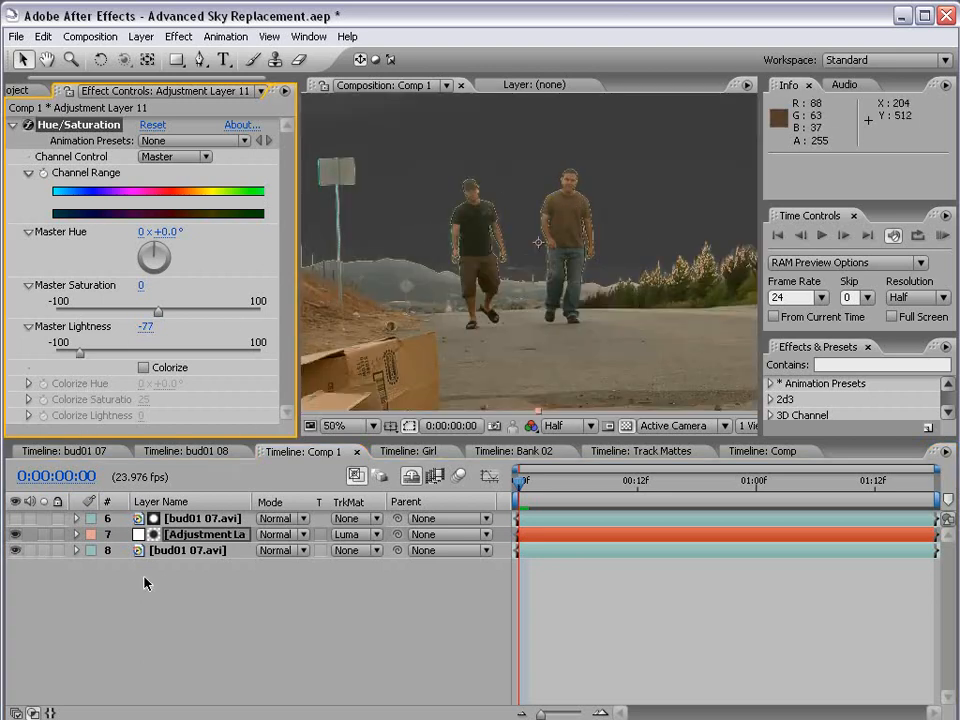
click(14, 518)
key(comma)
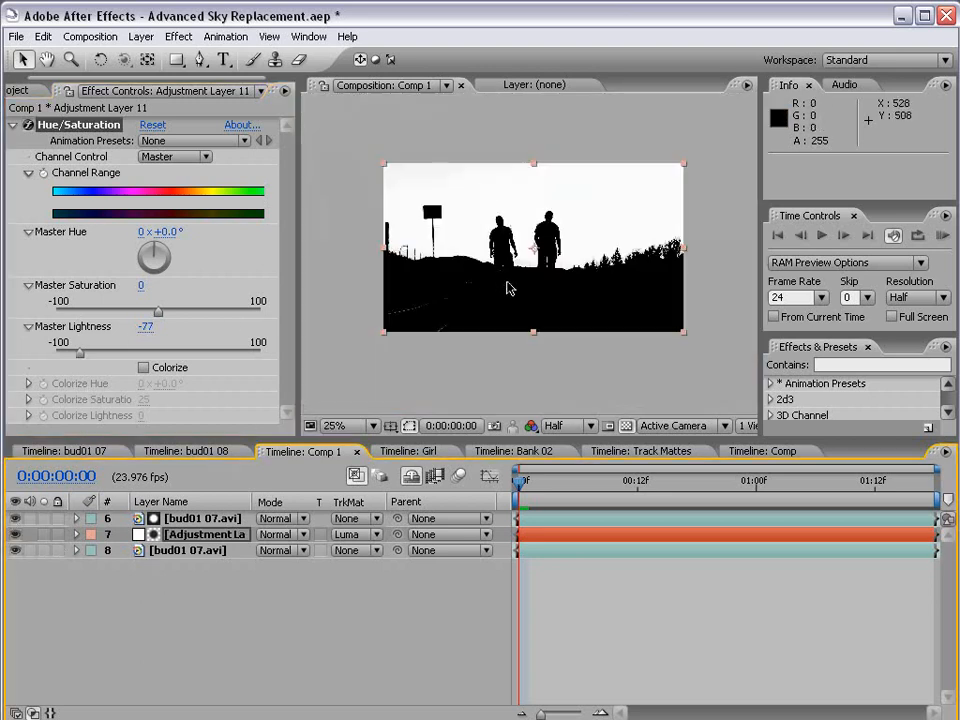
key(period)
click(14, 518)
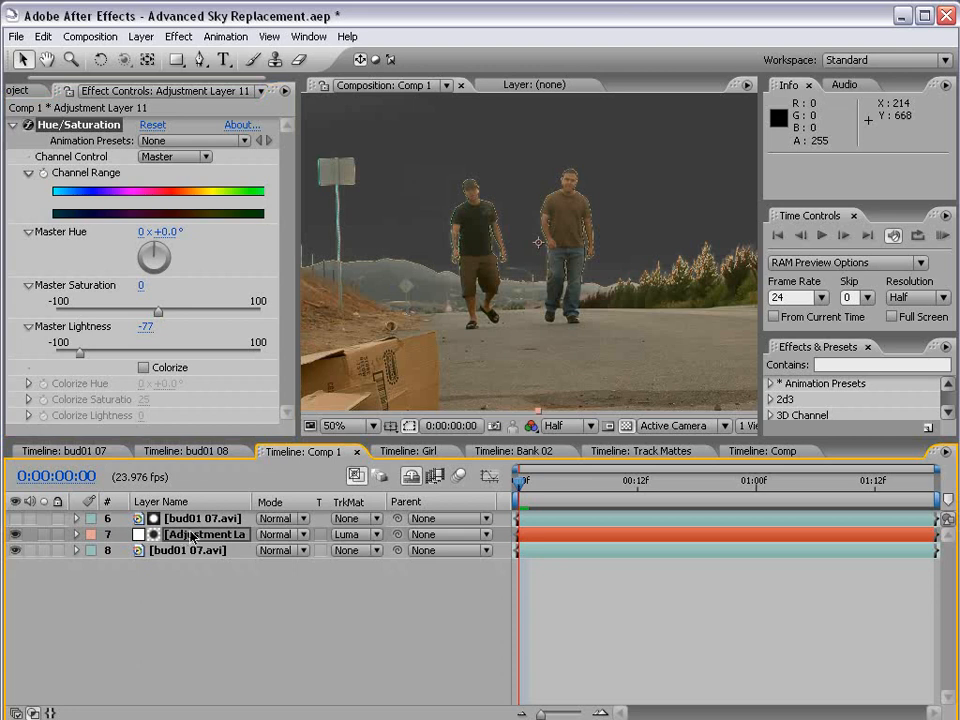
click(150, 126)
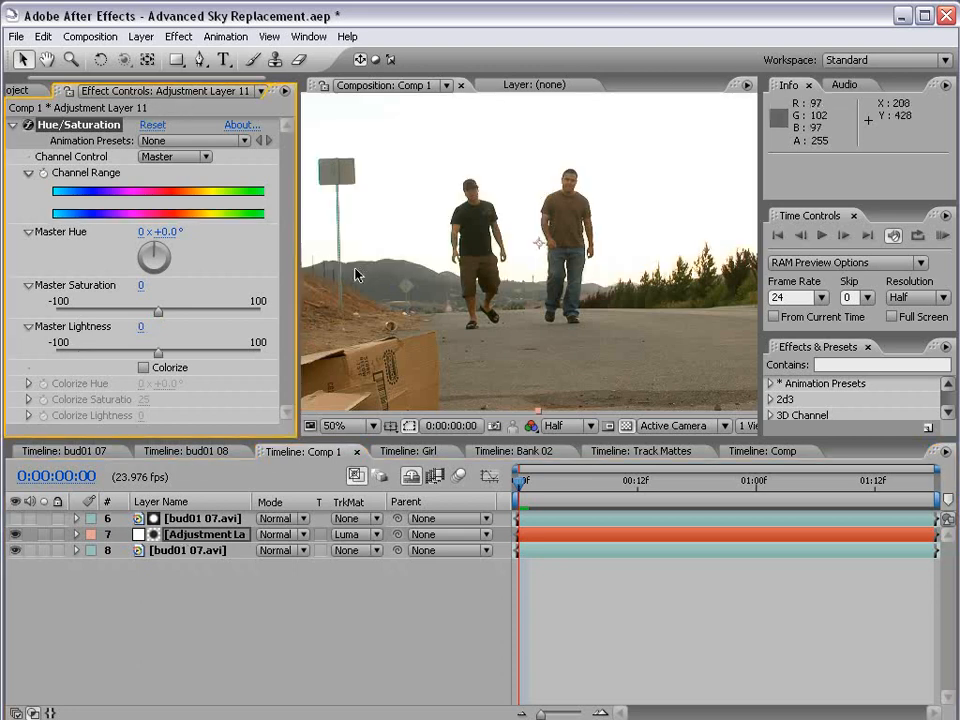
Colorize the matted sky with a hue of 1 x +87° and lightness of -17, check it enlarged, and save the project
click(144, 368)
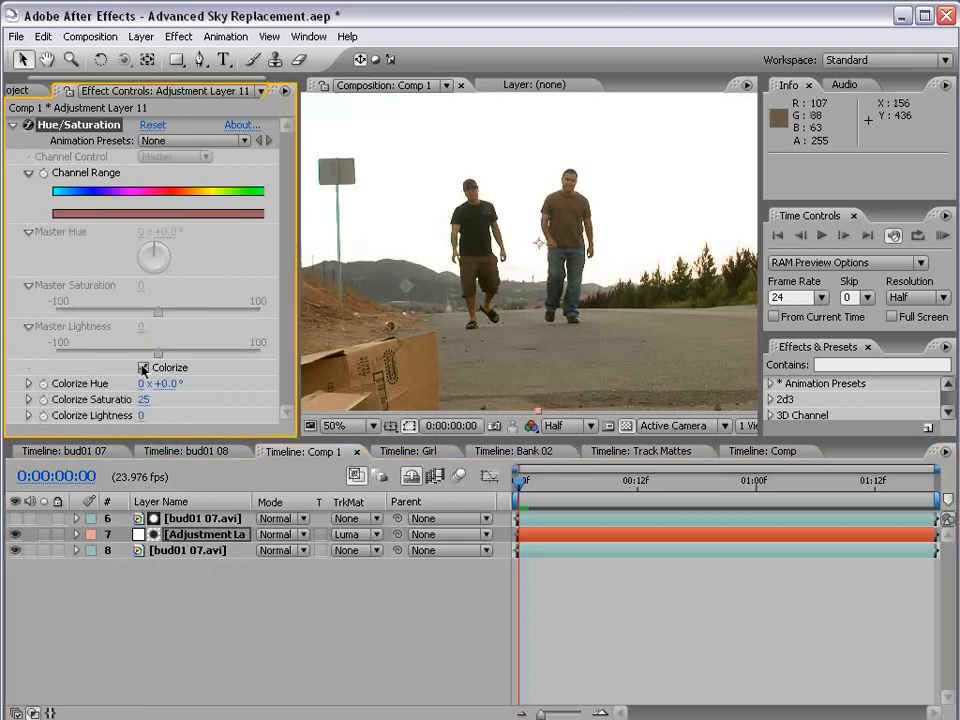
drag(141, 415, 305, 381)
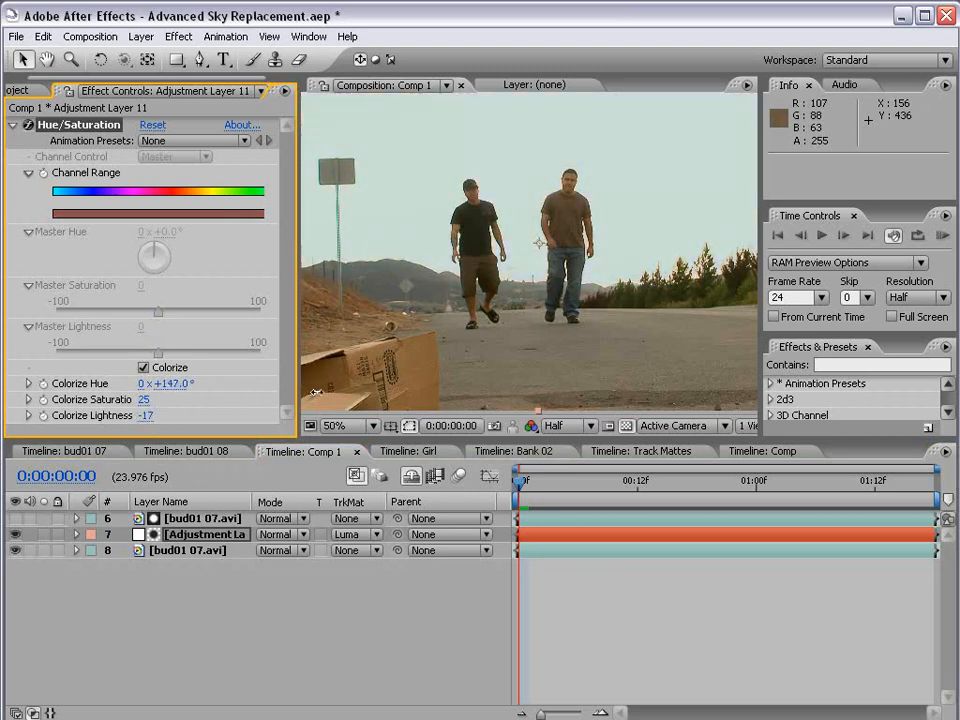
key(comma)
drag(167, 384, 437, 386)
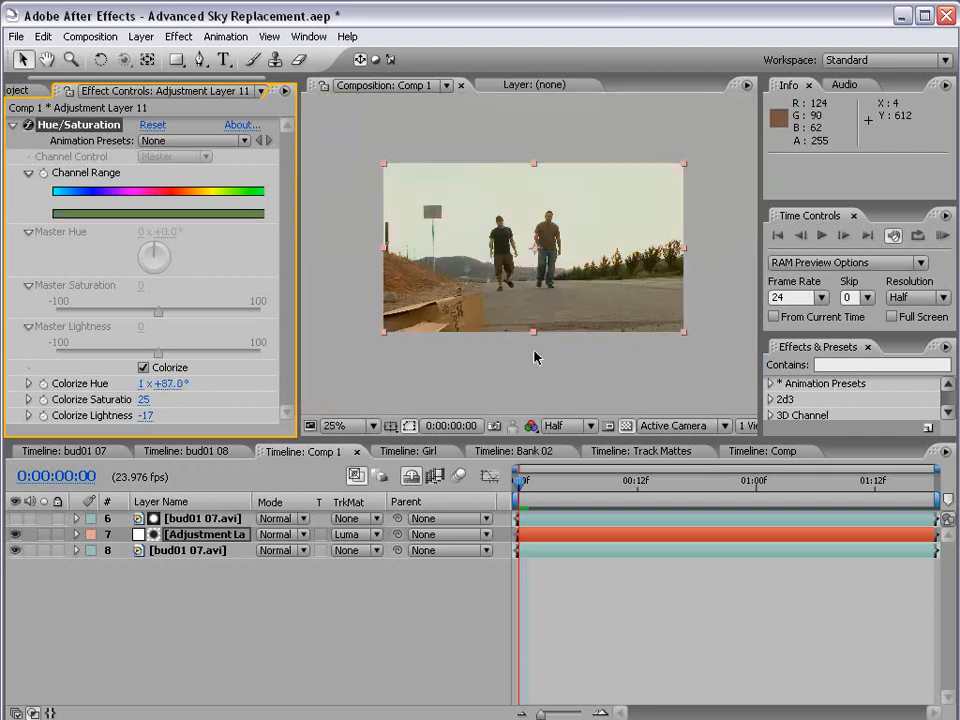
key(period)
key(grave)
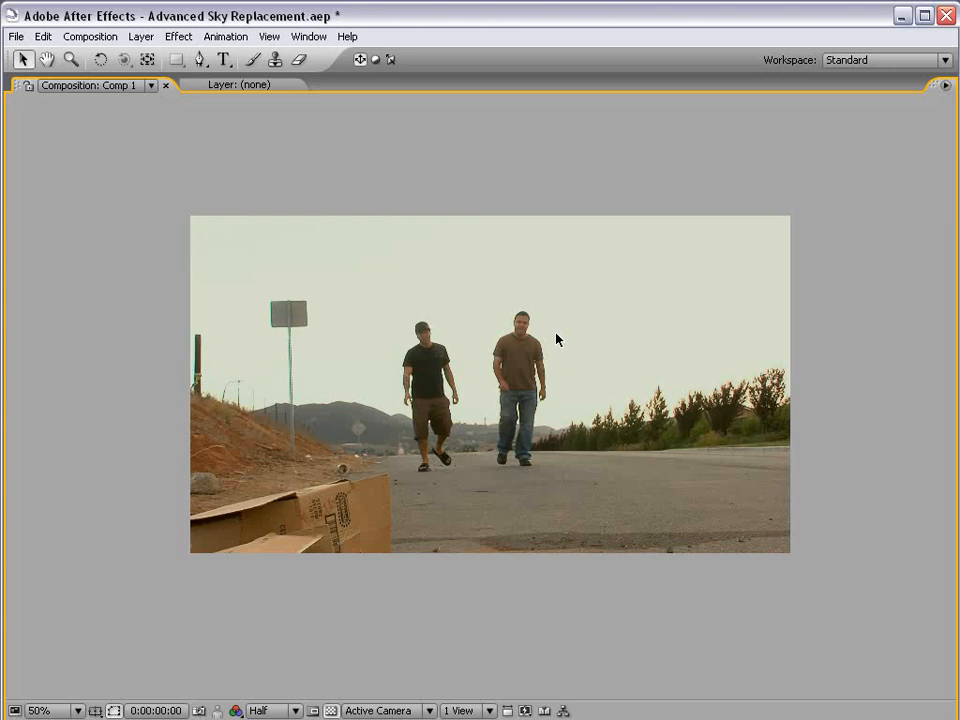
key(grave)
key(comma)
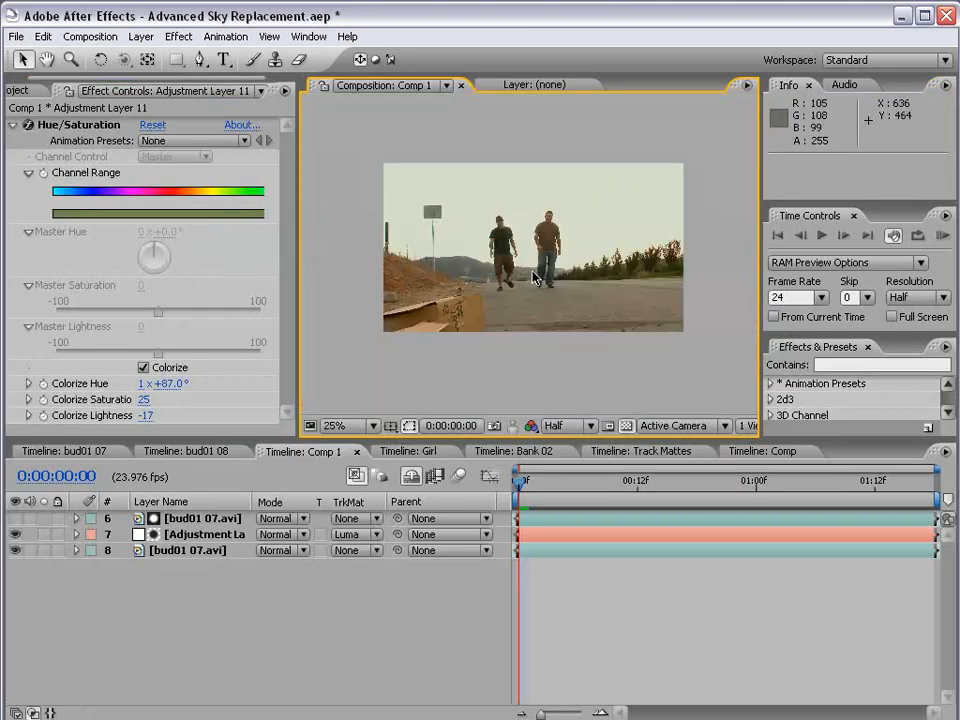
key(ctrl+s)
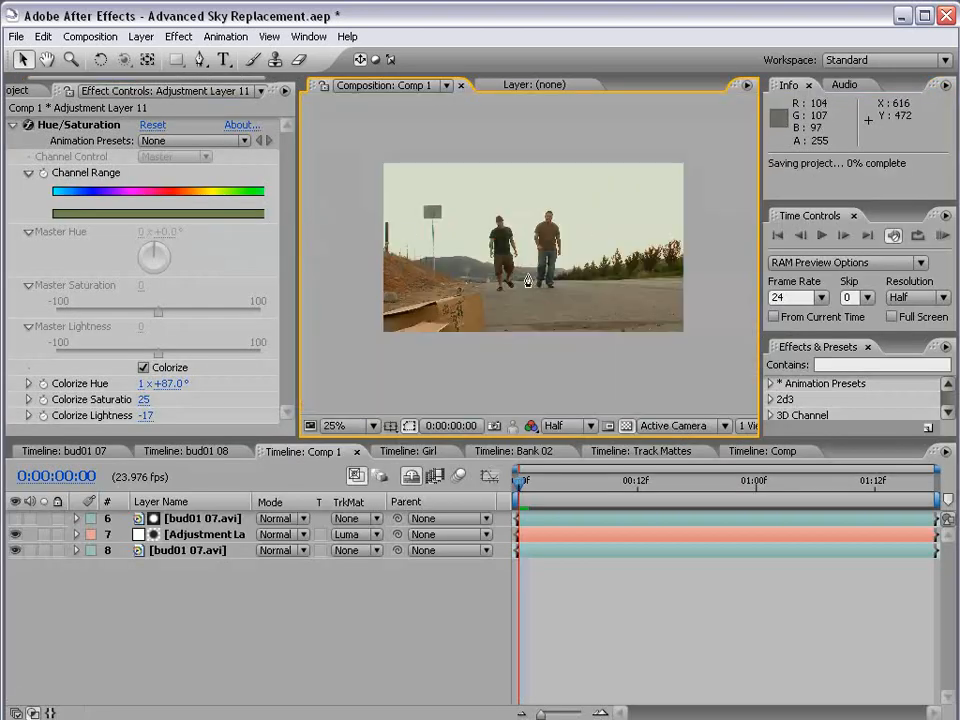
Create a 1280 x 720 solid layer in a light sky blue
click(146, 39)
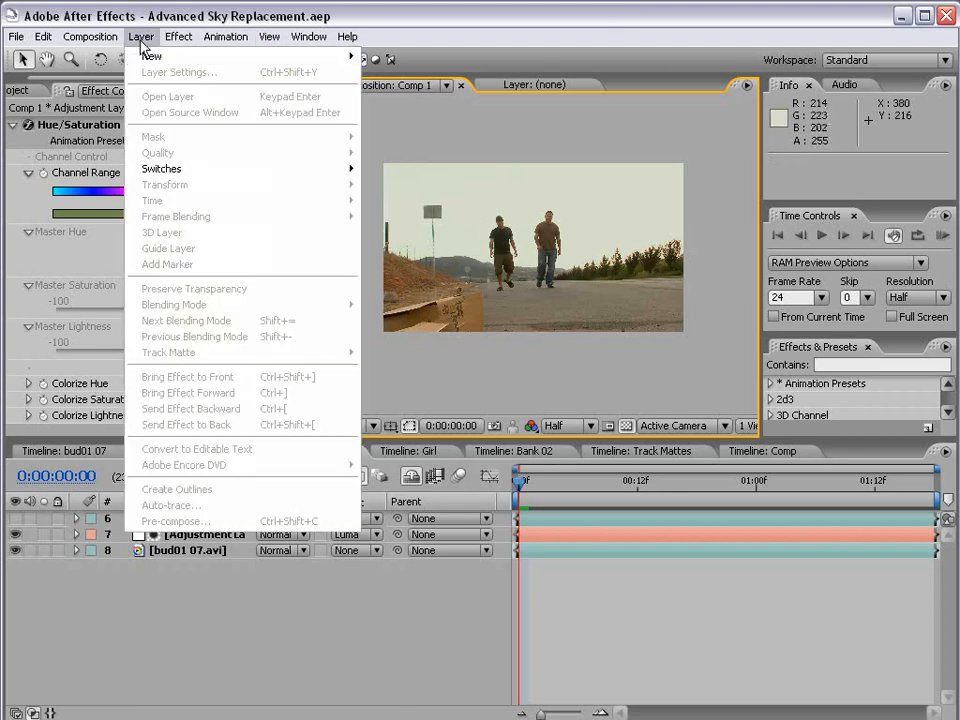
mouse_move(320, 57)
click(414, 78)
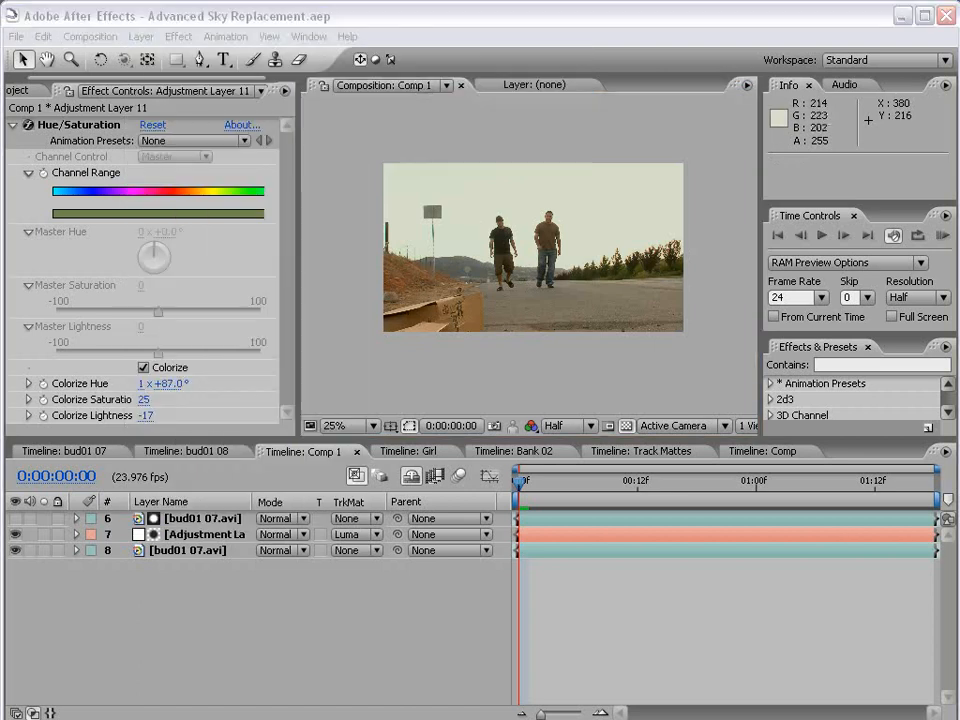
drag(560, 199, 258, 212)
click(255, 512)
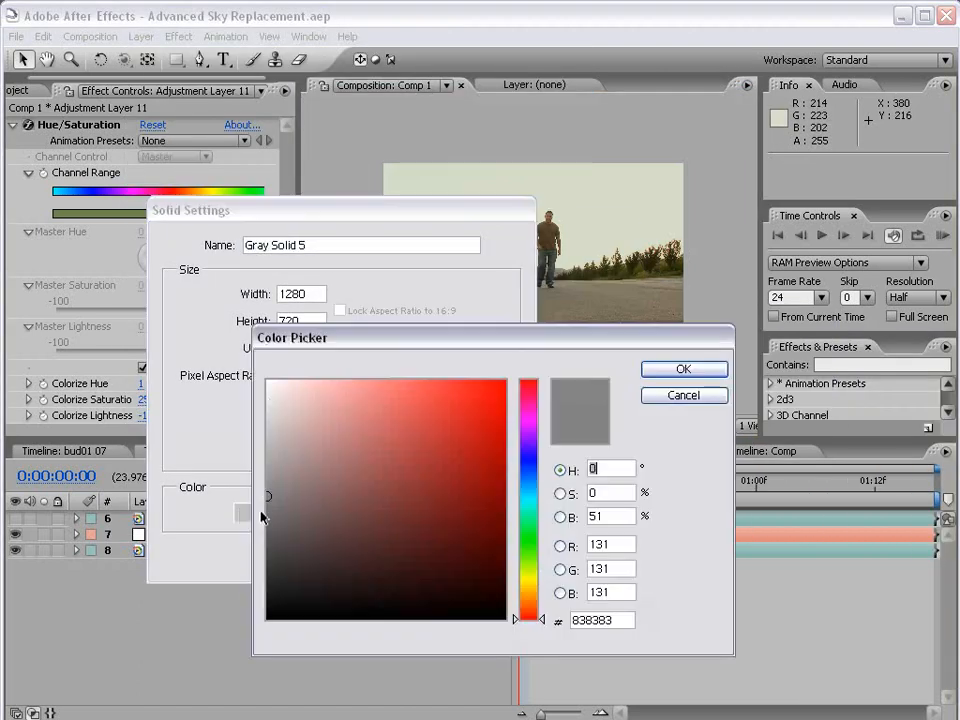
click(533, 488)
mouse_move(341, 386)
mouse_down()
mouse_move(360, 403)
mouse_move(334, 435)
mouse_up()
click(684, 369)
click(381, 557)
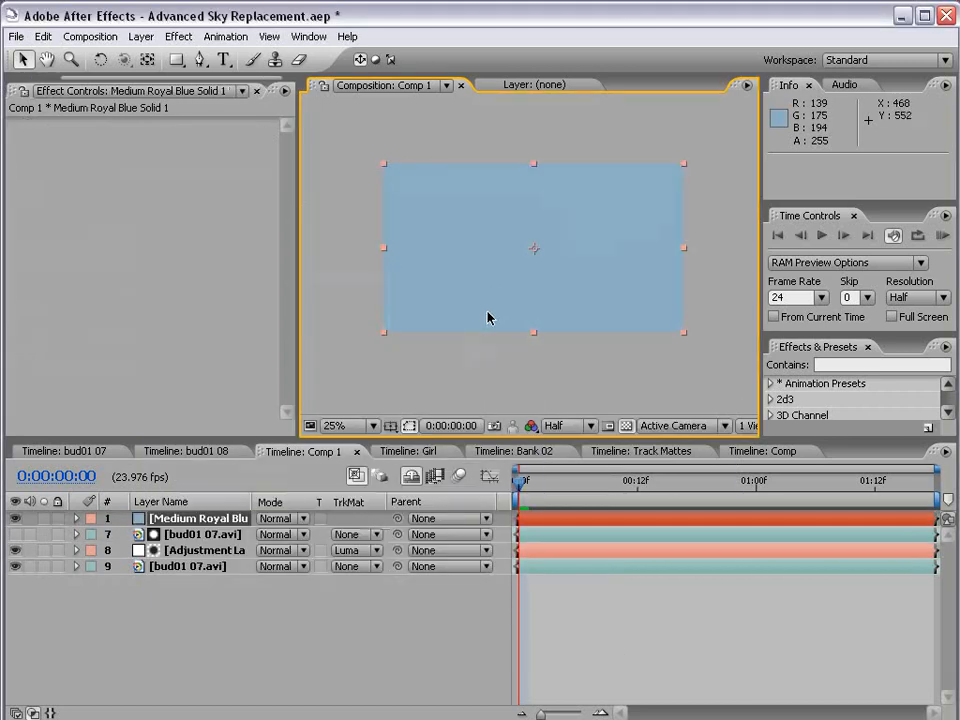
Mask the blue solid with a wide rectangle over the frame's upper half and feather the mask by 315 pixels
key(comma)
click(176, 60)
drag(369, 169, 669, 243)
key(f)
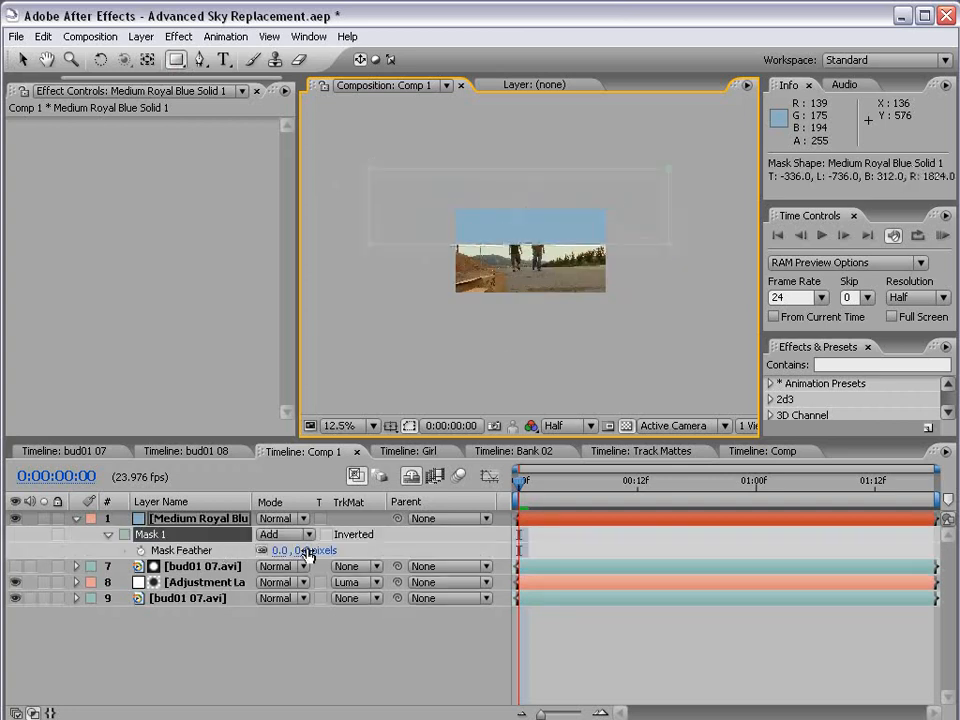
drag(305, 550, 588, 539)
key(v)
key(period)
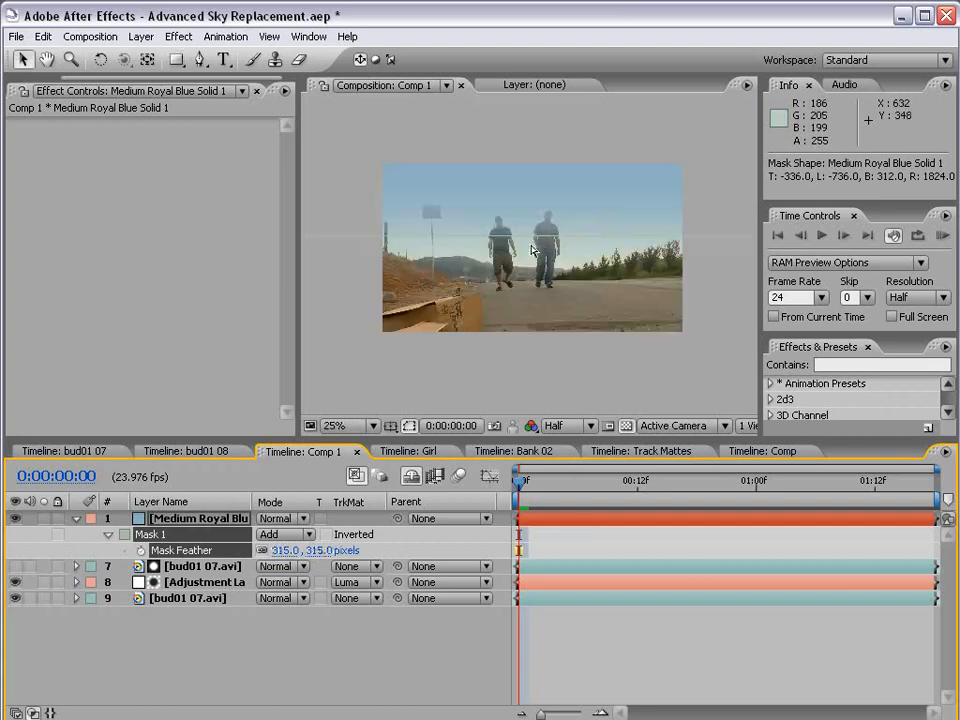
Move the blue solid up to position 640, 288, lower its layer opacity, and check the sky gradient in a maximized composition view
drag(527, 165, 513, 260)
click(202, 518)
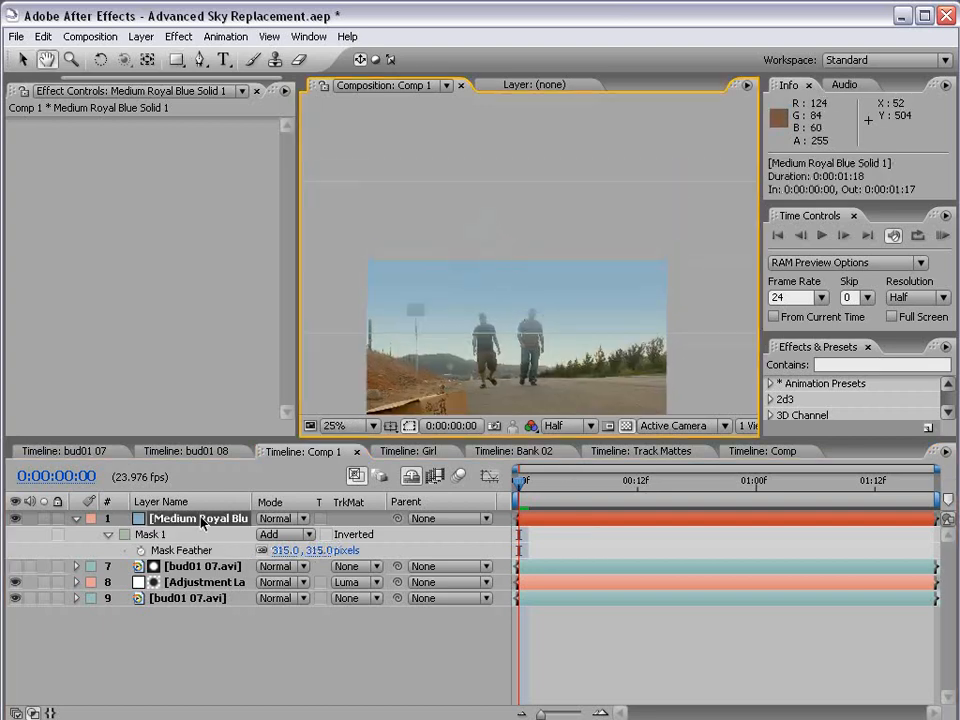
drag(568, 295, 568, 277)
key(t)
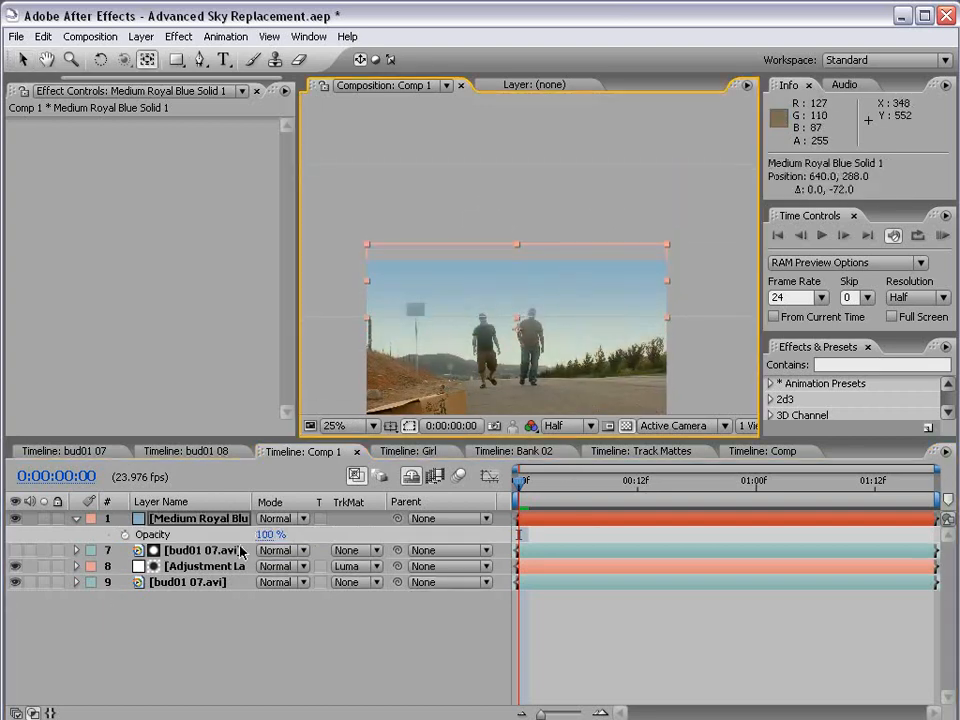
key(t)
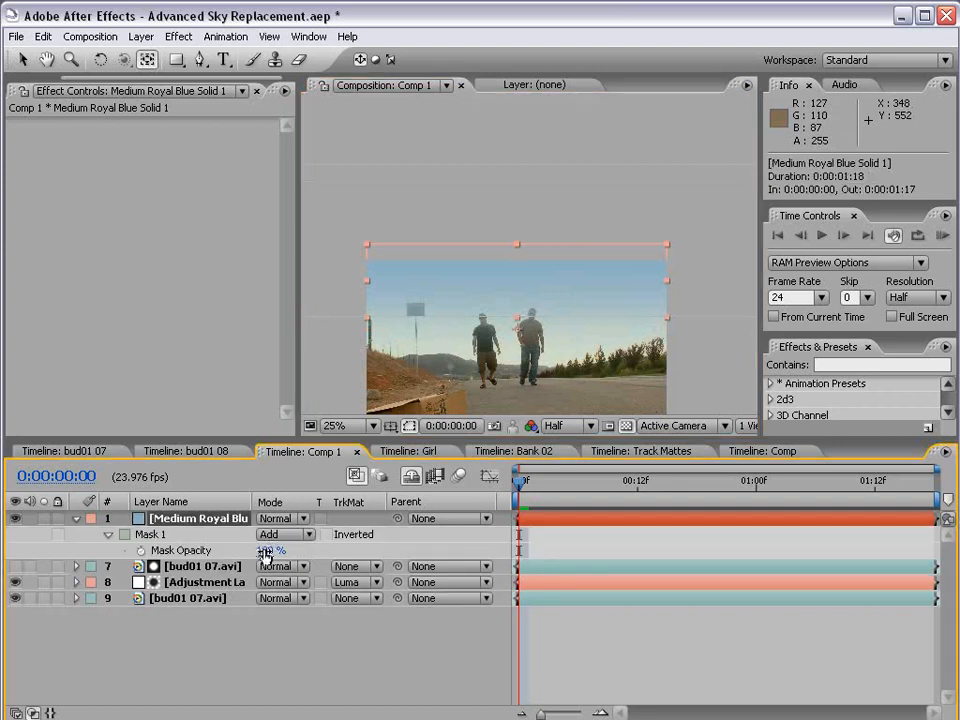
key(t)
drag(265, 535, 229, 535)
key(grave)
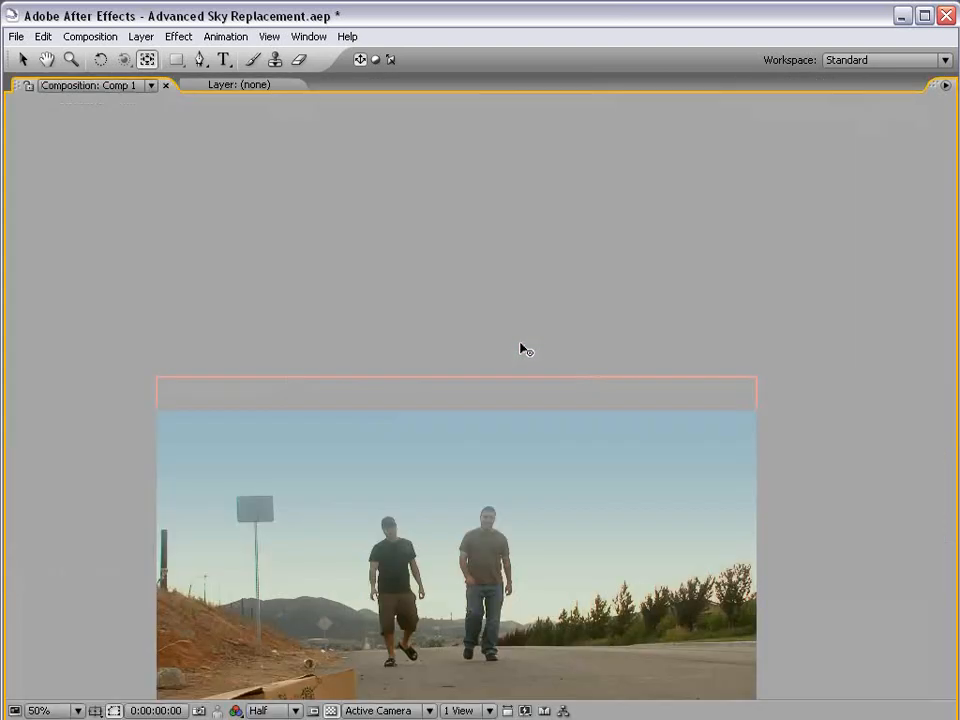
Duplicate the base bud01 07.avi layer and its Colorama matte layer, and stack both copies above the blue solid with the matte on top
key(grave)
scroll(514, 317, down, 5)
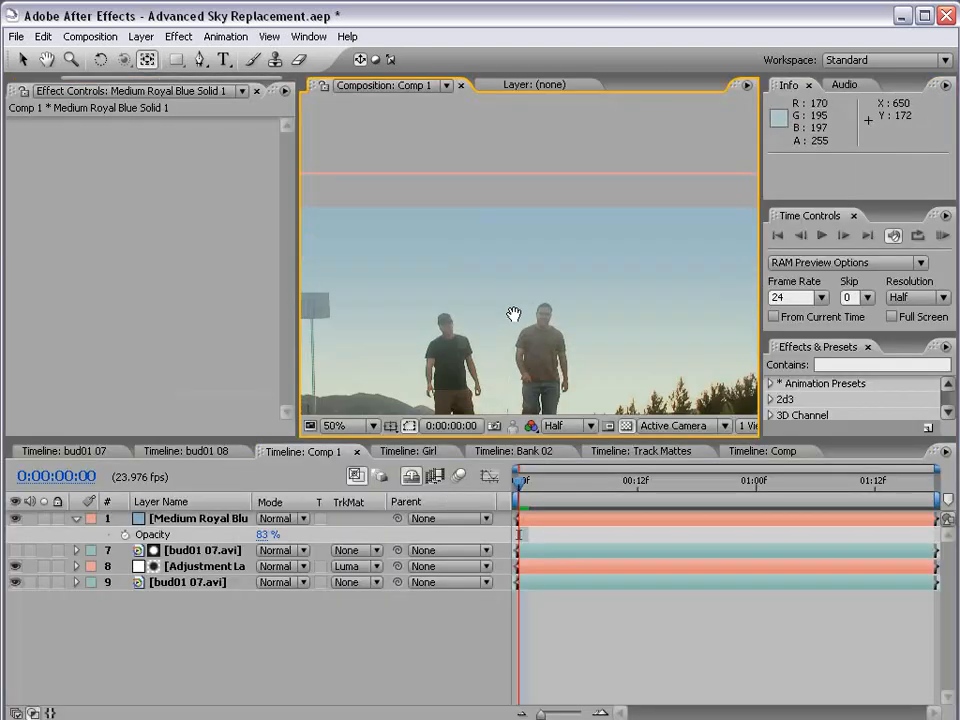
click(194, 583)
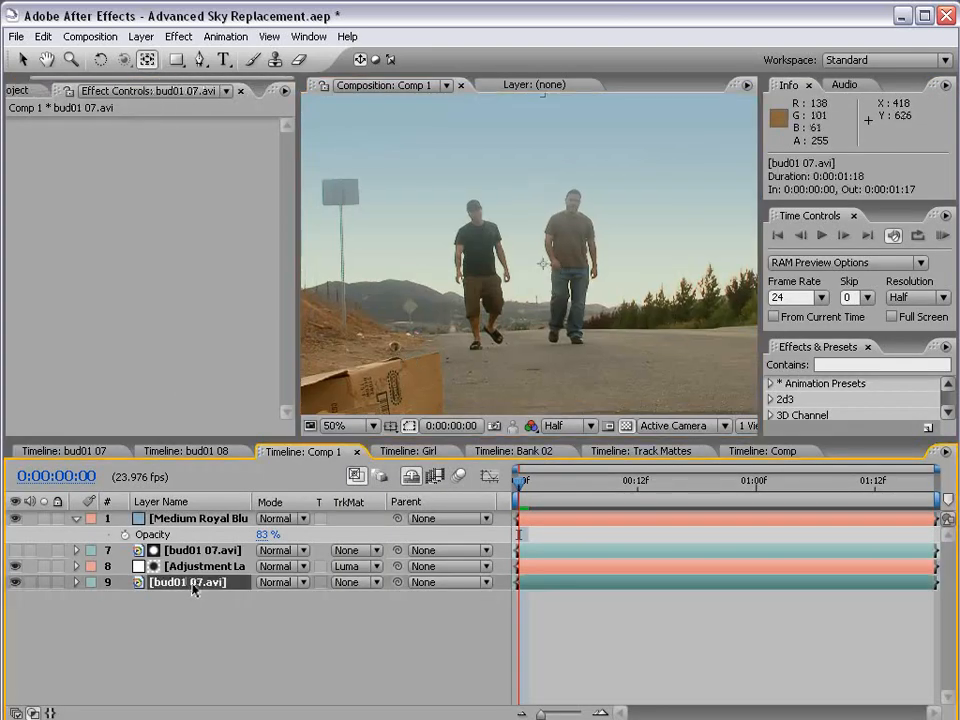
key(ctrl+d)
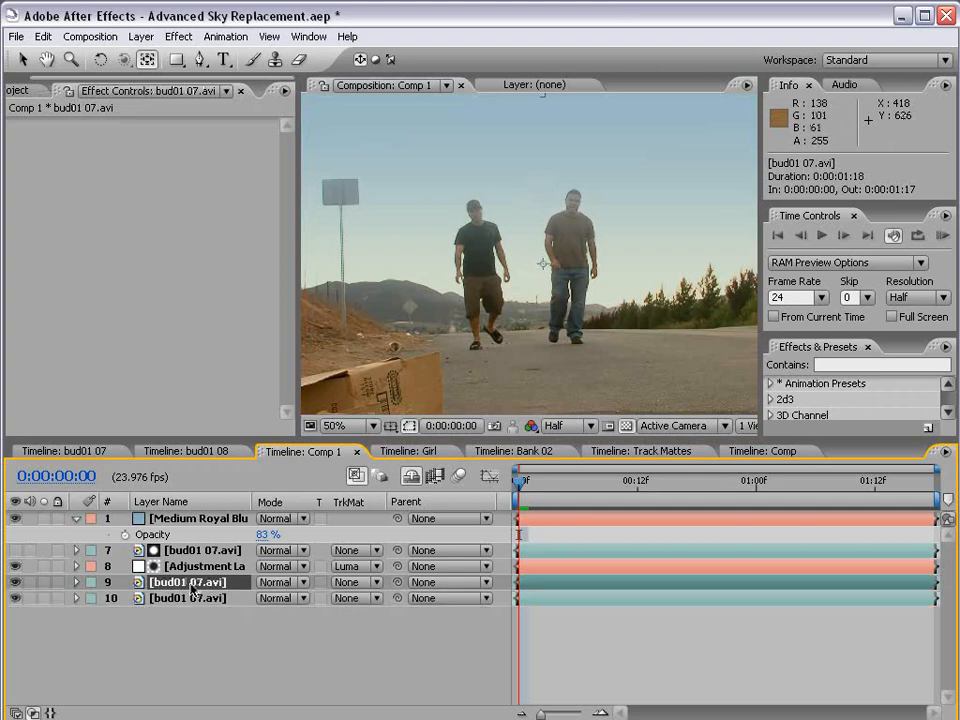
click(185, 551)
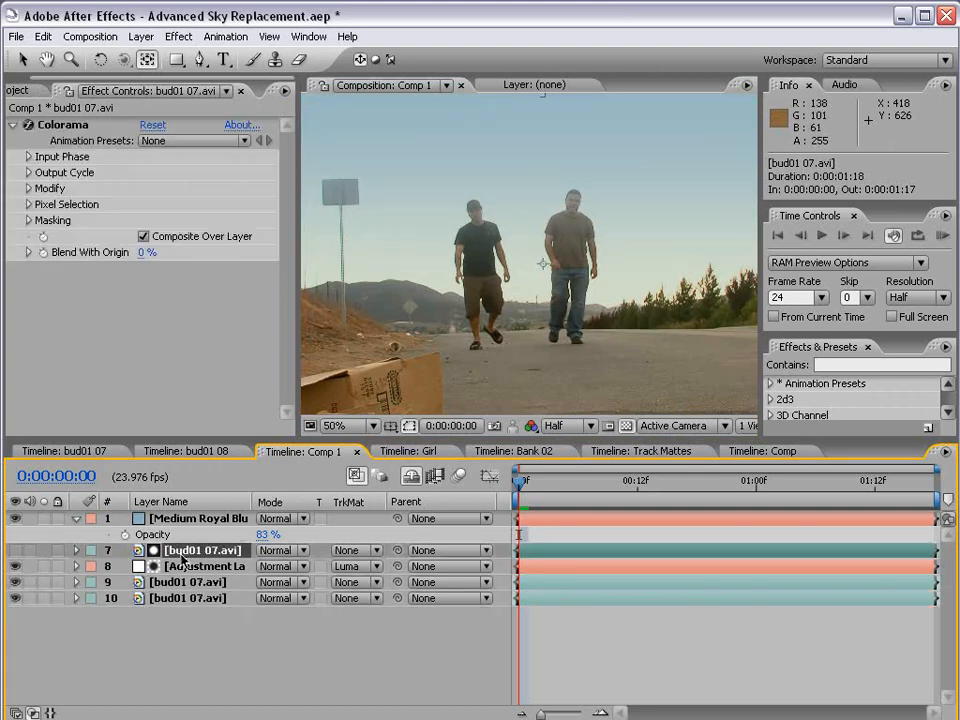
key(ctrl+d)
ctrl+click(178, 598)
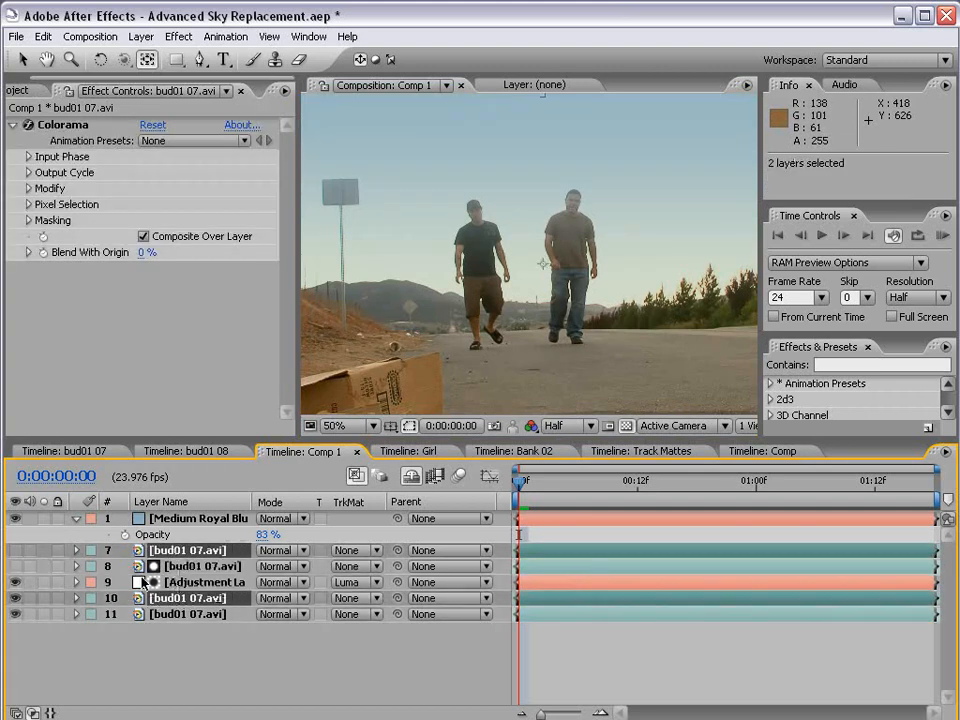
drag(190, 603, 190, 520)
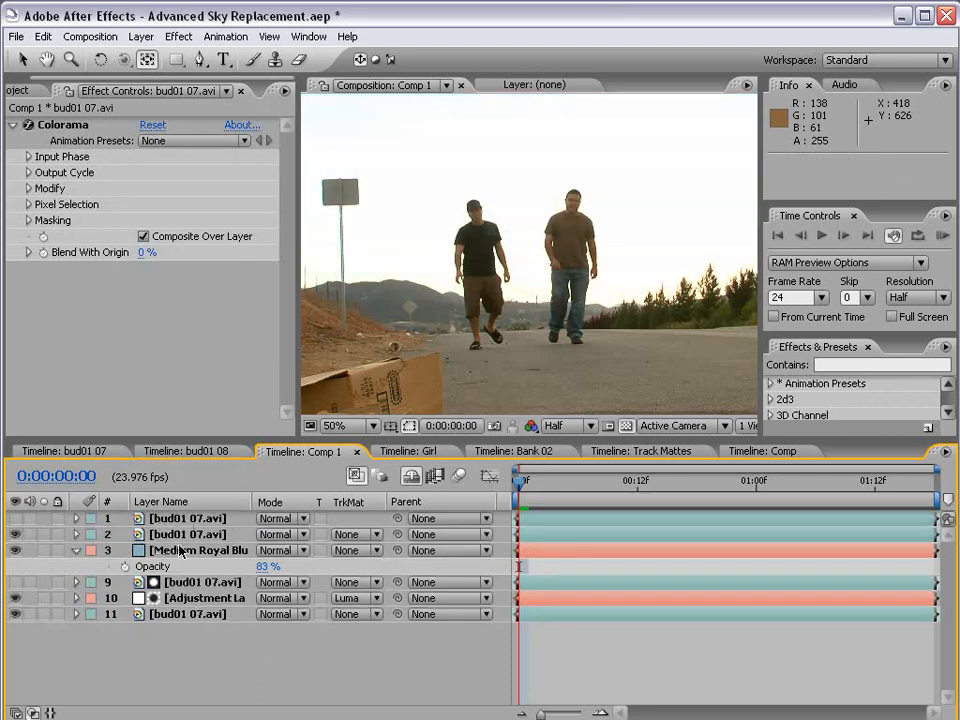
Preview the top Colorama matte and set the clean bud01 07.avi copy beneath it to use it as a Luma Inverted track matte
click(140, 535)
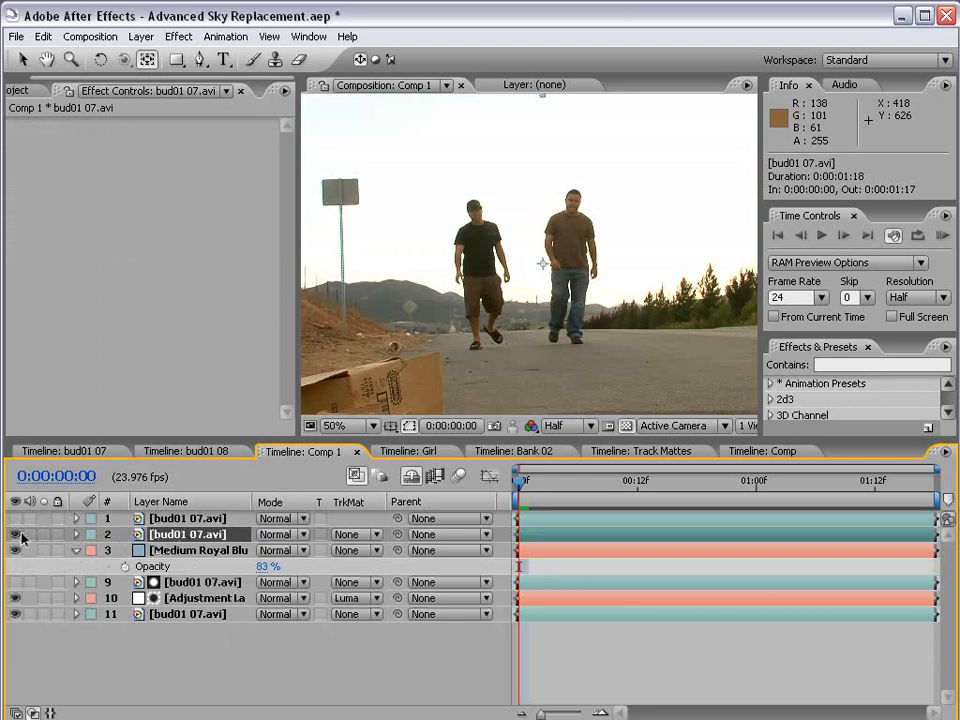
click(353, 535)
click(15, 518)
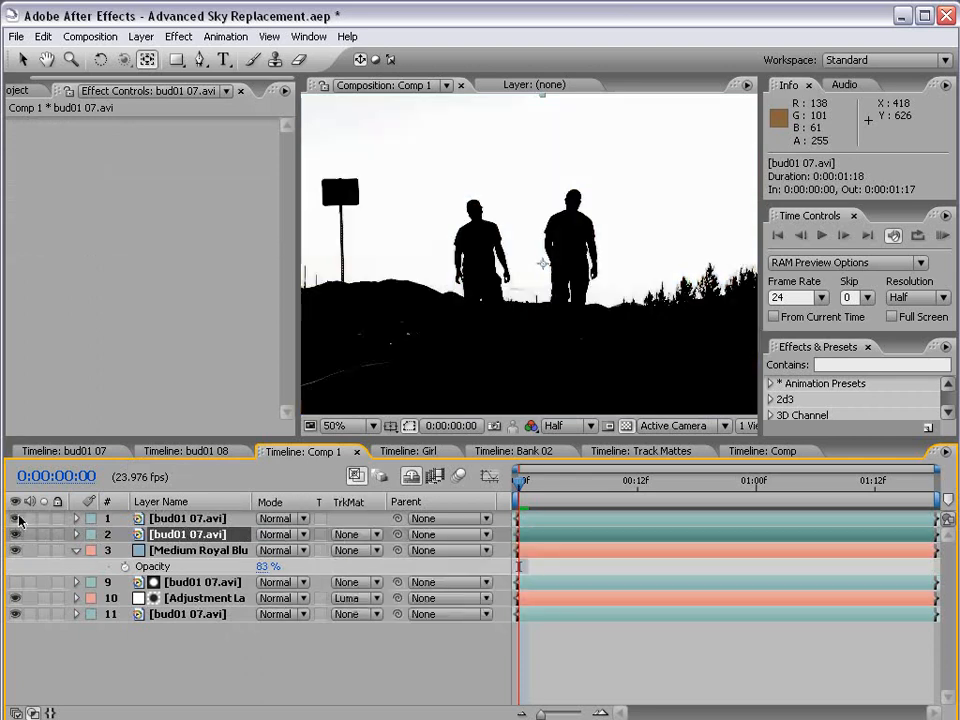
click(15, 518)
click(353, 535)
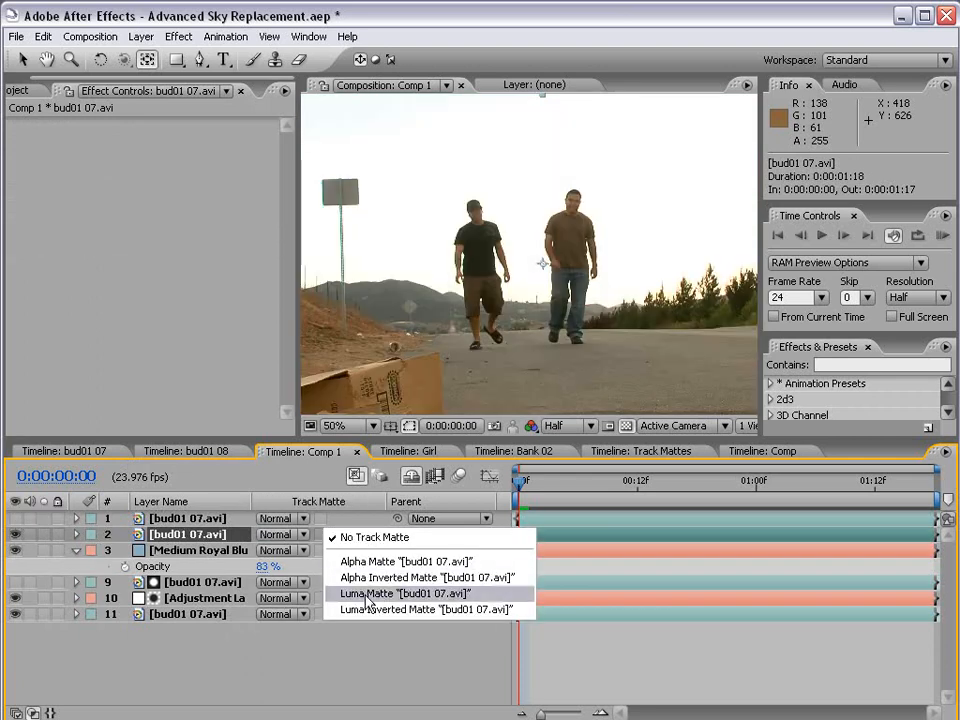
click(364, 596)
click(353, 535)
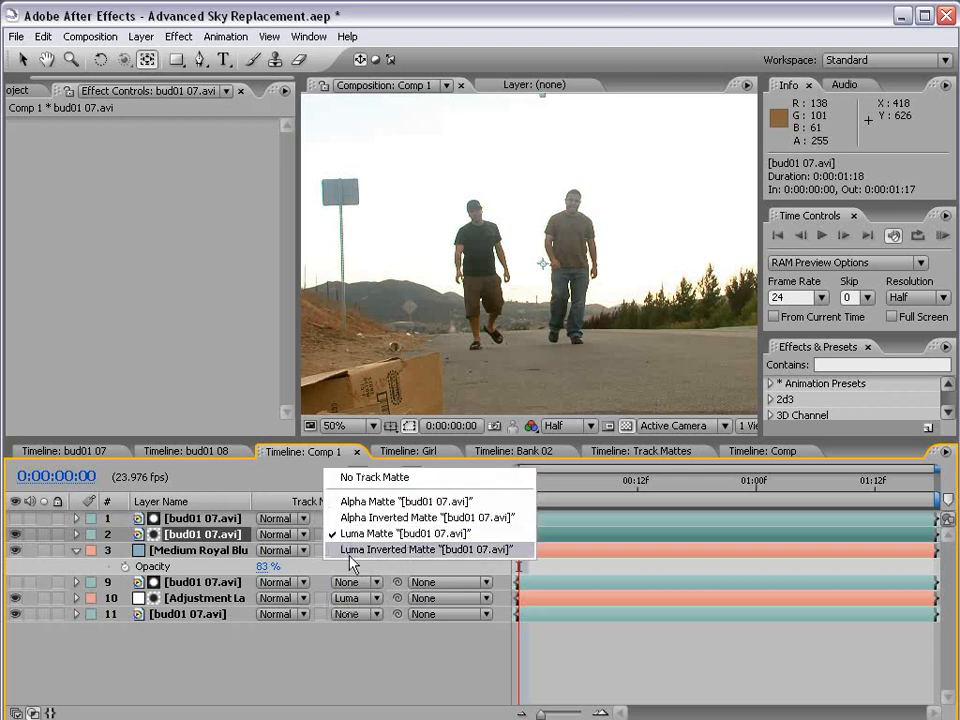
click(470, 551)
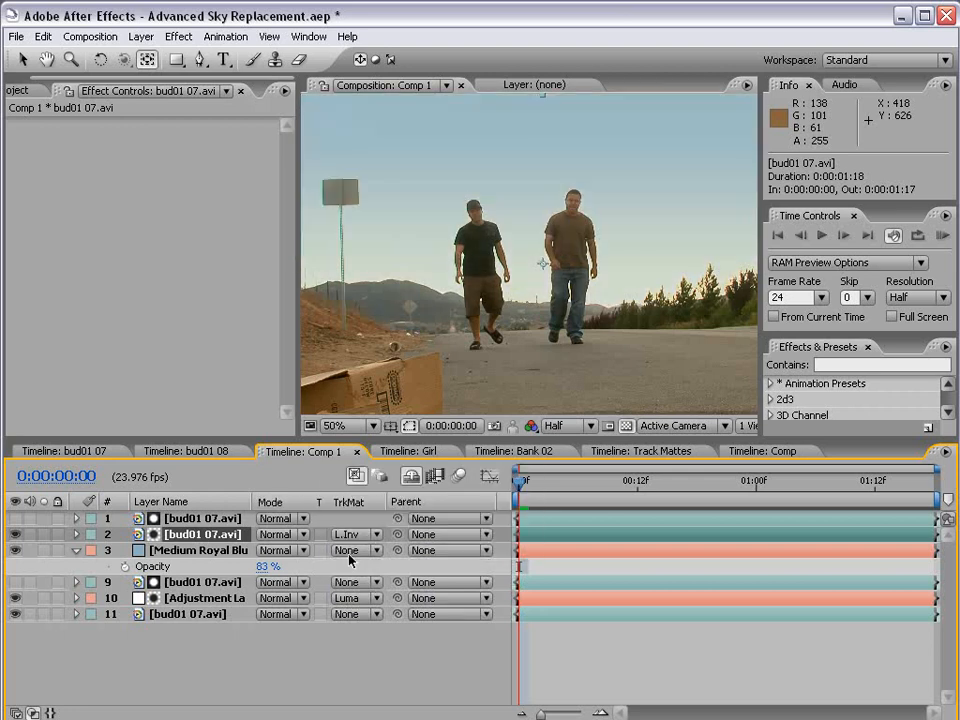
Solo the matted foreground copy to inspect its cut-out against transparency, and turn the solo off again
click(43, 535)
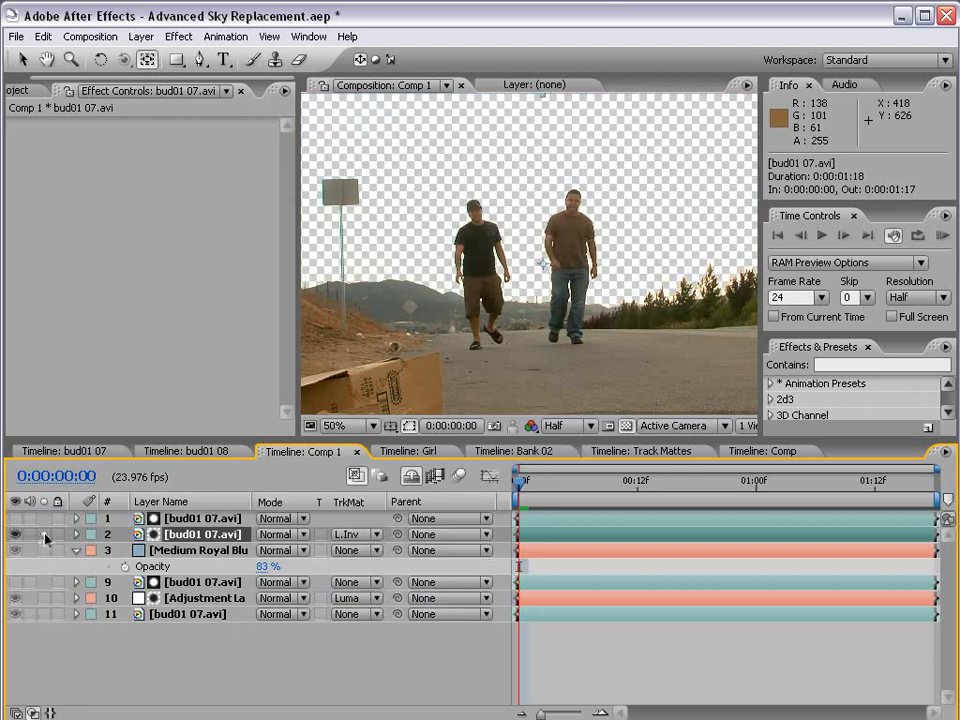
scroll(496, 266, down, 1)
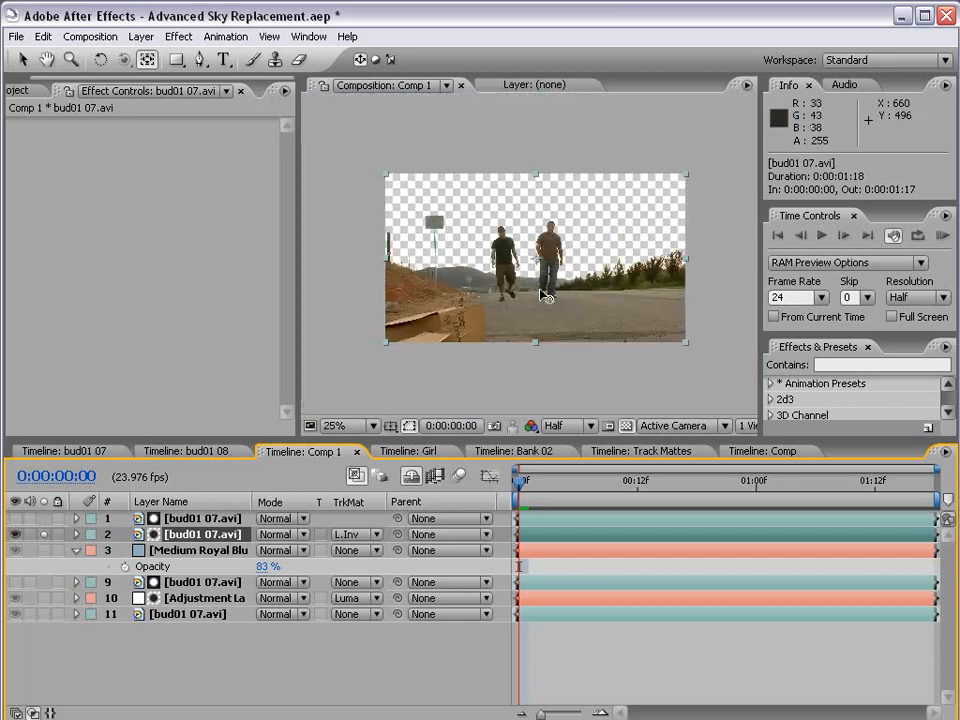
key(grave)
scroll(540, 330, up, 1)
scroll(537, 367, down, 1)
key(grave)
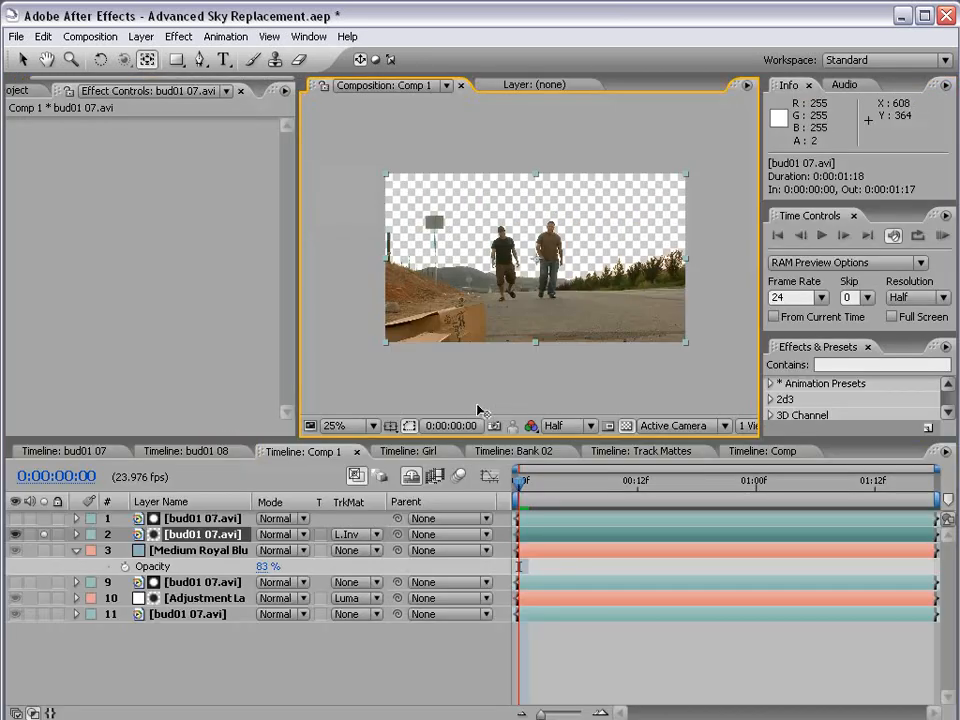
click(43, 534)
Examine the full sky composite in the enlarged composition view at the first frame and at 0:00:01:11
key(grave)
scroll(506, 346, up, 1)
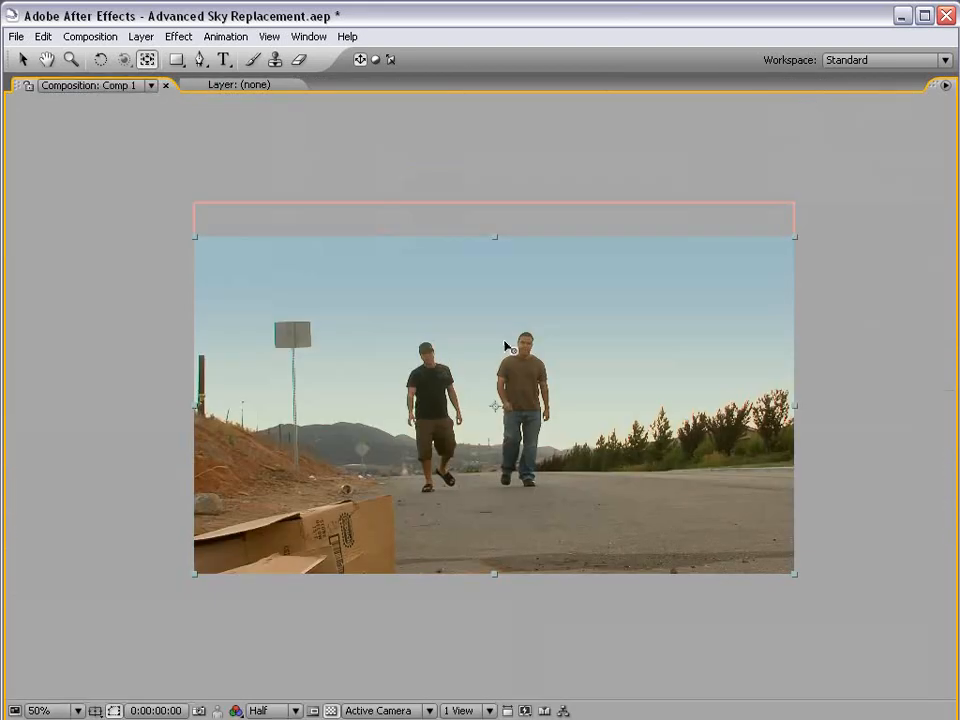
scroll(557, 565, down, 1)
key(grave)
drag(520, 483, 866, 483)
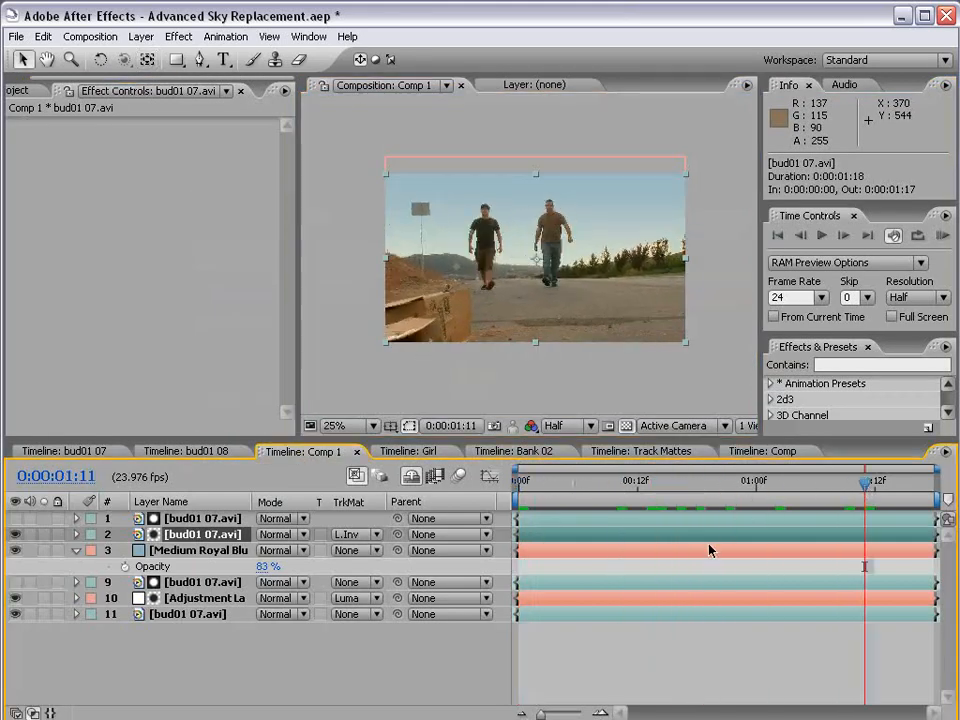
key(grave)
scroll(564, 347, up, 1)
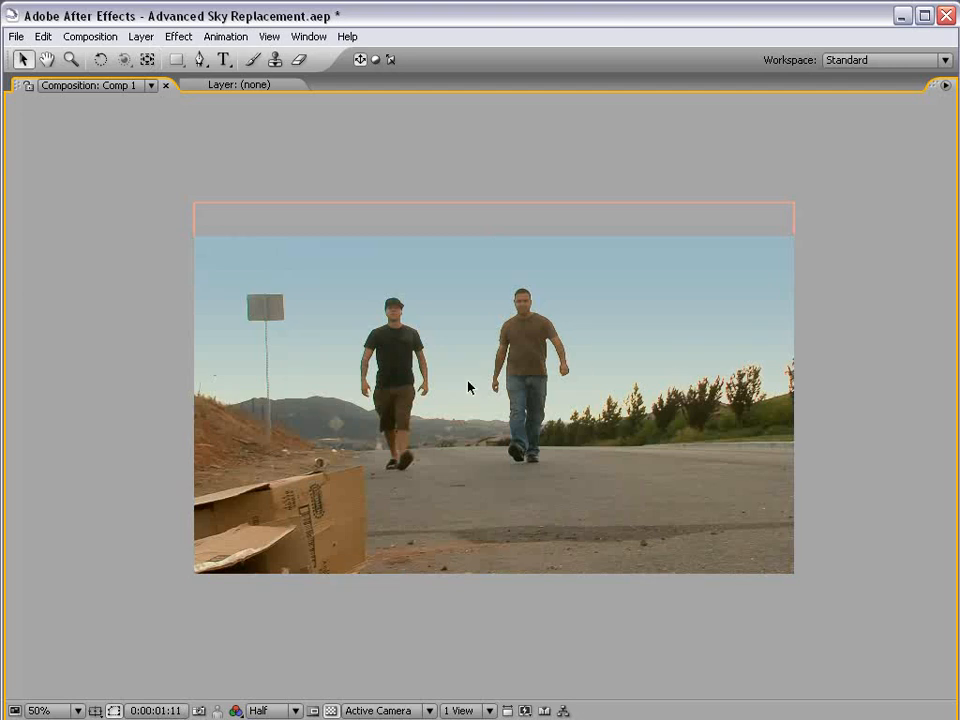
key(grave)
scroll(465, 384, down, 1)
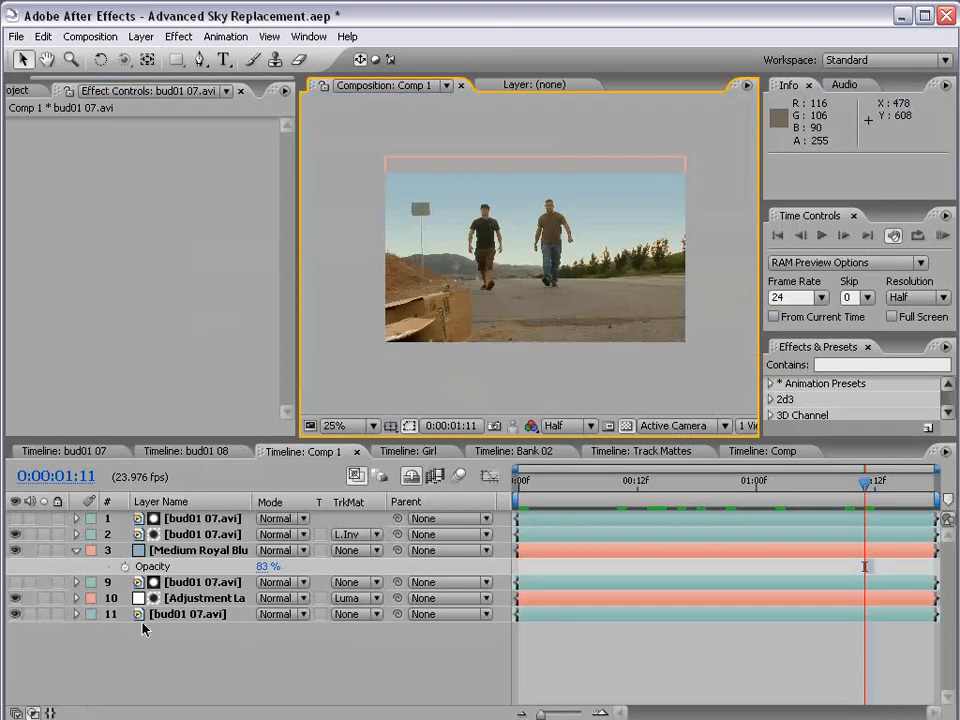
Set the blue solid's opacity to 69%, check the softer sky in the enlarged view, and save the project
click(193, 548)
mouse_move(267, 566)
mouse_down()
mouse_move(225, 571)
mouse_move(254, 571)
mouse_up()
click(187, 614)
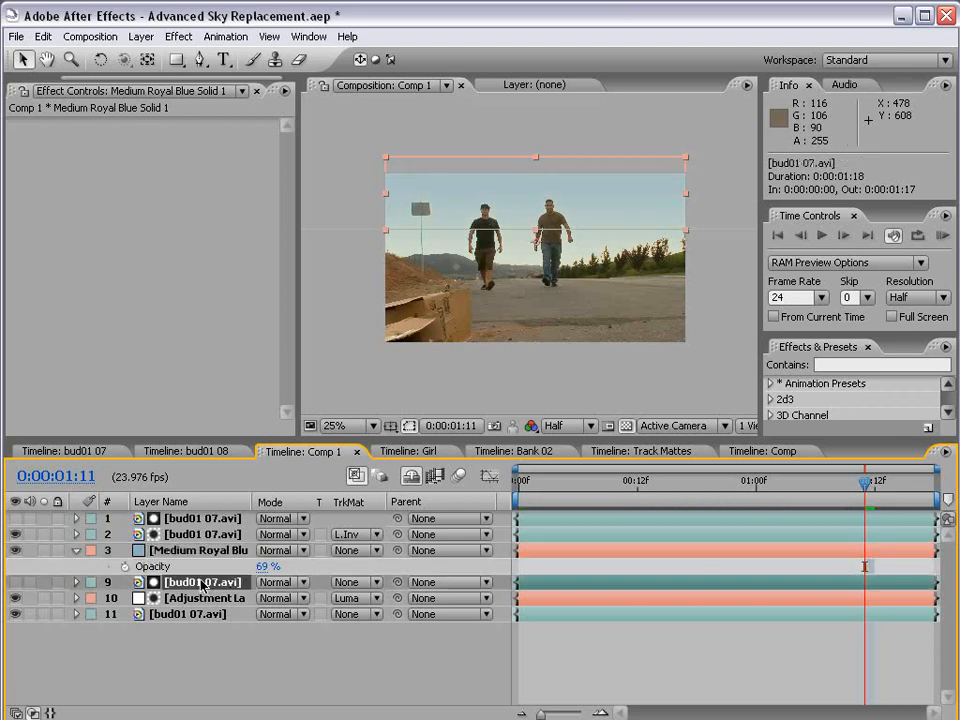
key(grave)
scroll(565, 347, up, 1)
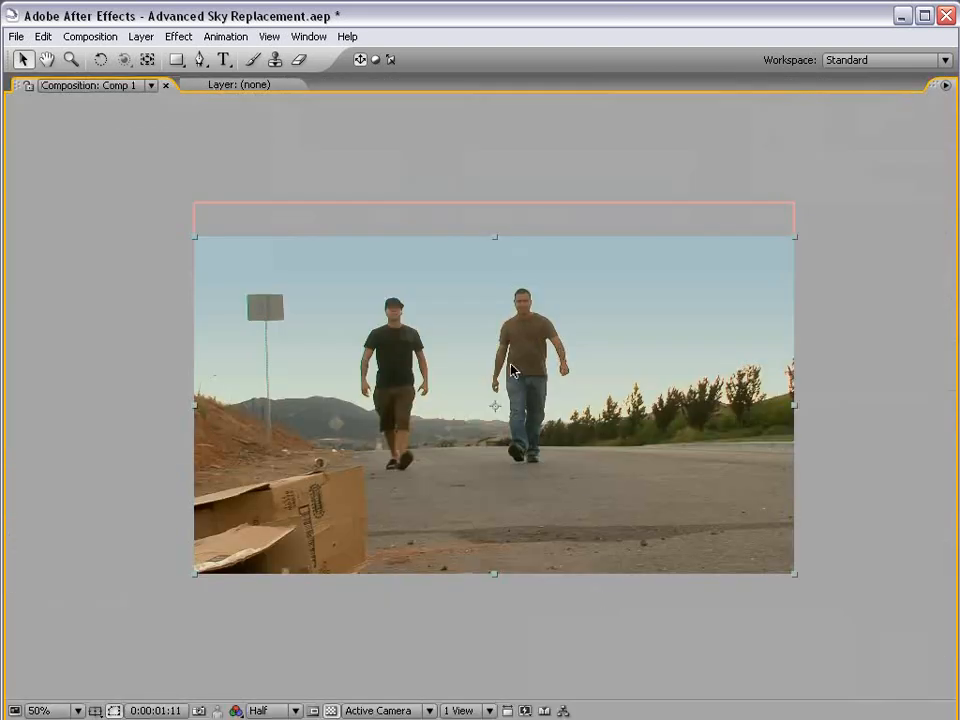
key(grave)
scroll(500, 364, down, 1)
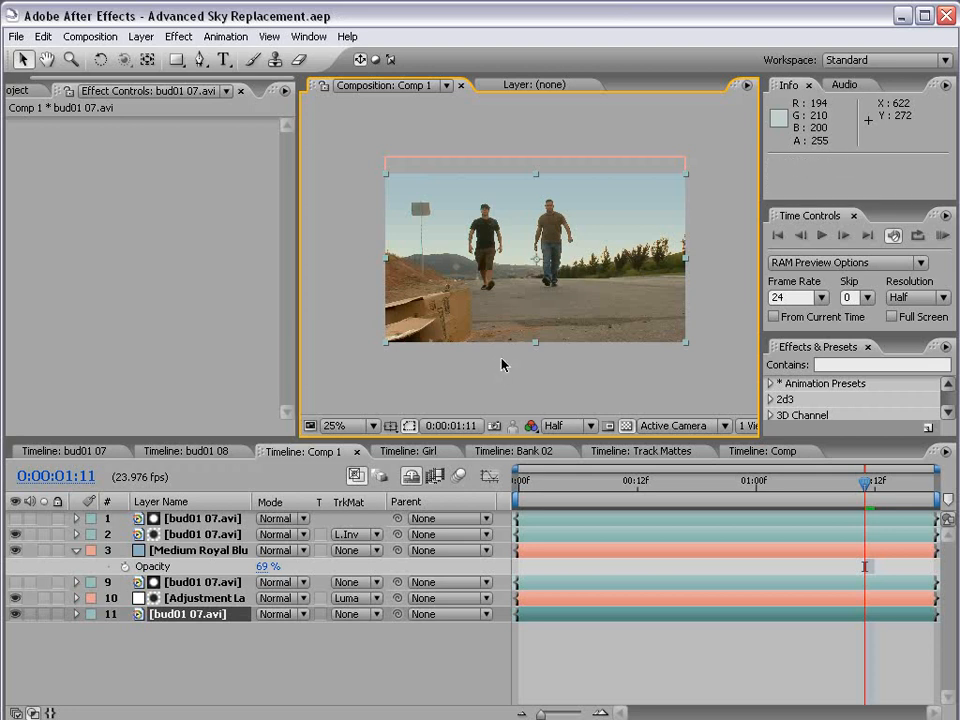
scroll(484, 321, up, 1)
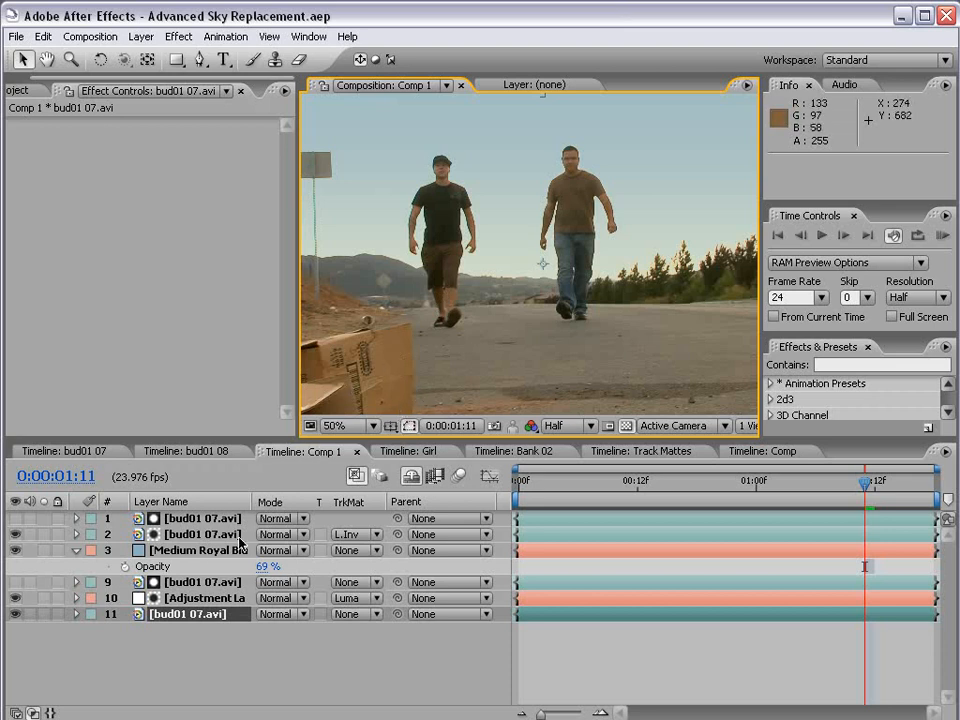
Switch to the Bank 02 composition, enlarge its viewer, mute the matte clips, and hide both adjustment layers
click(520, 452)
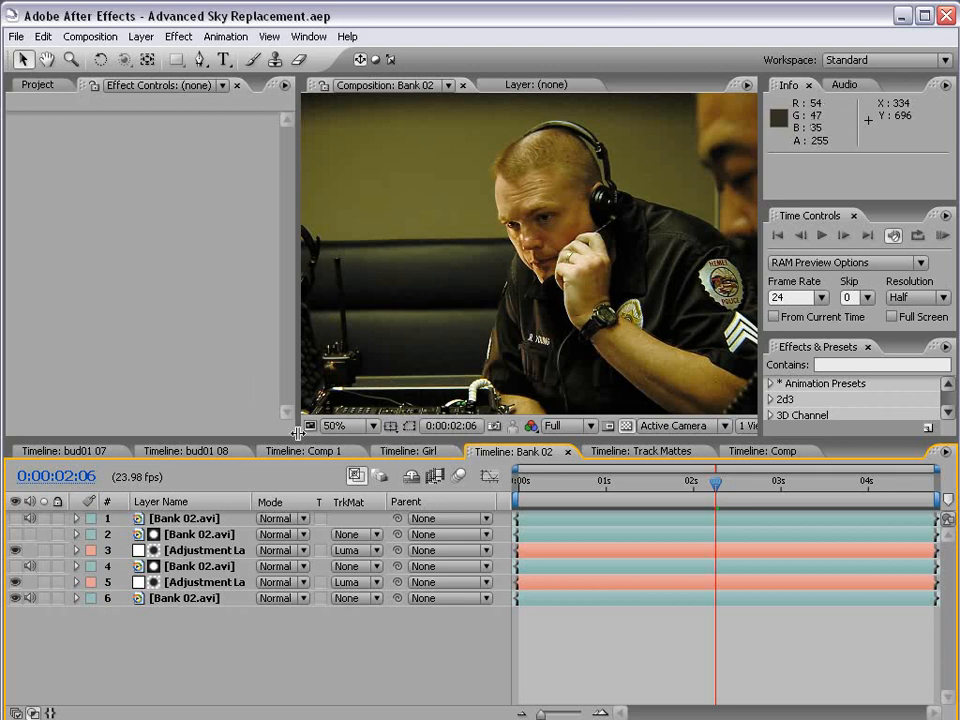
drag(297, 440, 214, 486)
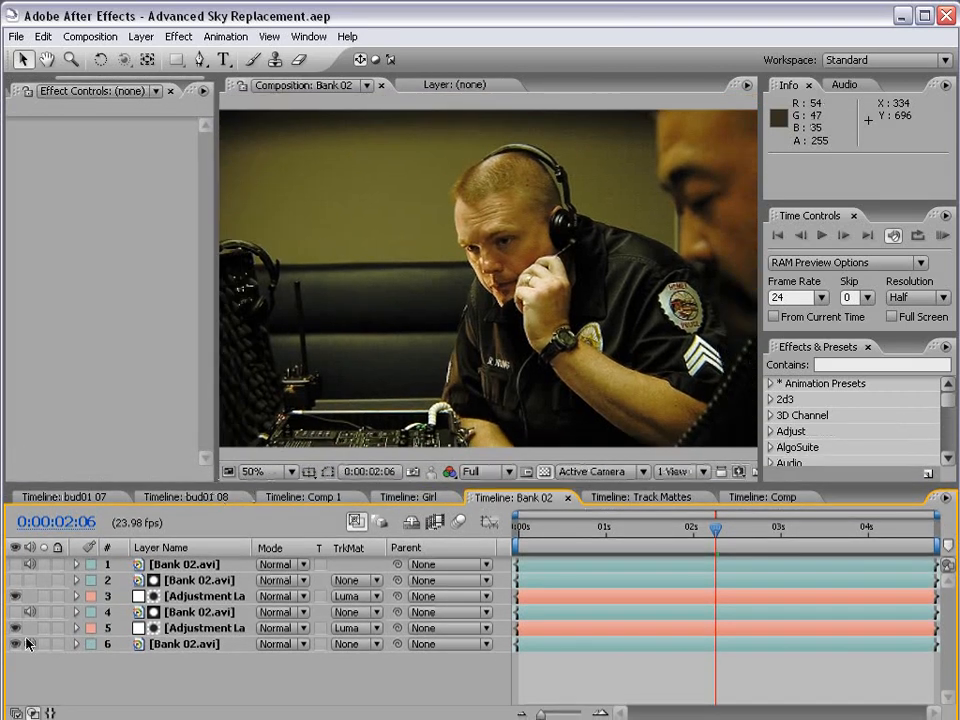
drag(33, 614, 30, 563)
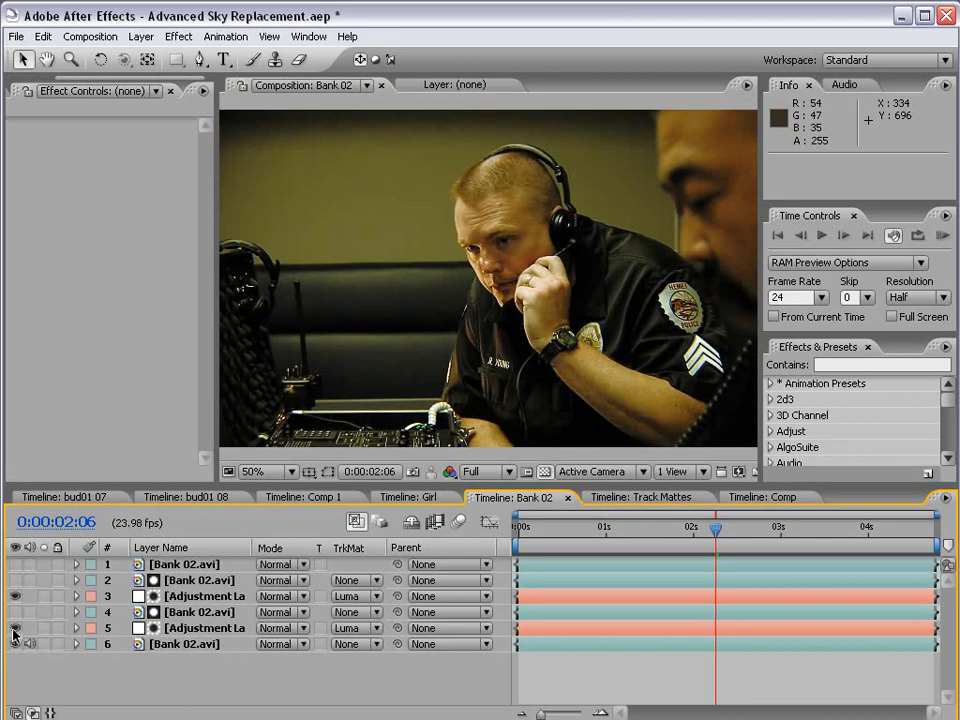
drag(13, 630, 16, 601)
Move the current time to 0:00:02:13, duplicate the base Bank 02.avi layer, and mute the audio of both copies
click(172, 644)
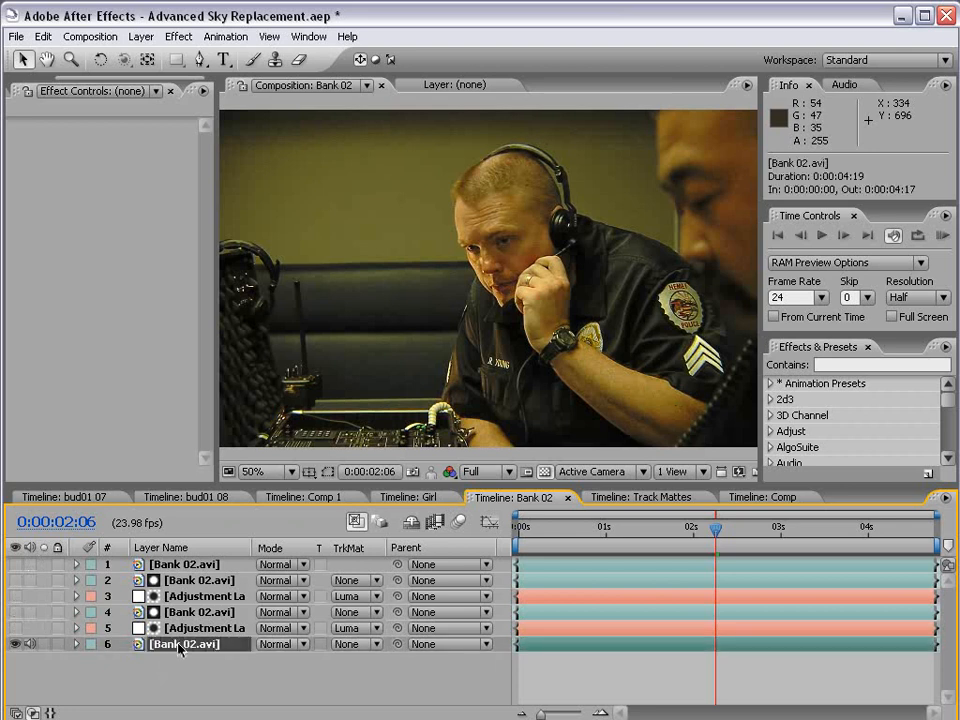
drag(713, 543, 745, 537)
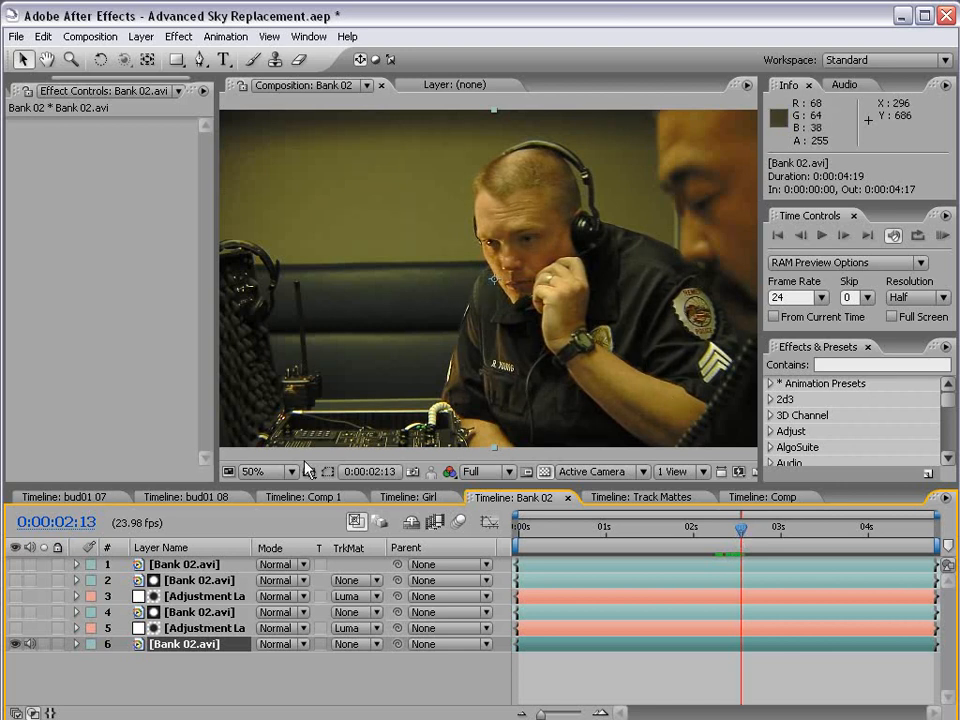
click(170, 672)
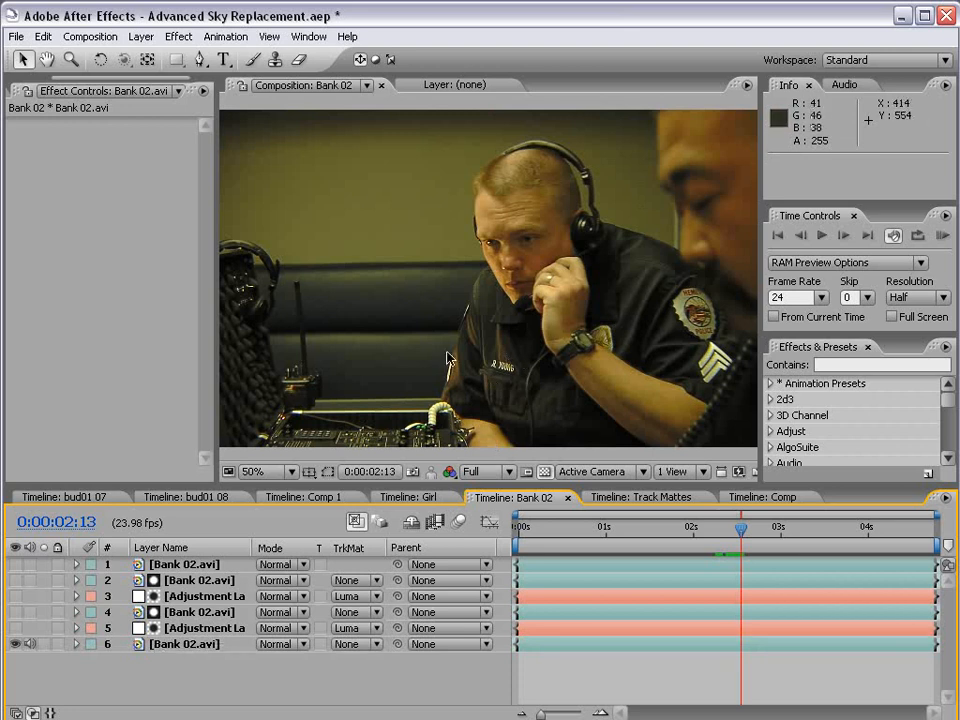
click(182, 646)
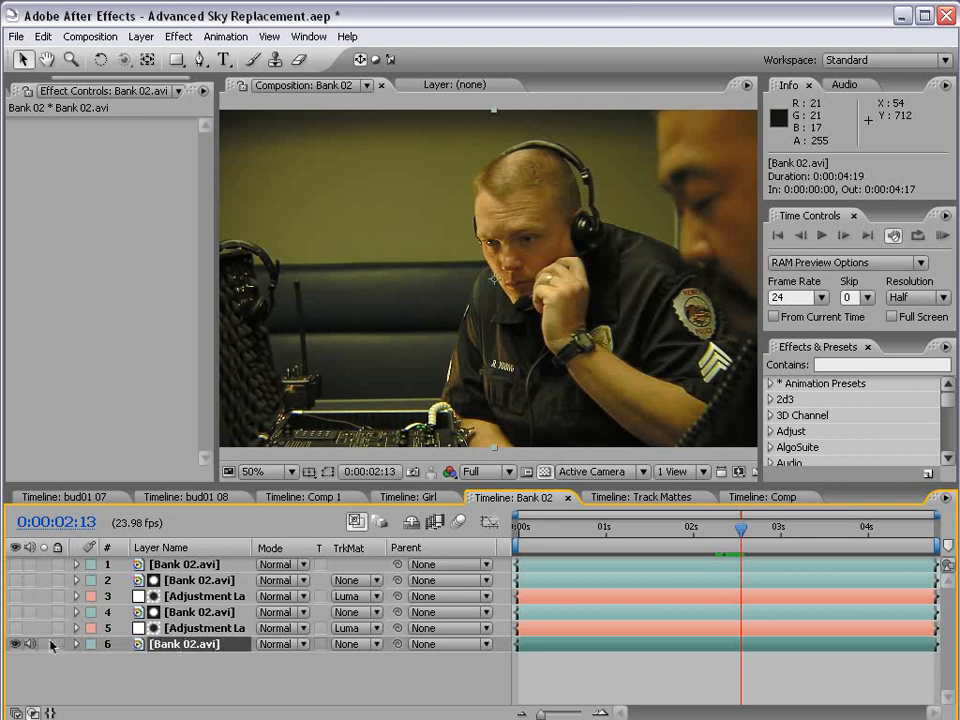
key(ctrl+d)
drag(32, 641, 33, 662)
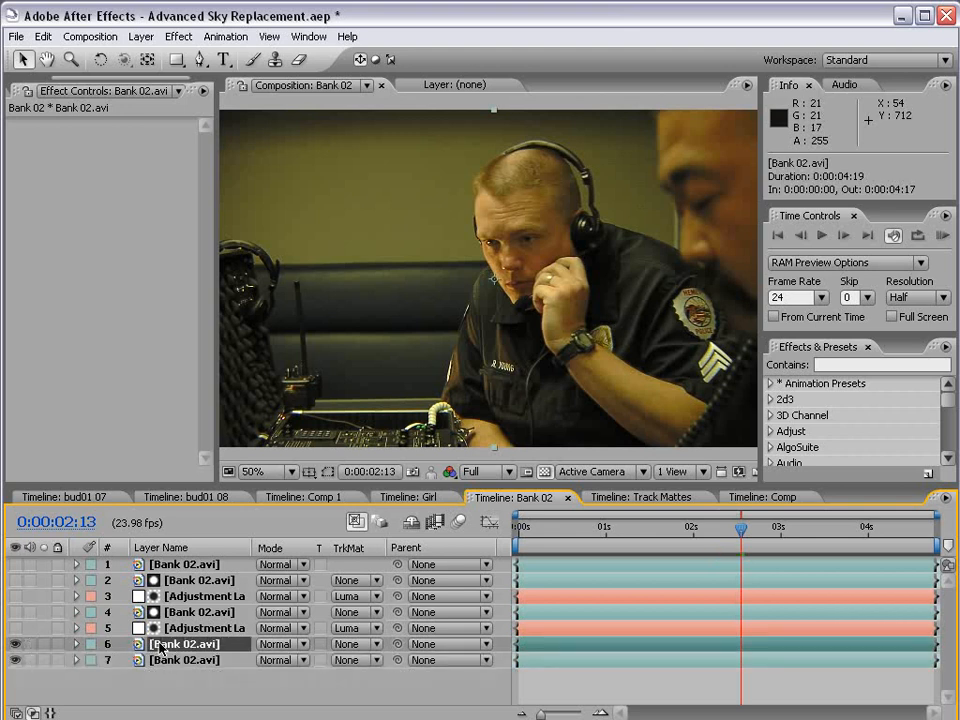
Apply Colorama to the upper Bank 02.avi copy and set its output cycle to the Ramp Grey preset palette
click(180, 36)
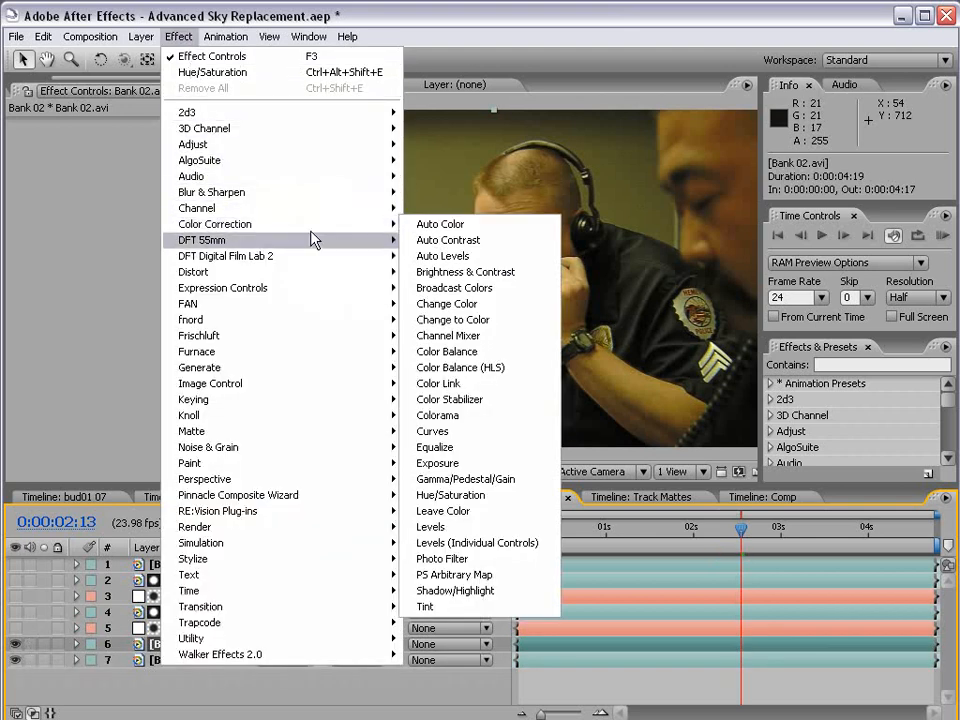
click(462, 416)
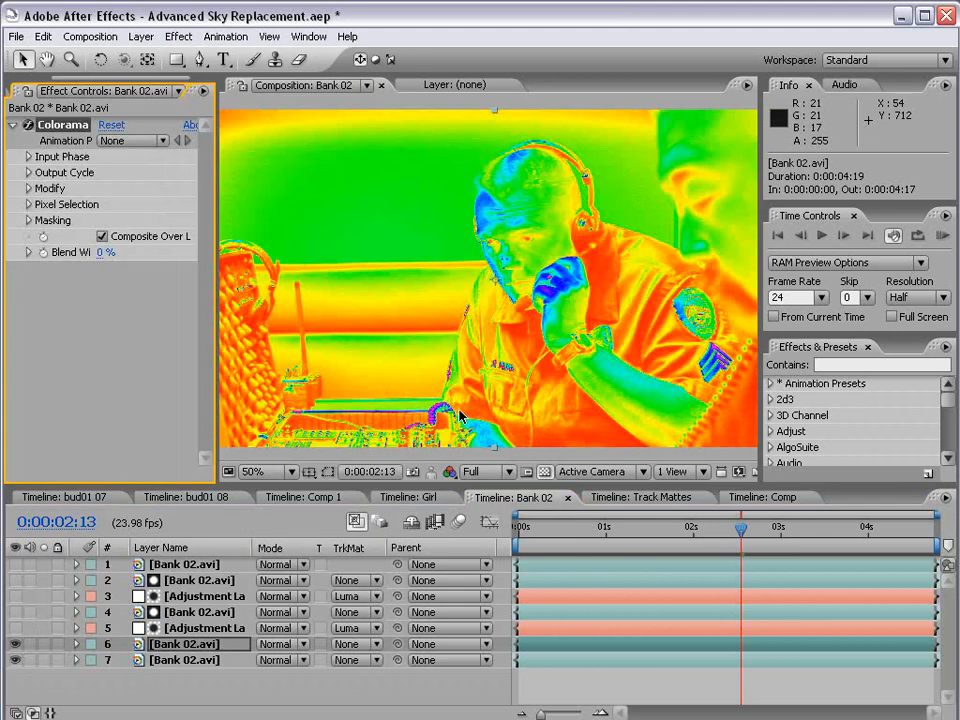
click(28, 173)
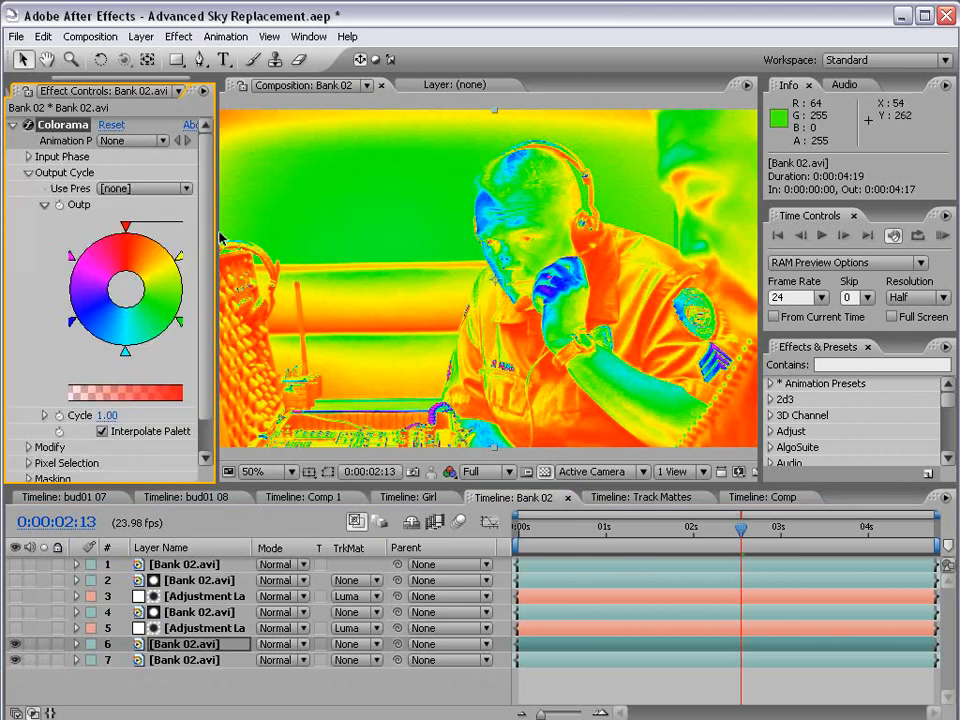
click(158, 189)
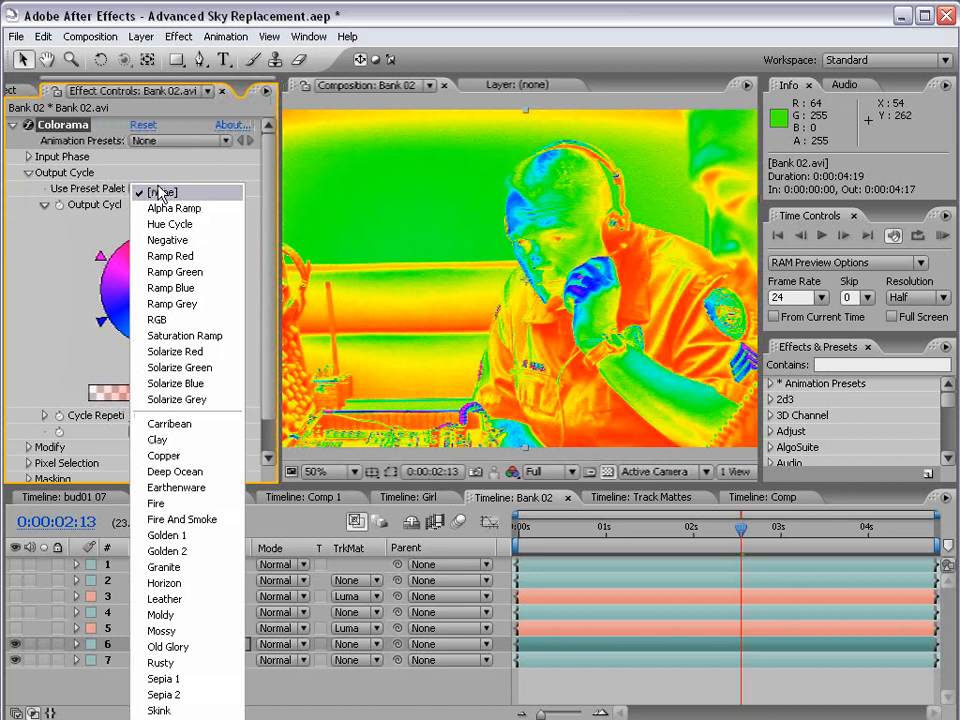
click(190, 305)
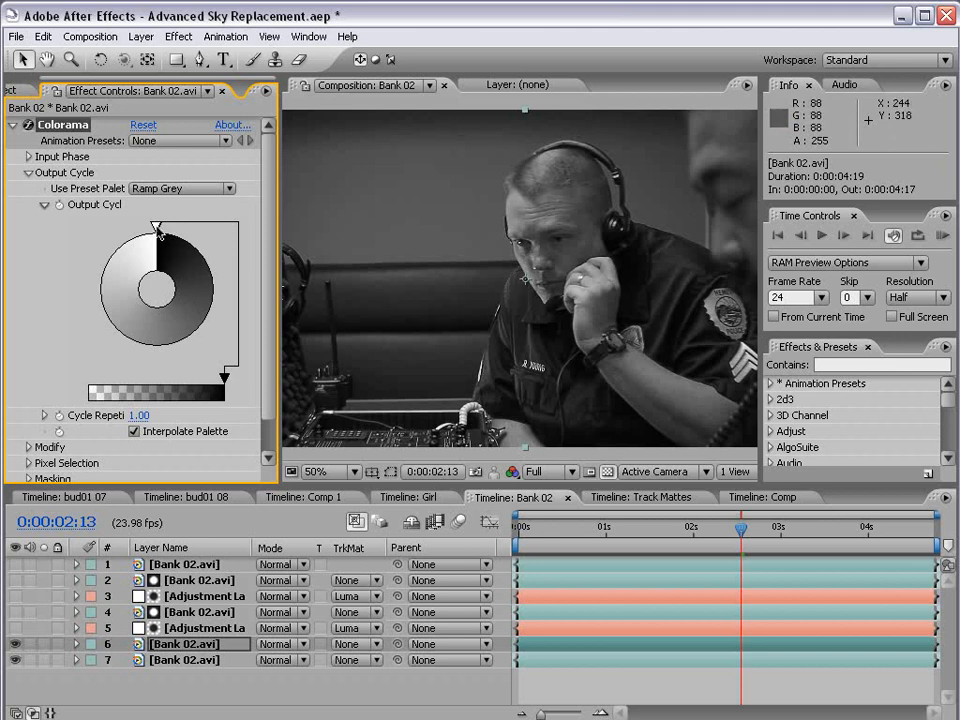
click(157, 230)
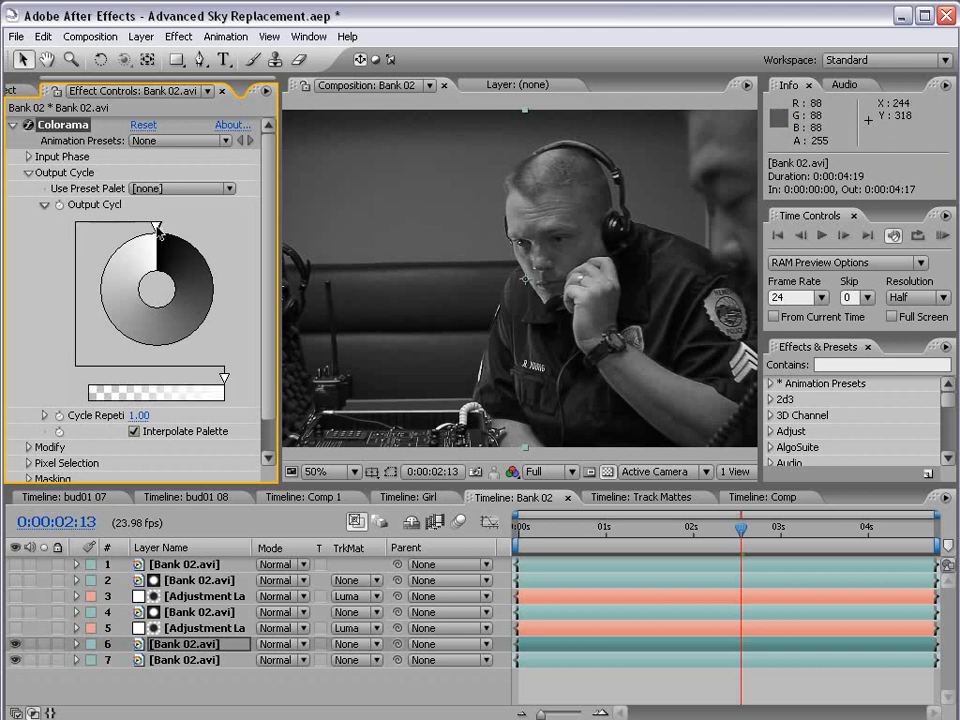
double_click(157, 229)
click(125, 338)
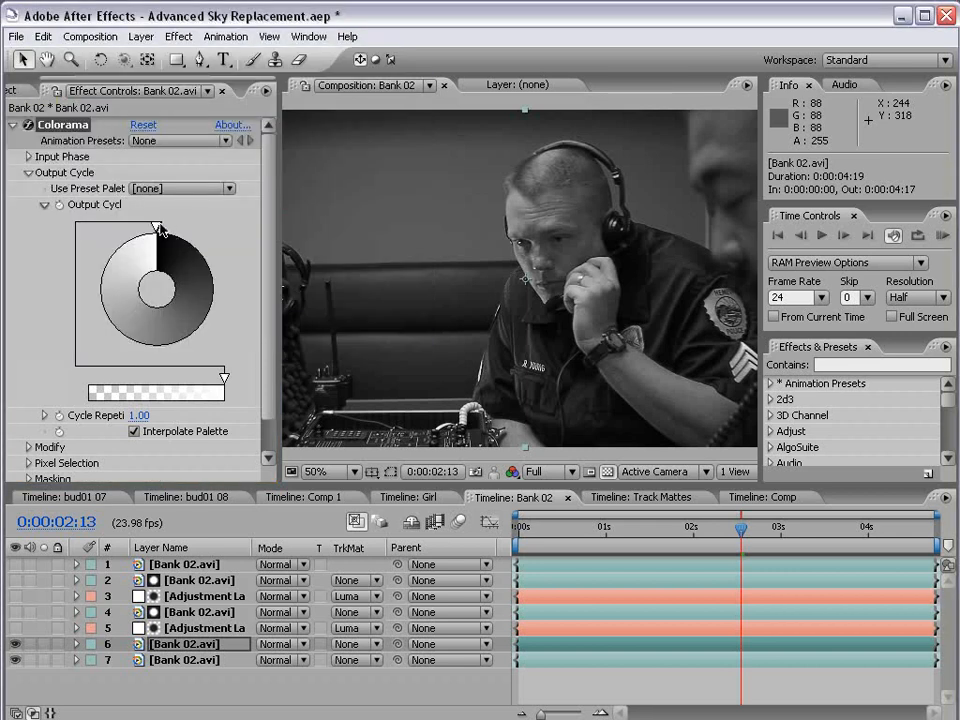
click(157, 230)
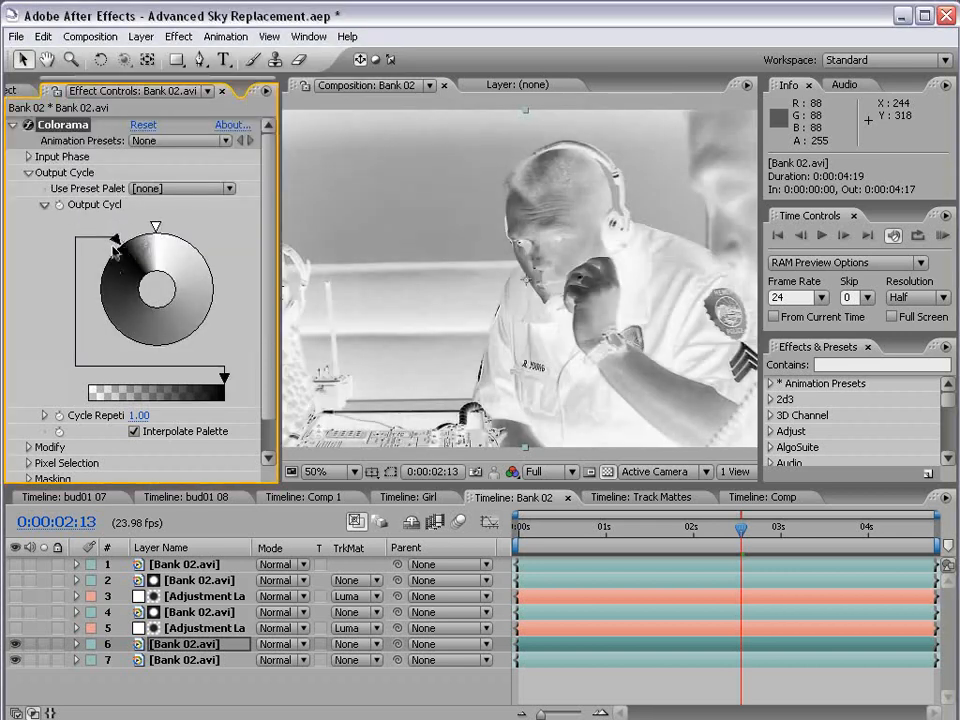
key(ctrl+z)
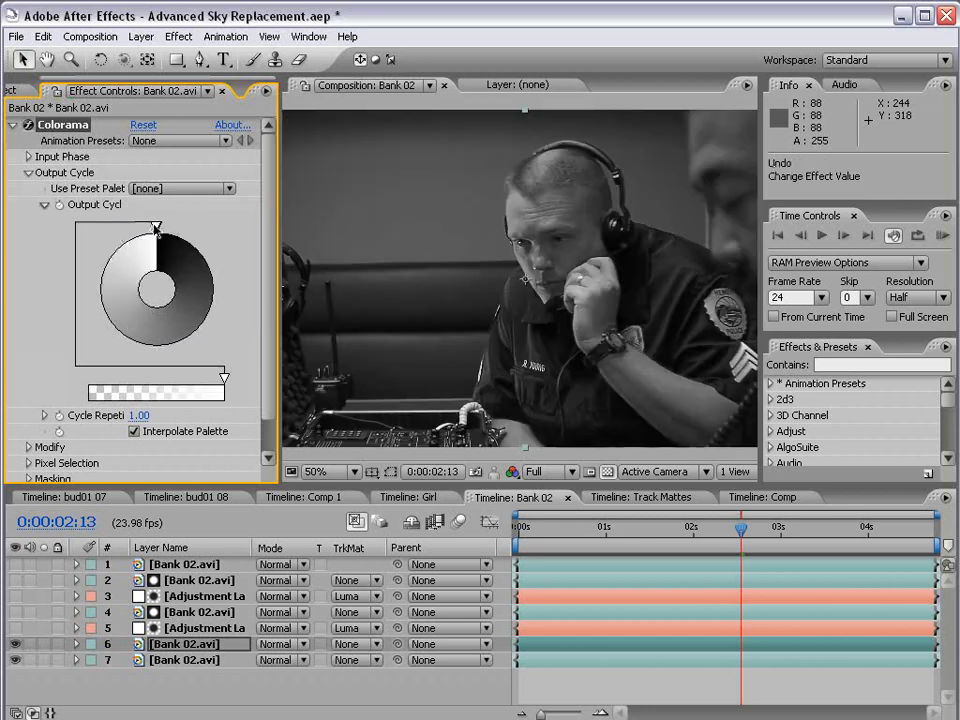
Invert Colorama's grey output cycle by recolouring its black start stop white and its white end stop black
double_click(159, 229)
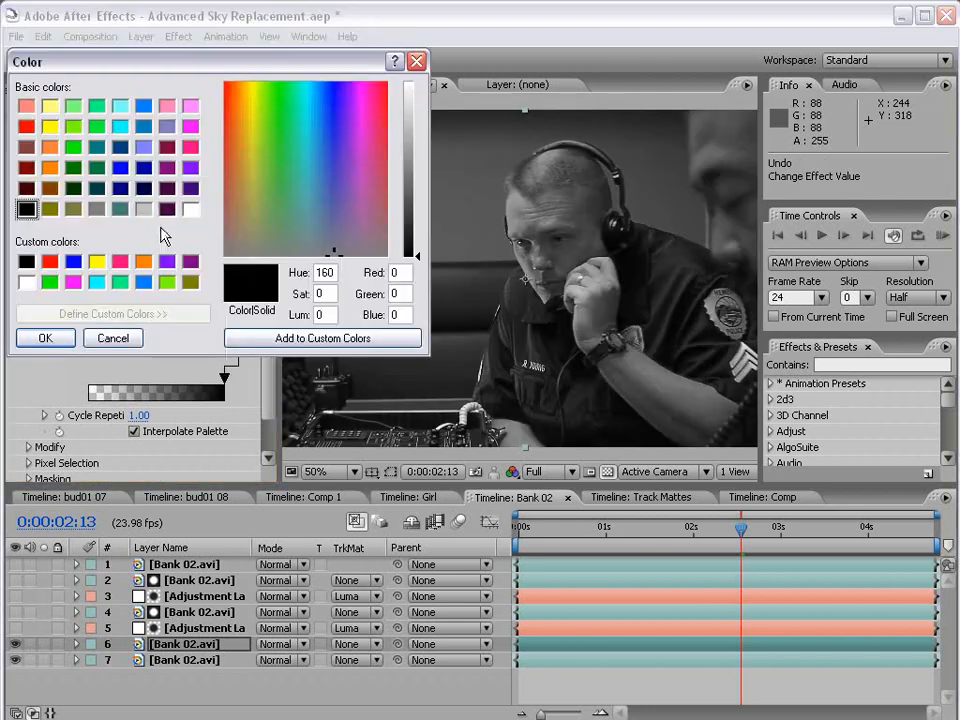
click(26, 282)
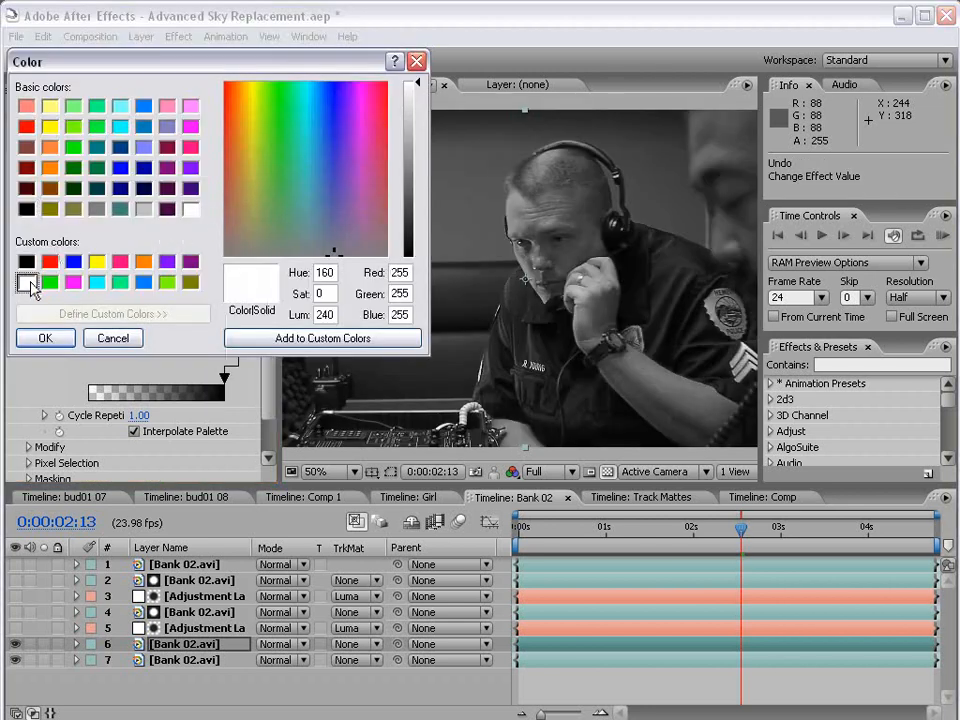
click(45, 338)
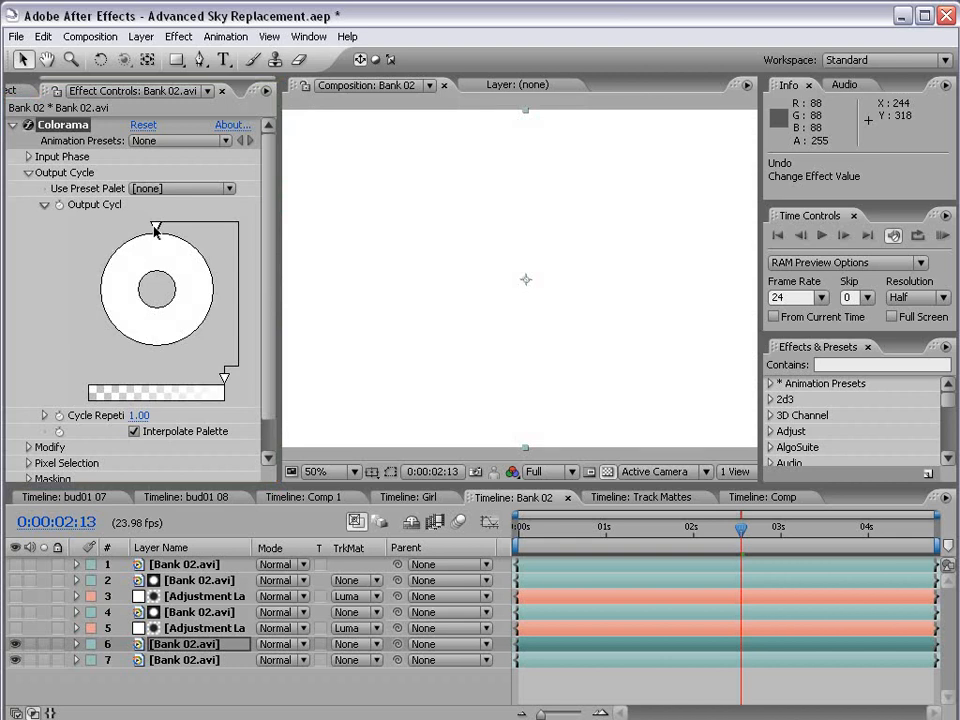
double_click(154, 227)
click(26, 263)
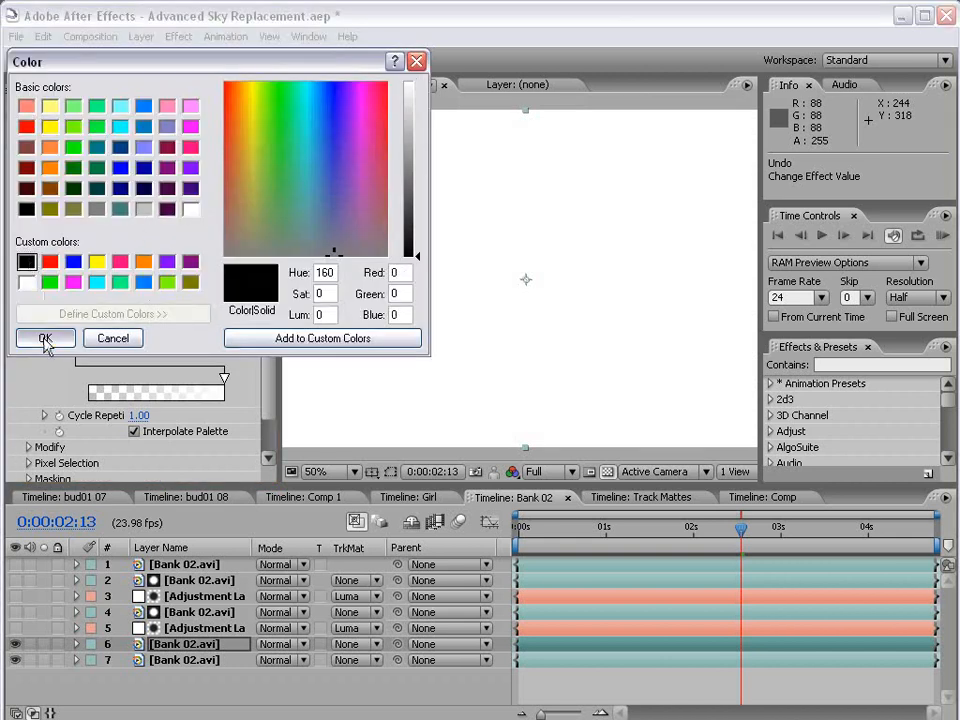
click(43, 340)
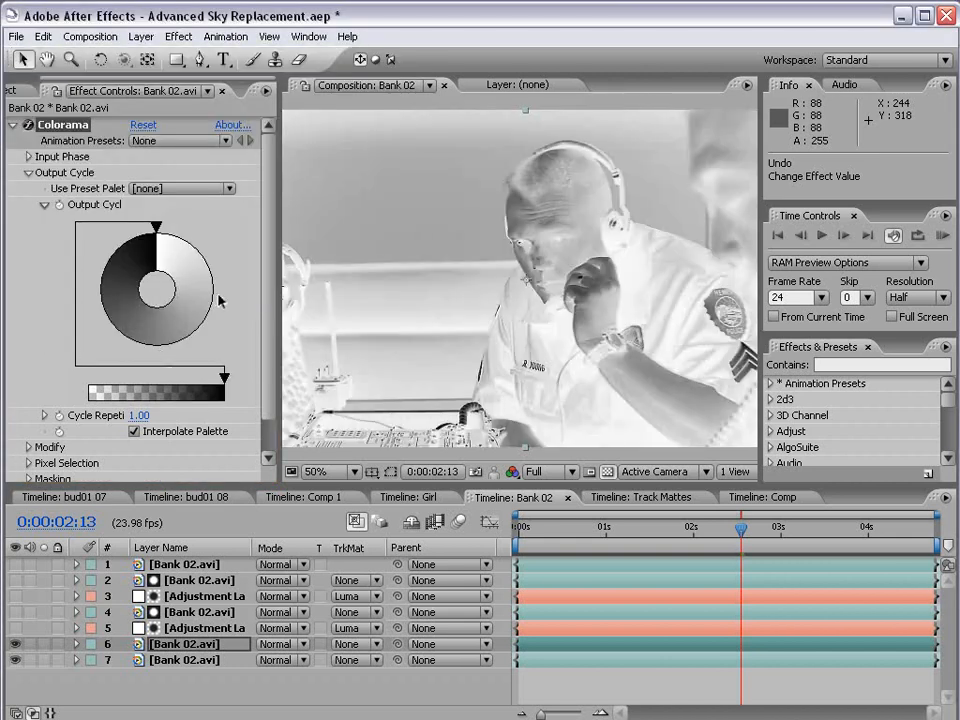
Add a black stop at about 3 o'clock on the output cycle wheel to limit the matte to the darkest tones
double_click(163, 226)
click(26, 262)
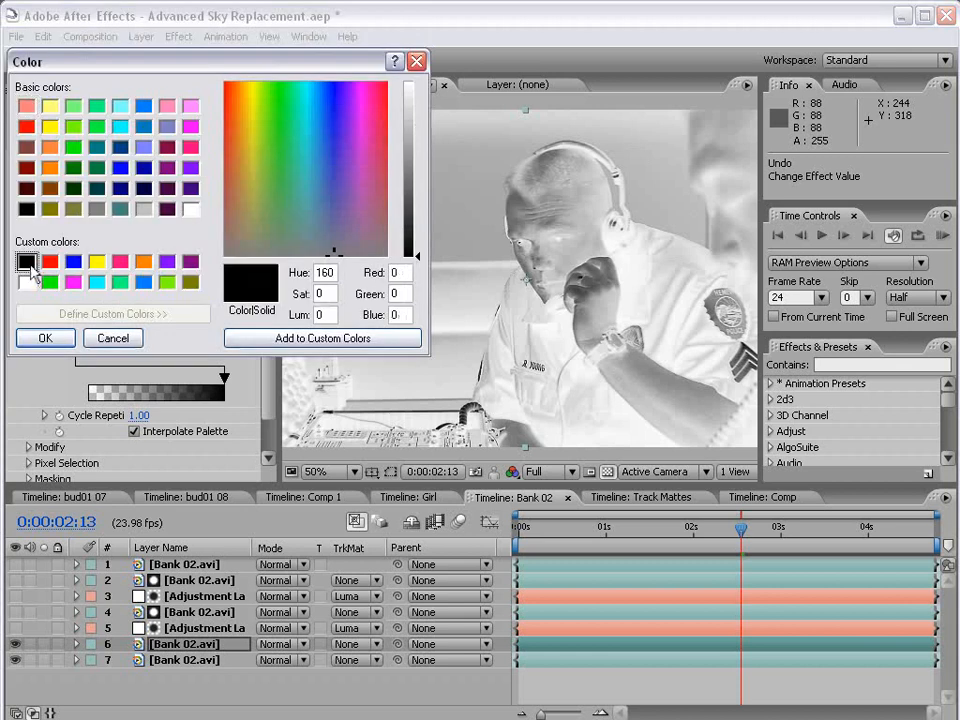
click(45, 339)
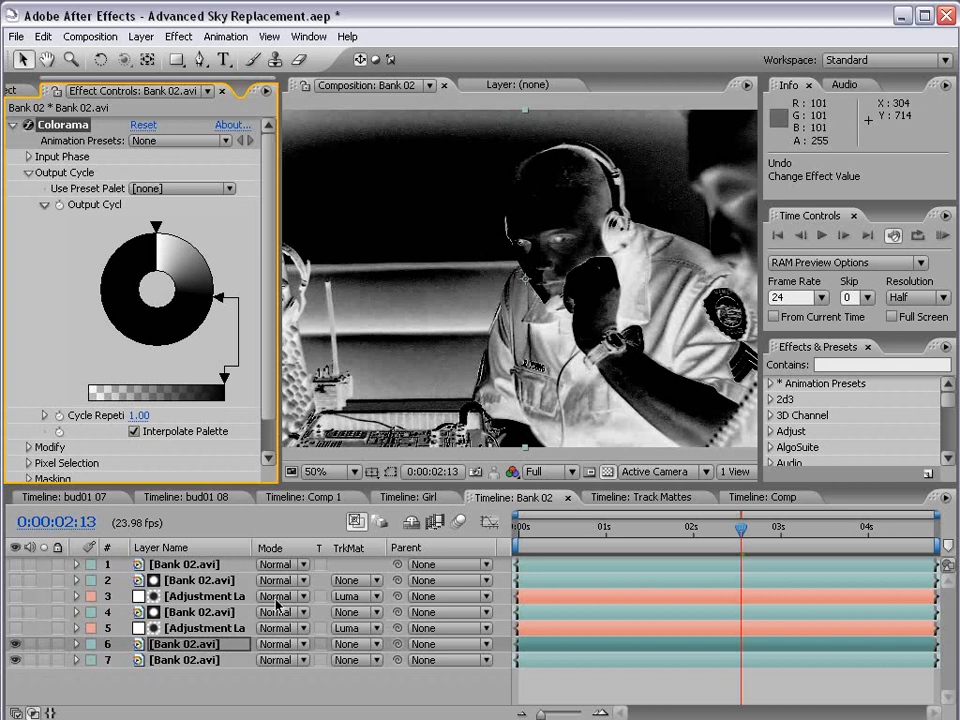
Create a new adjustment layer in the Bank 02 composition and apply the Curves effect to it
click(138, 45)
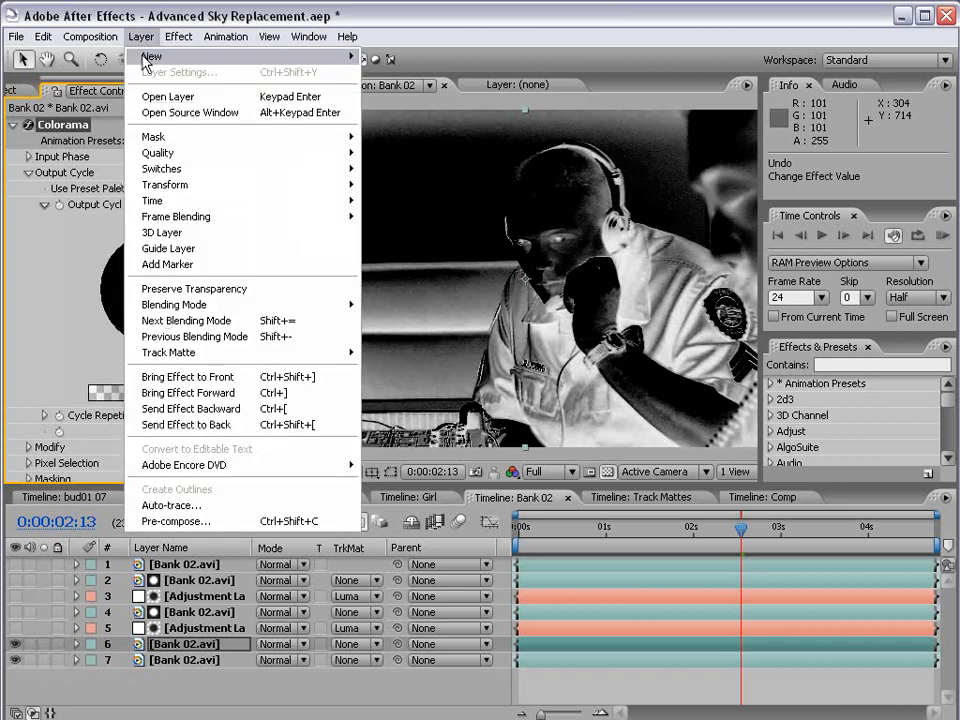
mouse_move(160, 57)
click(391, 136)
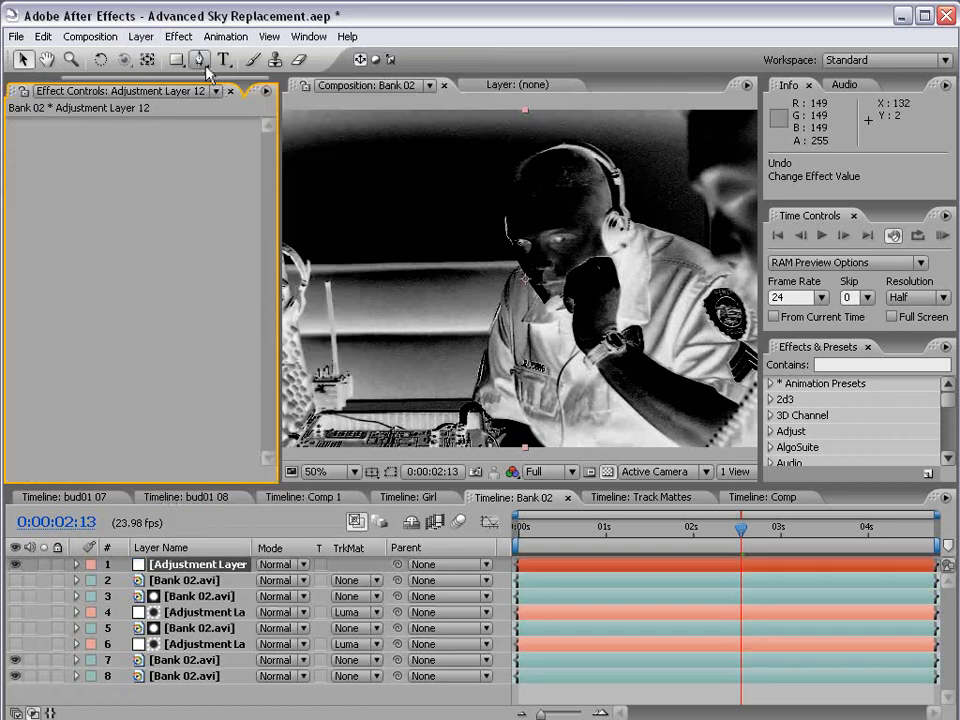
click(178, 36)
mouse_move(205, 232)
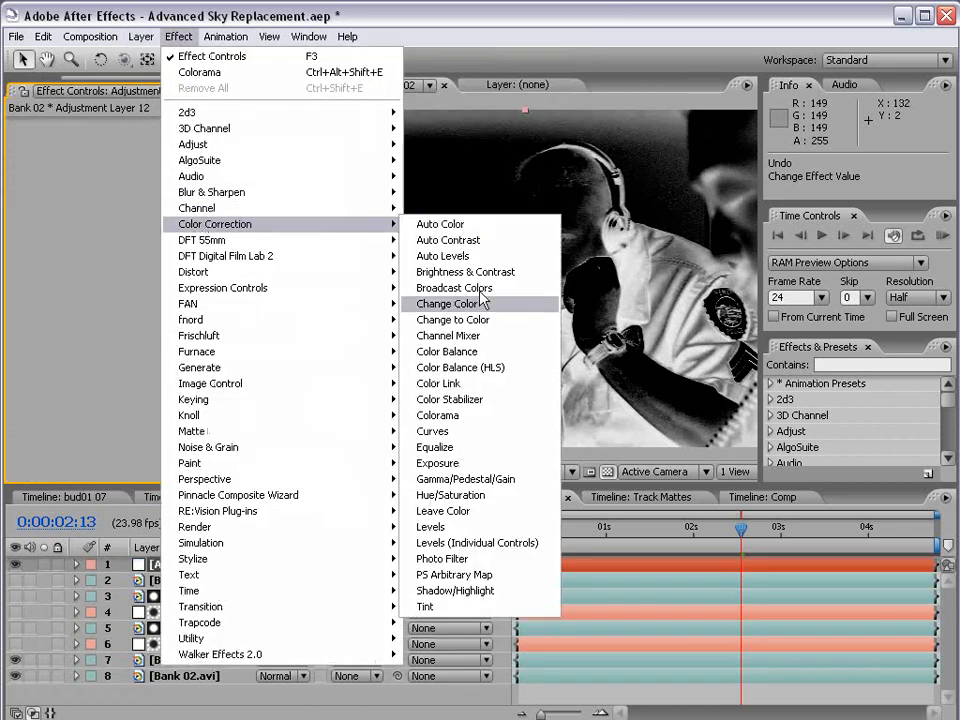
click(438, 431)
Place the new adjustment layer directly below the Colorama copy of Bank 02.avi and set its track matte to Luma Matte
drag(165, 573, 163, 668)
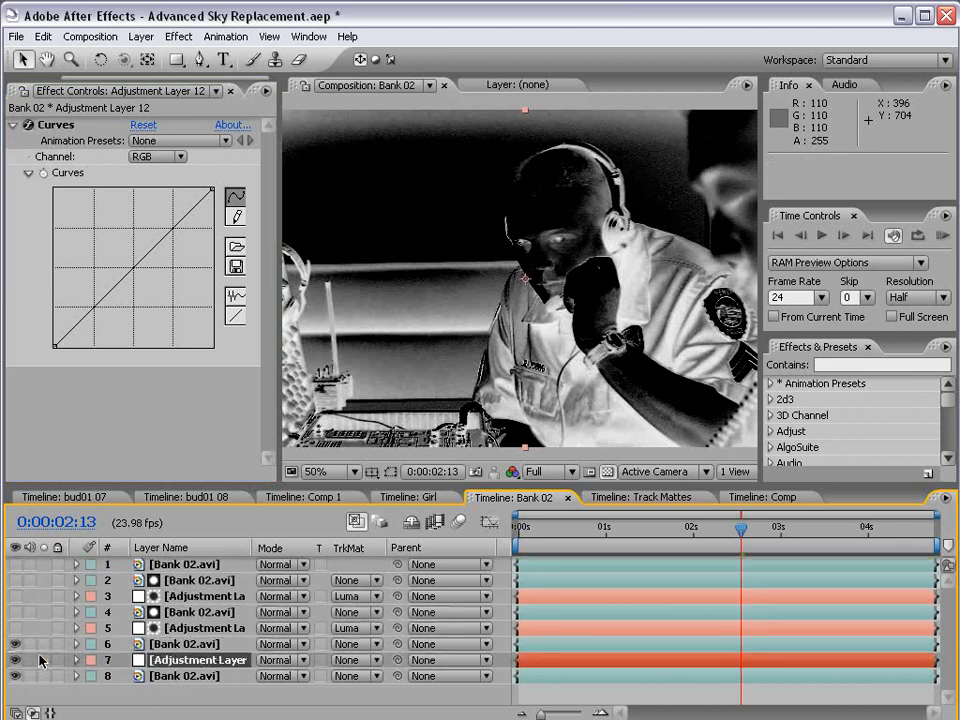
click(162, 645)
click(15, 644)
click(15, 644)
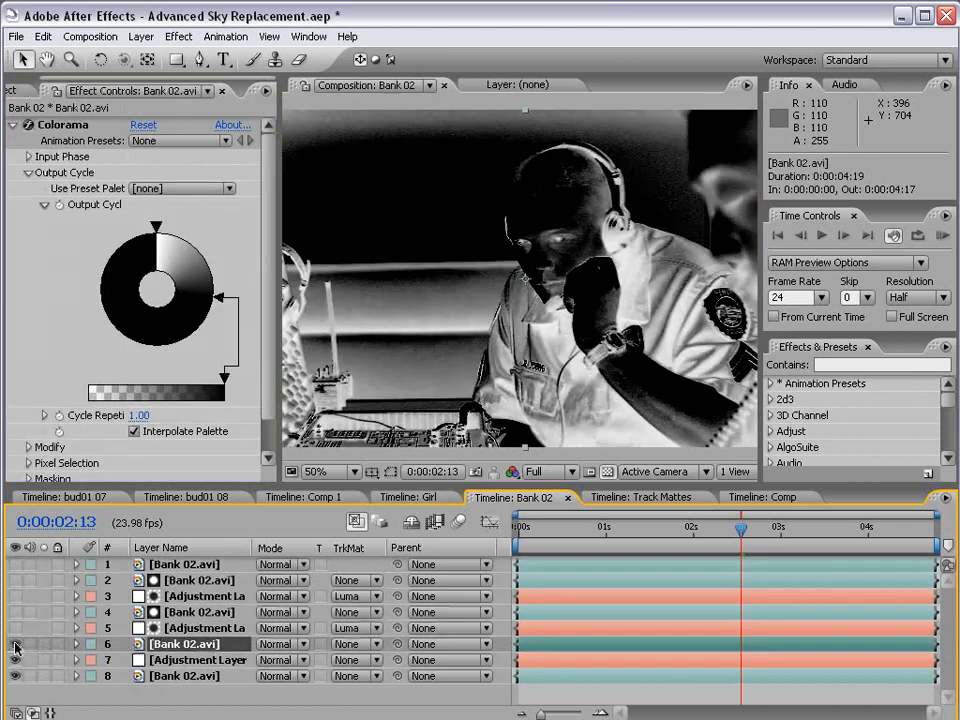
click(357, 660)
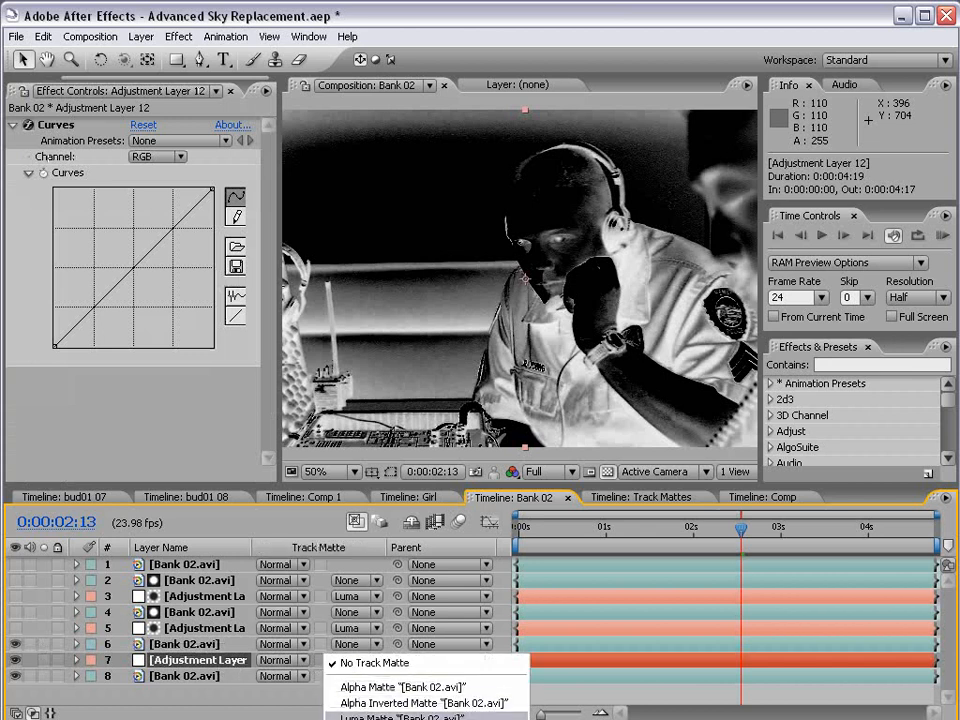
click(307, 484)
drag(308, 483, 300, 437)
click(355, 612)
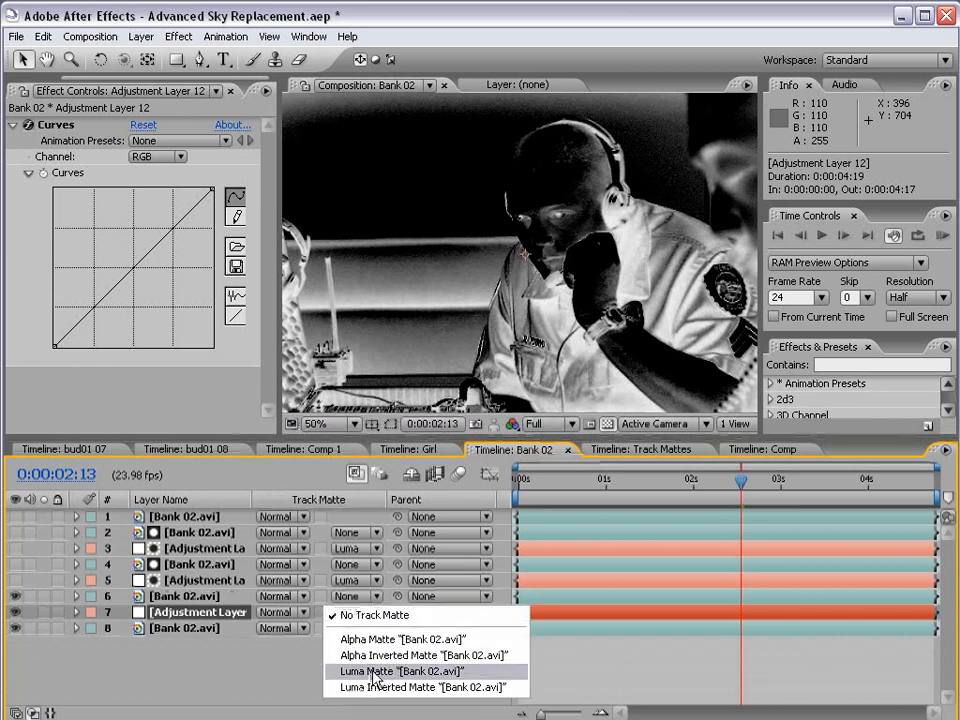
click(372, 672)
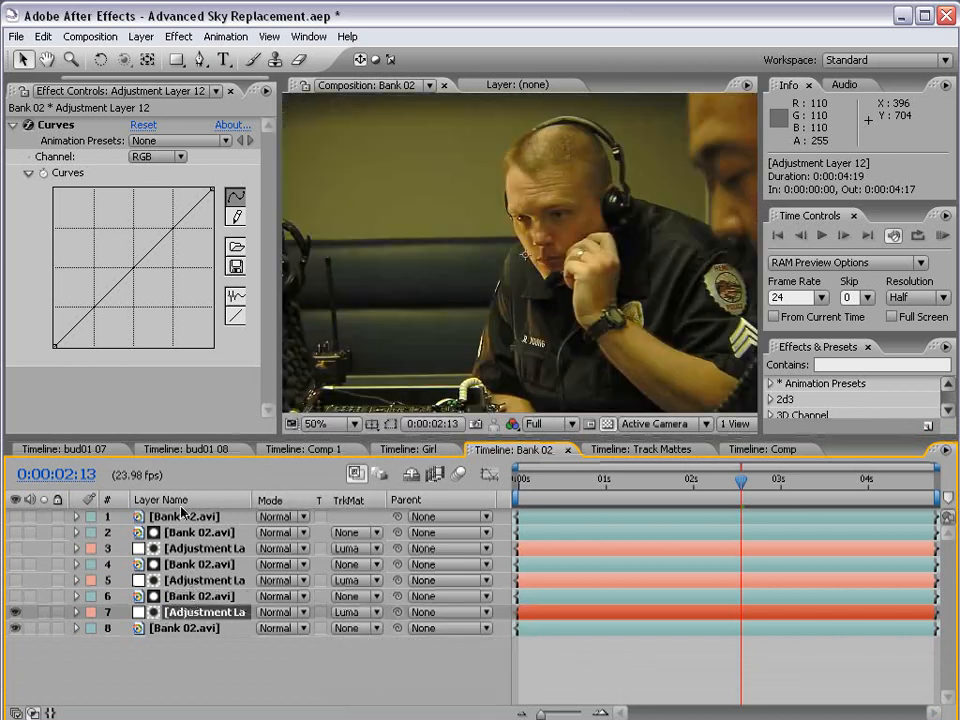
Bend the adjustment layer's RGB curve below the diagonal to darken the shadows, and inspect the officer's arm and badge at 100%
drag(133, 272, 115, 232)
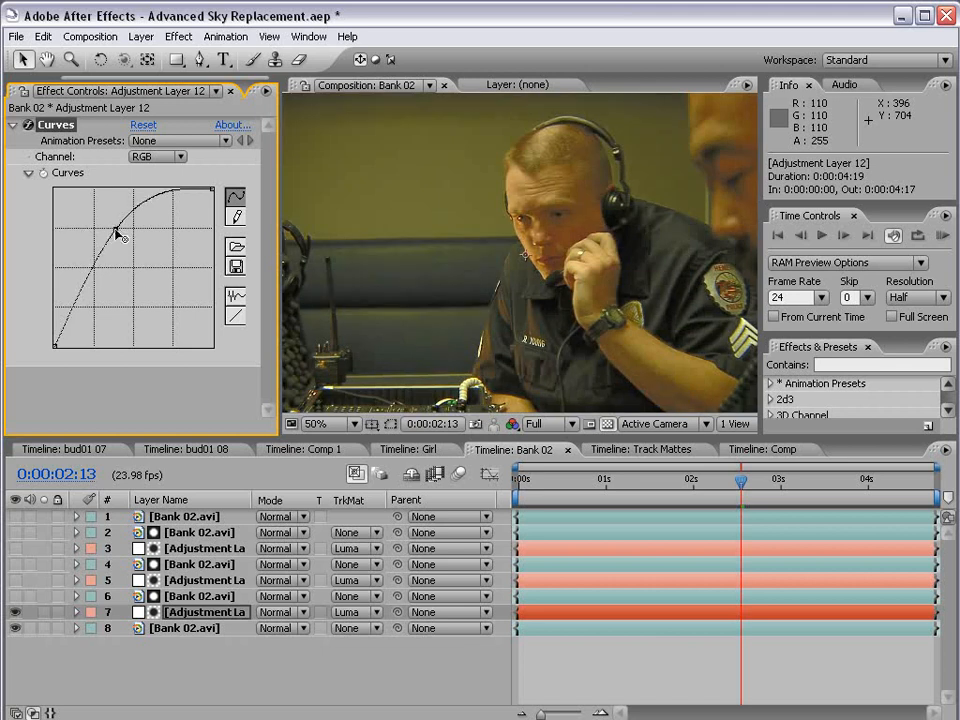
drag(117, 230, 166, 261)
scroll(630, 324, up, 1)
key(space)
drag(655, 285, 525, 300)
drag(623, 345, 439, 172)
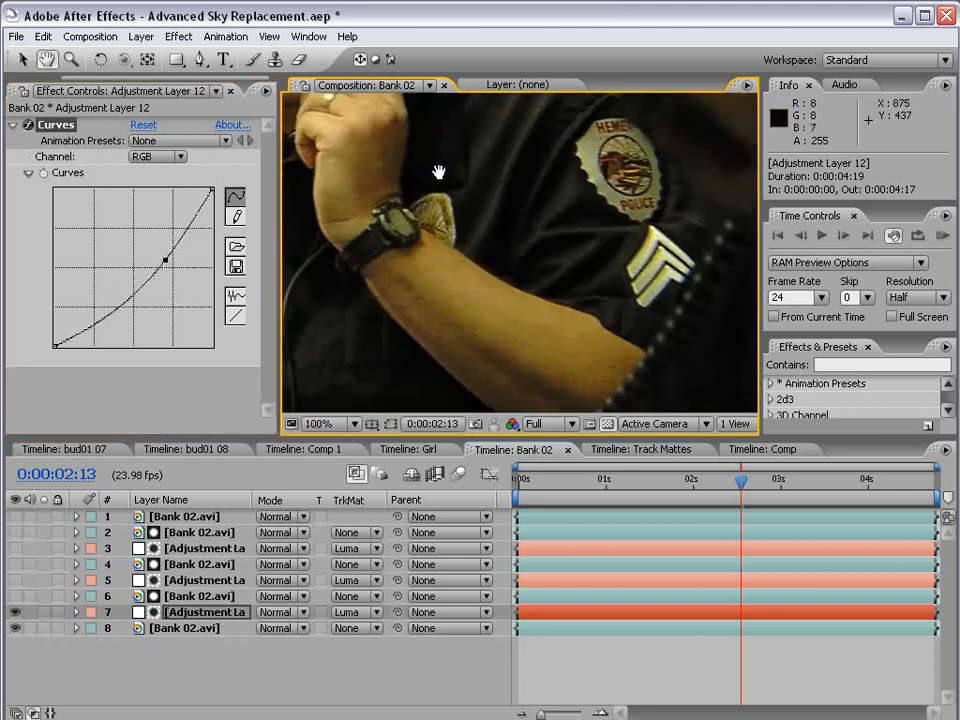
scroll(489, 229, down, 2)
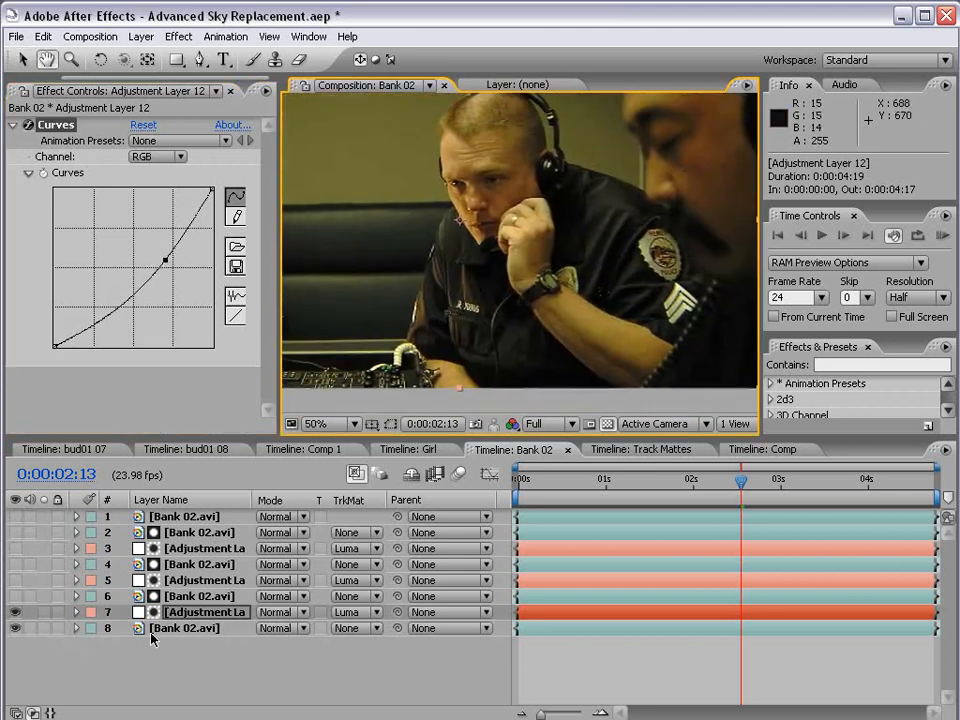
On the matte's Colorama wheel, move the black stop to about 8 o'clock and add a white stop between 4 and 5 o'clock
click(170, 596)
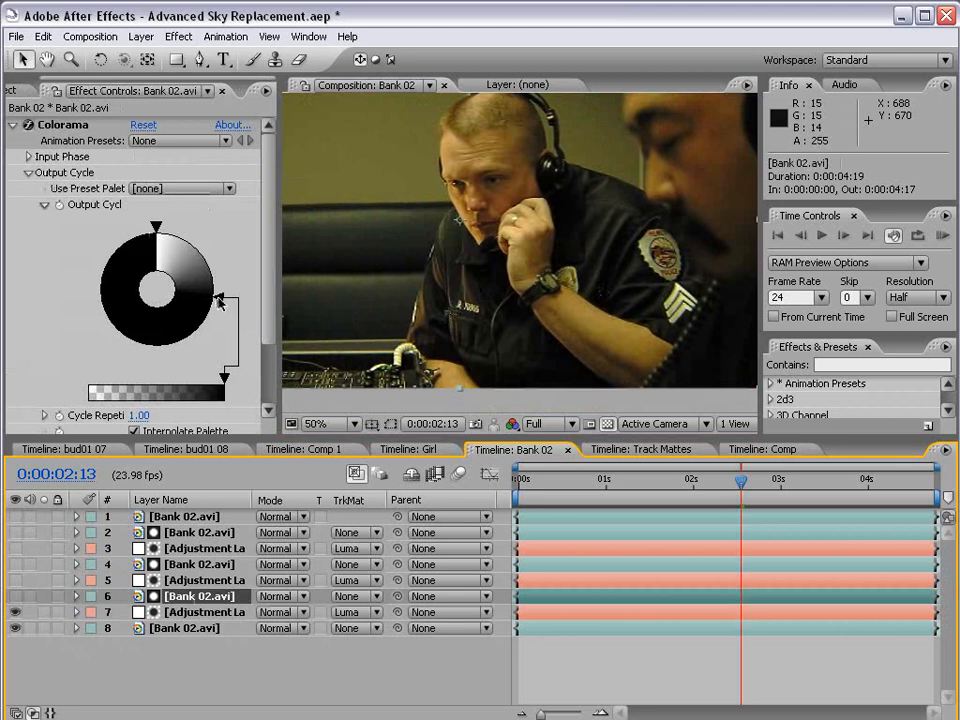
drag(220, 302, 100, 322)
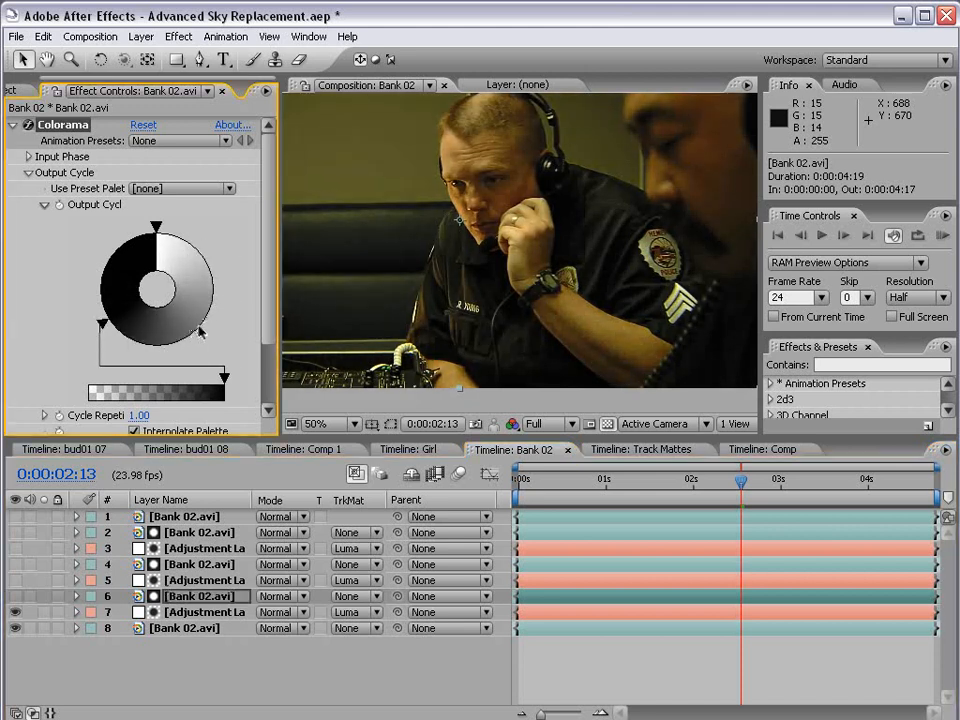
double_click(200, 332)
click(28, 281)
click(45, 337)
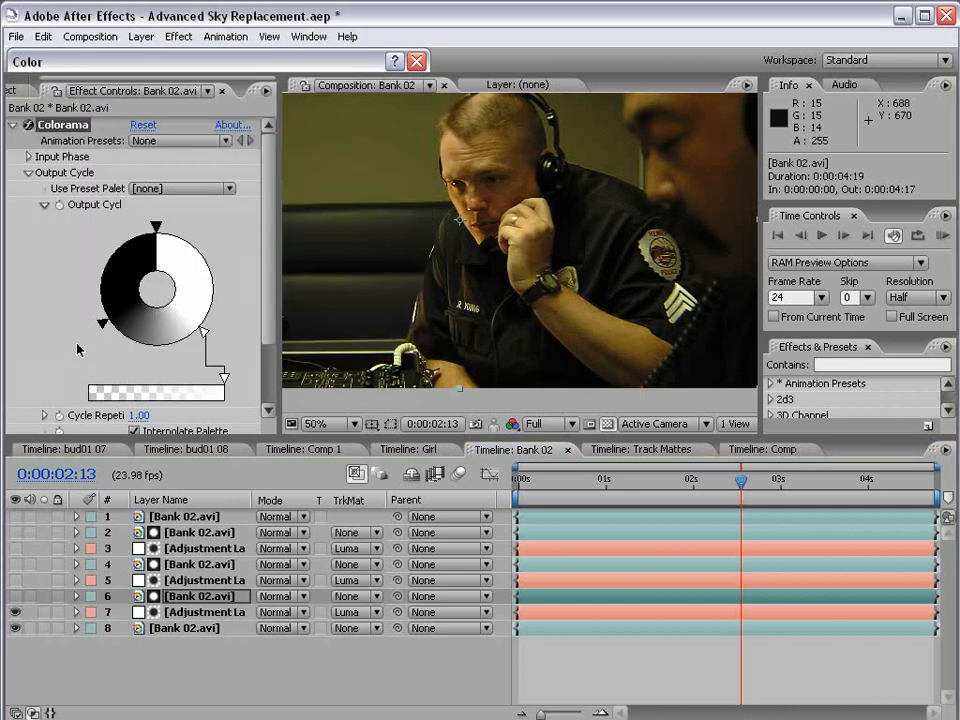
Fine-tune the wheel with white at about 4 o'clock and black just before 8 o'clock, and show the matte layer in the viewer
mouse_move(204, 332)
mouse_down()
mouse_move(185, 346)
mouse_move(137, 345)
mouse_move(184, 316)
mouse_move(212, 322)
mouse_up()
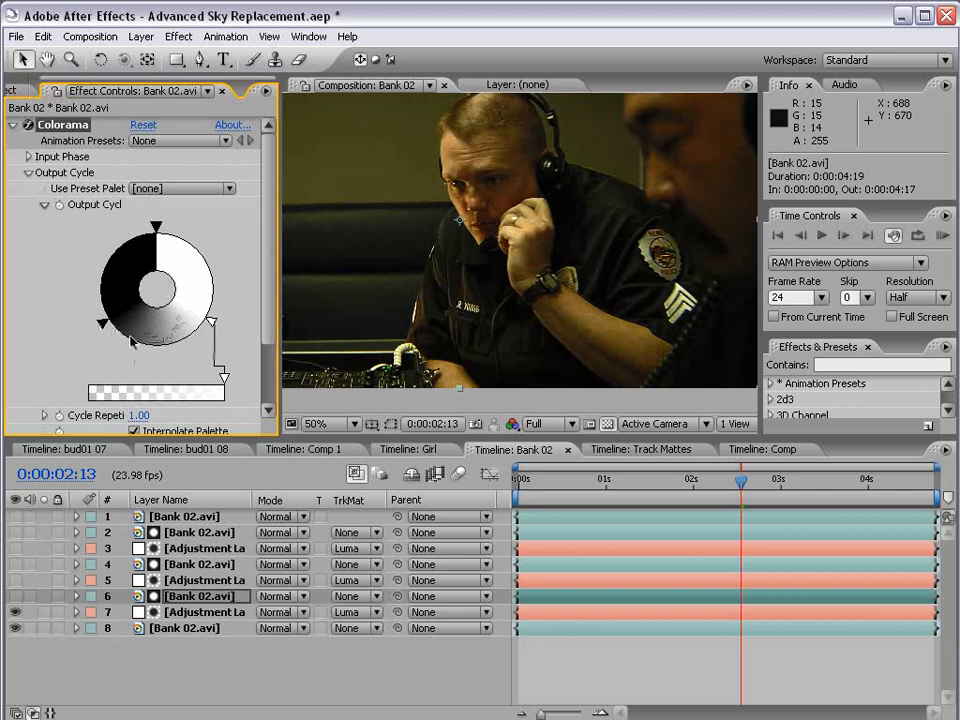
mouse_move(101, 322)
mouse_down()
mouse_move(146, 343)
mouse_move(105, 330)
mouse_up()
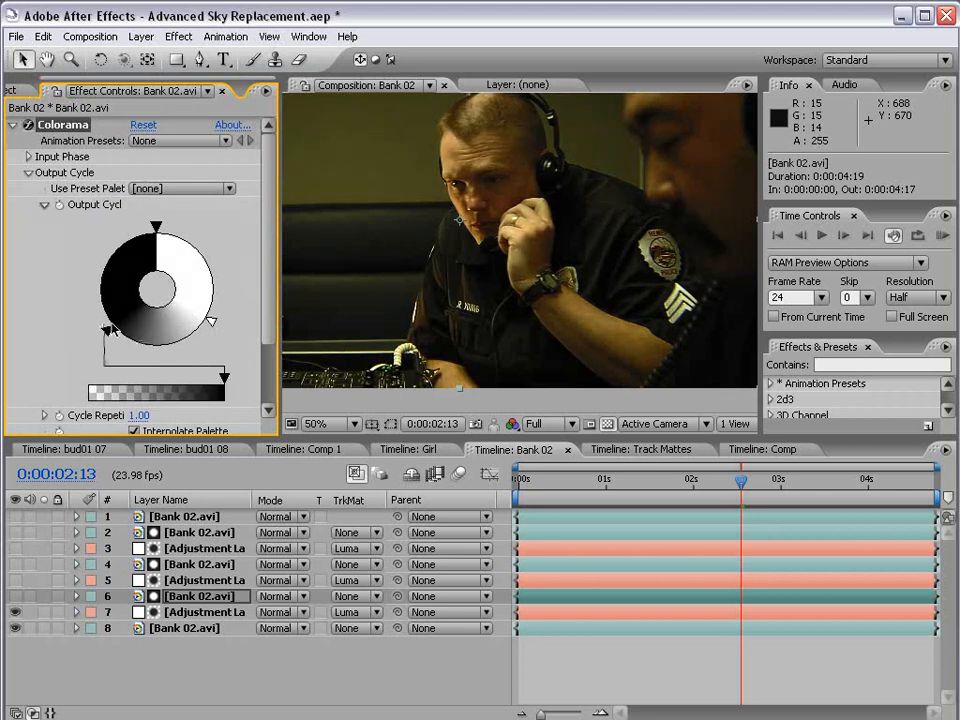
click(15, 597)
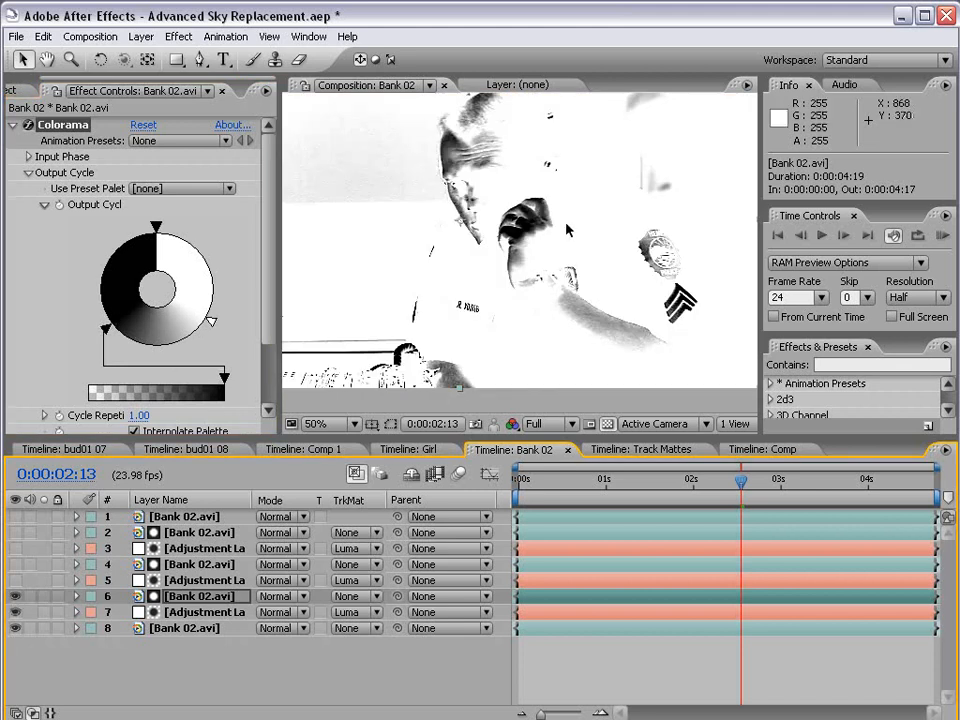